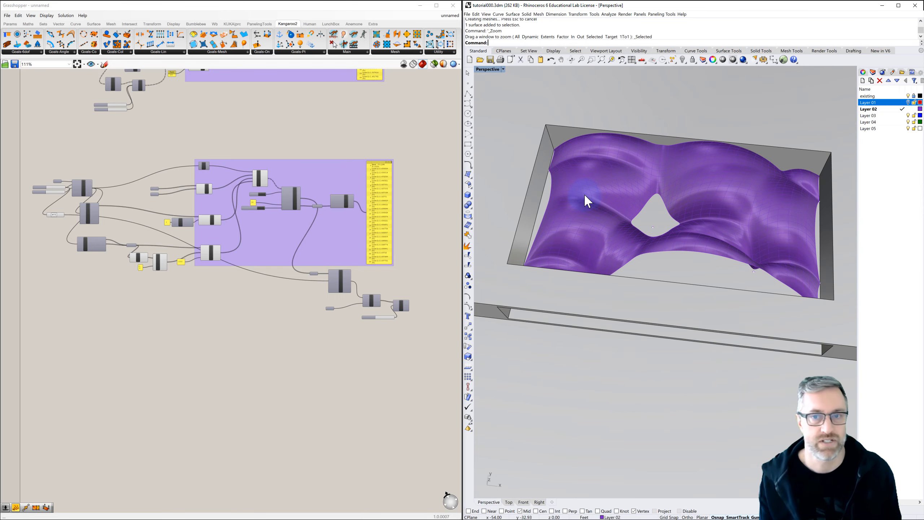
Make Layer 03 the current layer and turn off Layer 02 to hide the purple vault surface.
scroll(588, 198, "down", 2)
left_click_drag(524, 131, 805, 302)
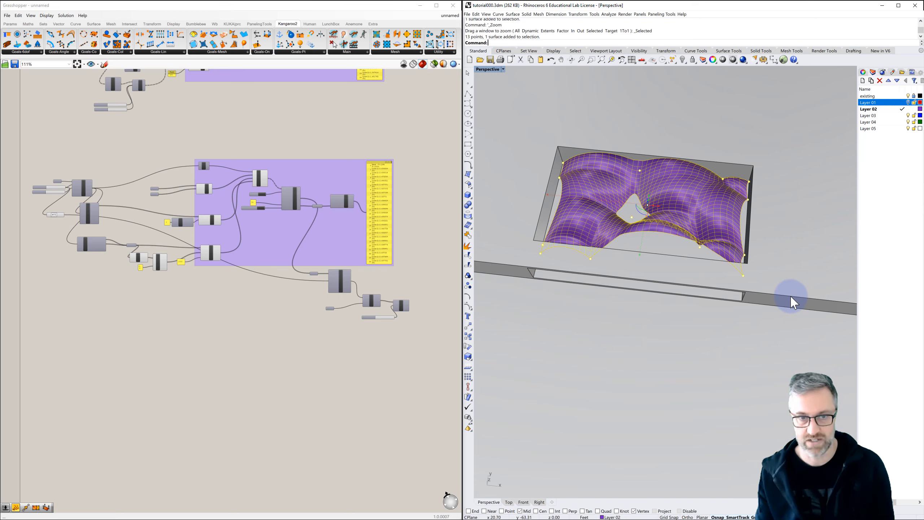
left_click(441, 268)
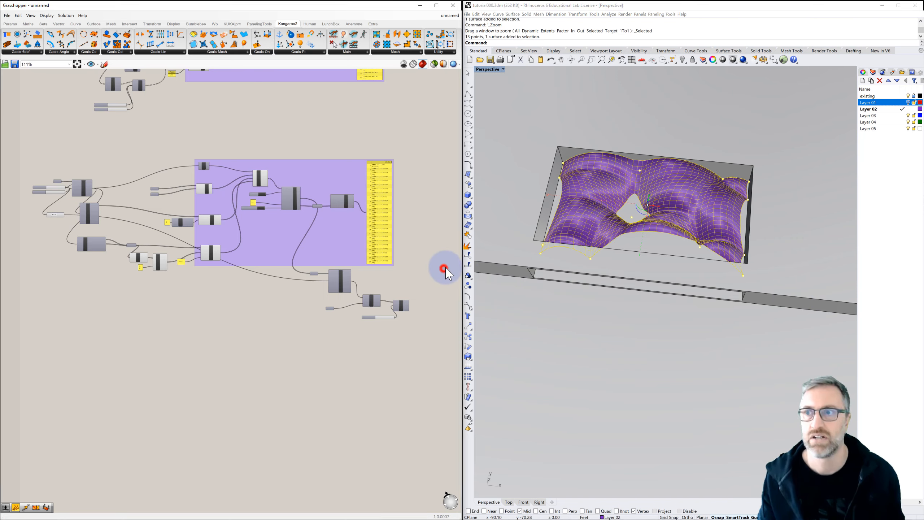
left_click(901, 116)
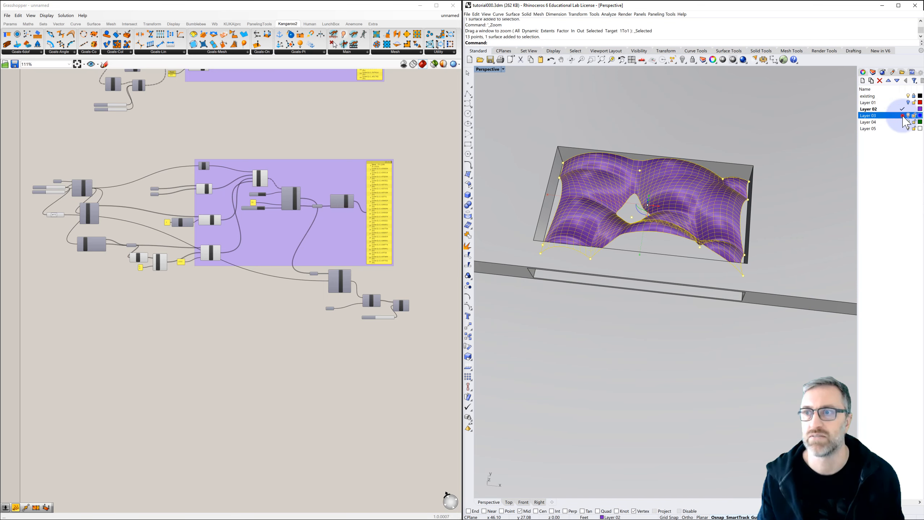
left_click(908, 109)
Duplicate the lowest Kangaroo definition with all its inputs and outputs and place the copy directly beneath the original.
left_click(388, 270)
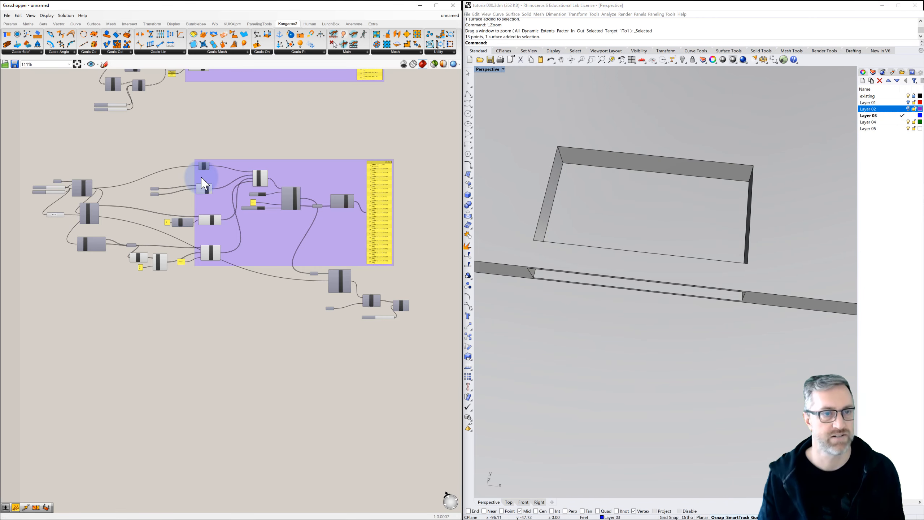
scroll(206, 176, "down", 2)
left_click_drag(72, 152, 387, 307)
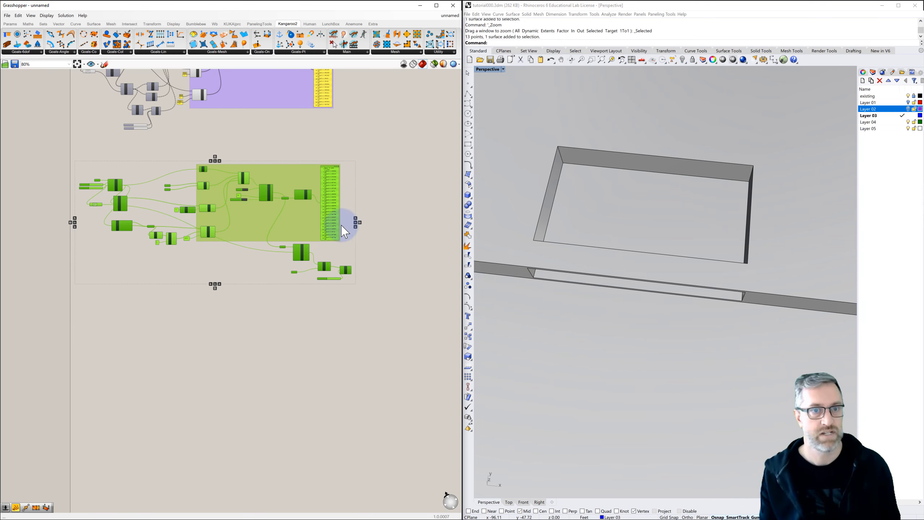
left_click_drag(319, 225, 315, 401)
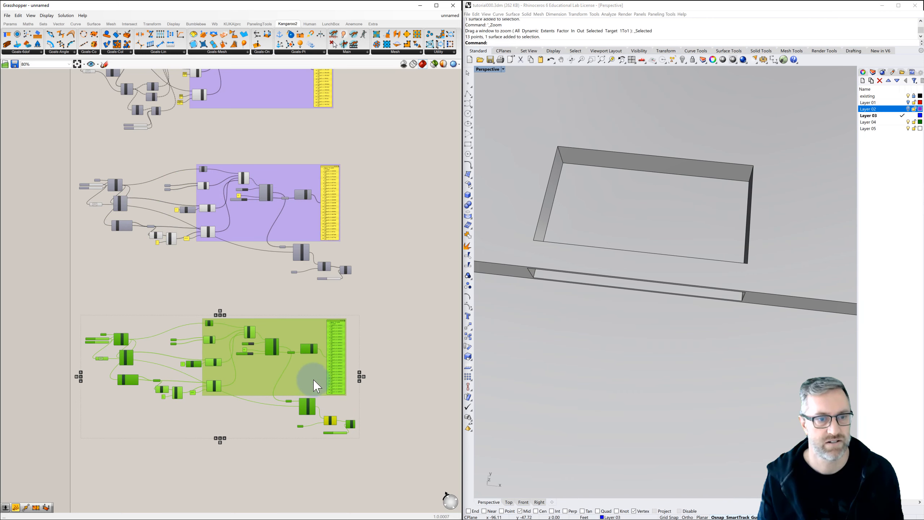
left_click(331, 296)
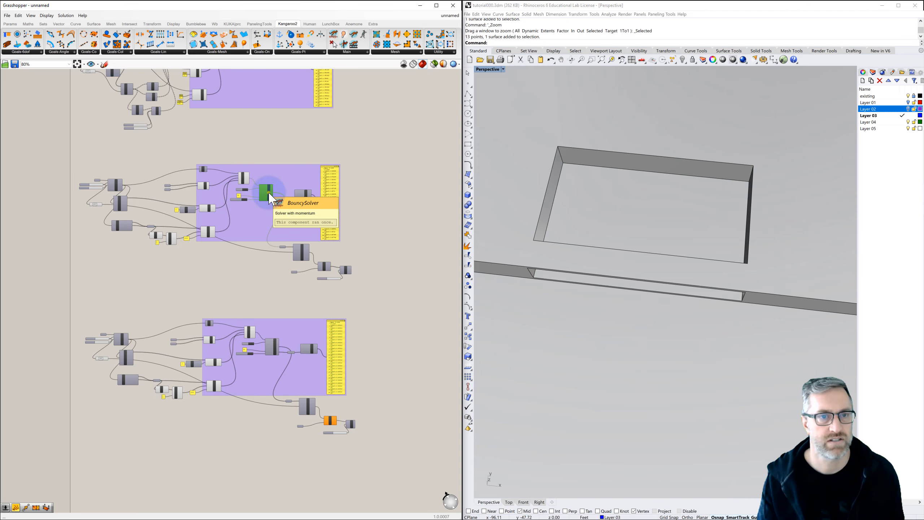
Disable the BouncySolver in the original definition directly above the copy and in the purple-grouped definition above that.
right_click(270, 199)
left_click(282, 209)
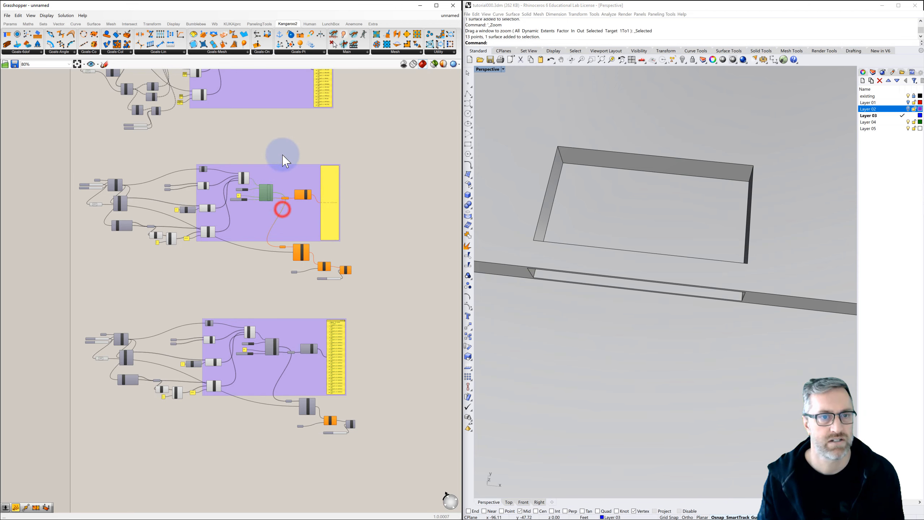
left_click(282, 146)
right_click_drag(277, 131, 294, 240)
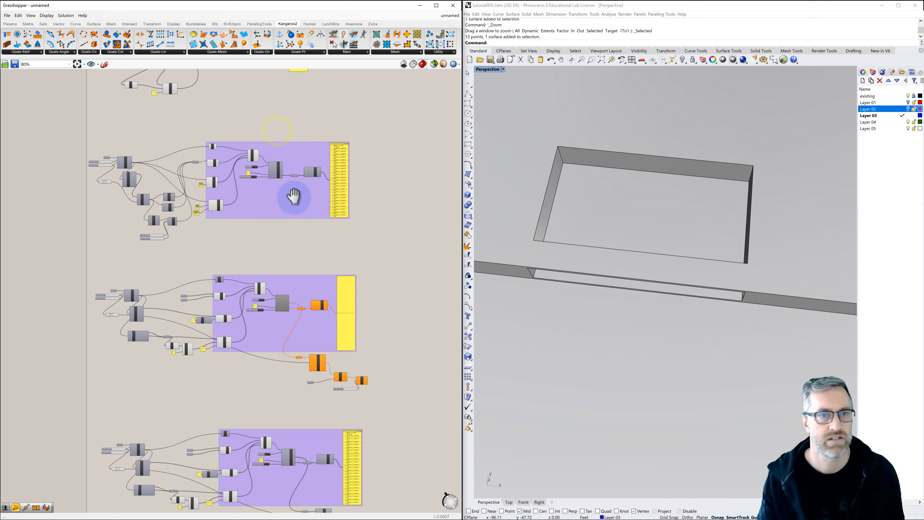
right_click(279, 175)
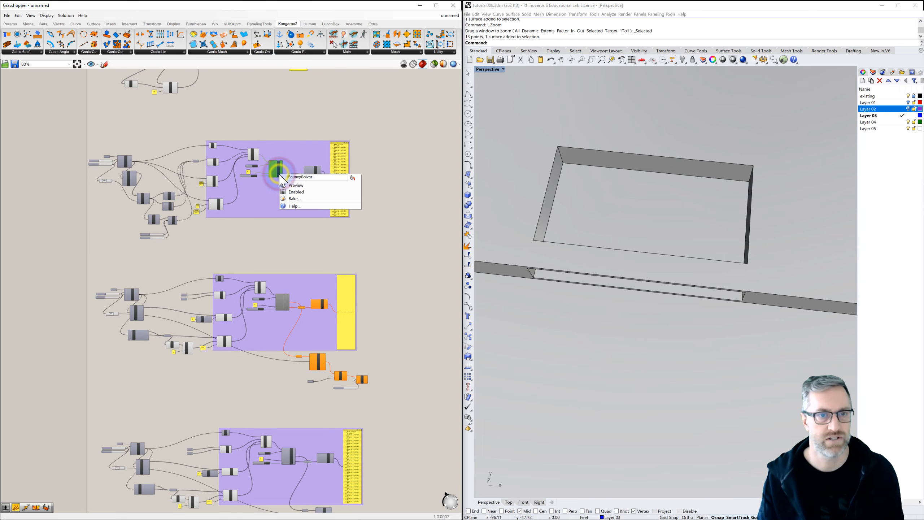
left_click(294, 191)
Disable the BouncySolver in the ungrouped definition that shatters a curve into segments, second from the canvas top.
right_click_drag(287, 117, 295, 222)
scroll(229, 140, "up", 3)
scroll(236, 137, "up", 2)
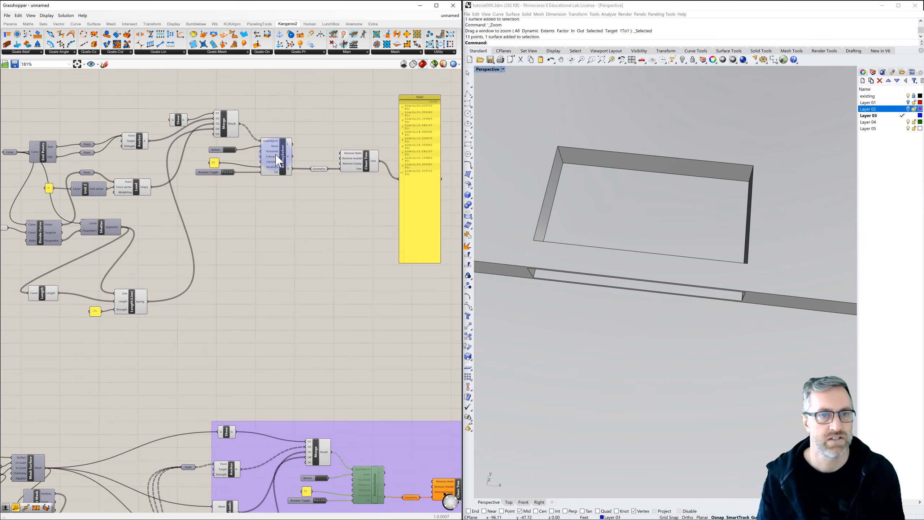
left_click(298, 170)
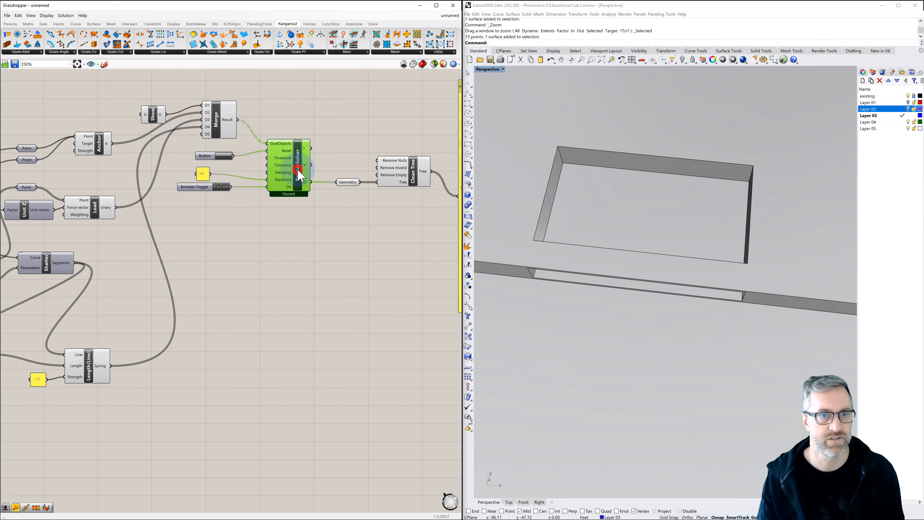
right_click(299, 171)
left_click(316, 187)
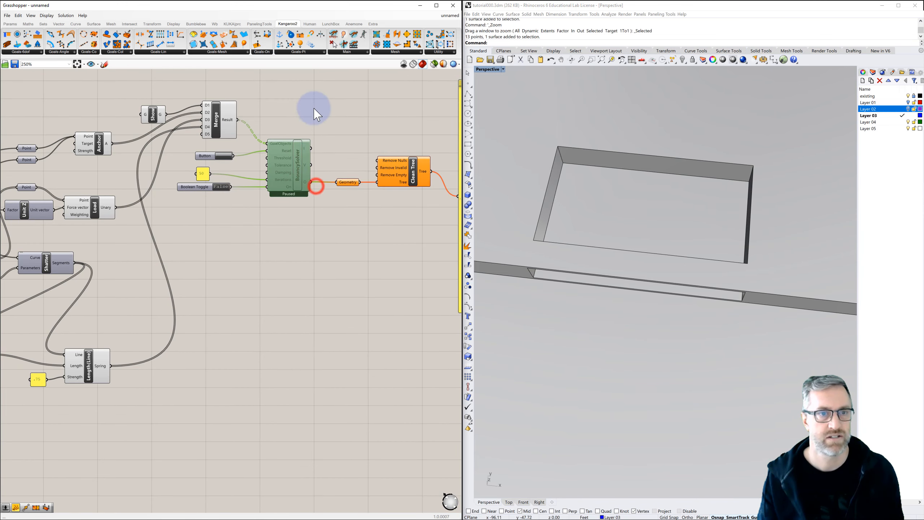
Disable the BouncySolver in the topmost definition on the canvas.
right_click_drag(314, 114, 331, 359)
scroll(331, 357, "down", 2)
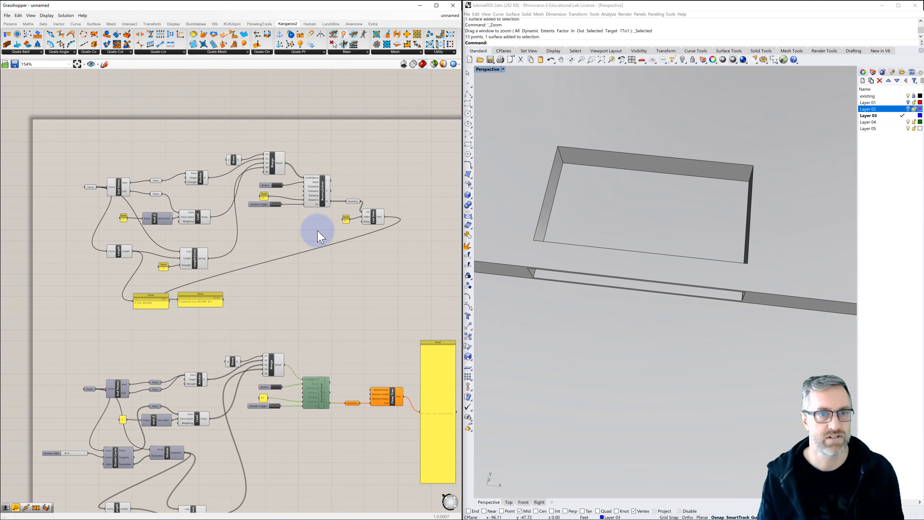
left_click(324, 197)
right_click(324, 200)
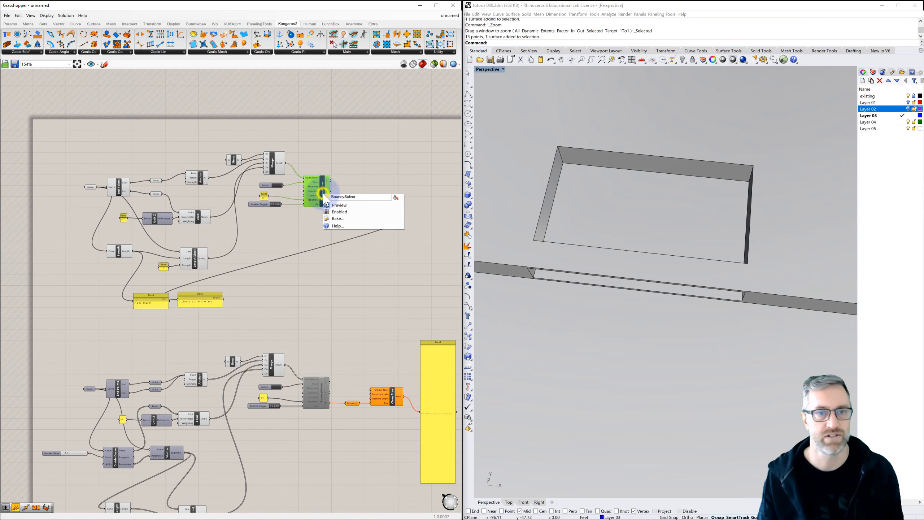
left_click(335, 210)
right_click_drag(311, 219, 308, 197)
scroll(308, 190, "down", 3)
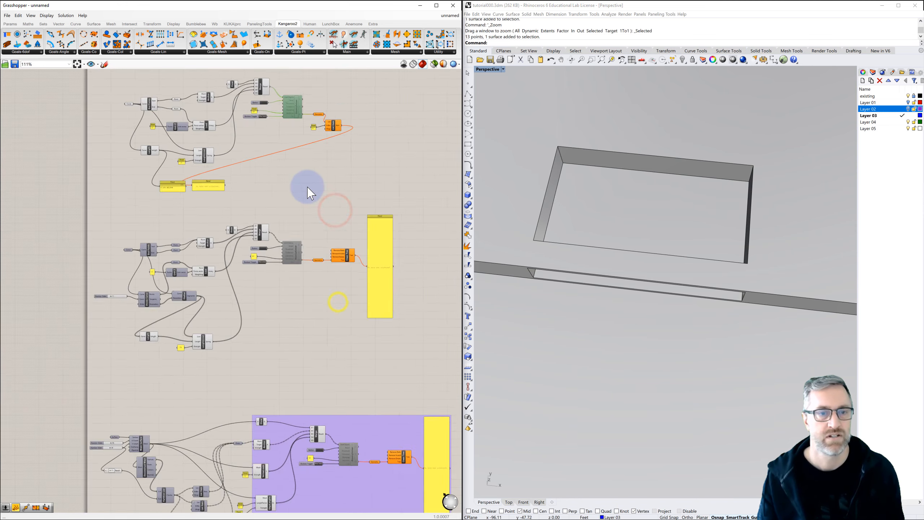
mouse_move(318, 285)
right_mouse_down()
mouse_move(304, 166)
mouse_move(326, 178)
mouse_move(313, 184)
right_mouse_up()
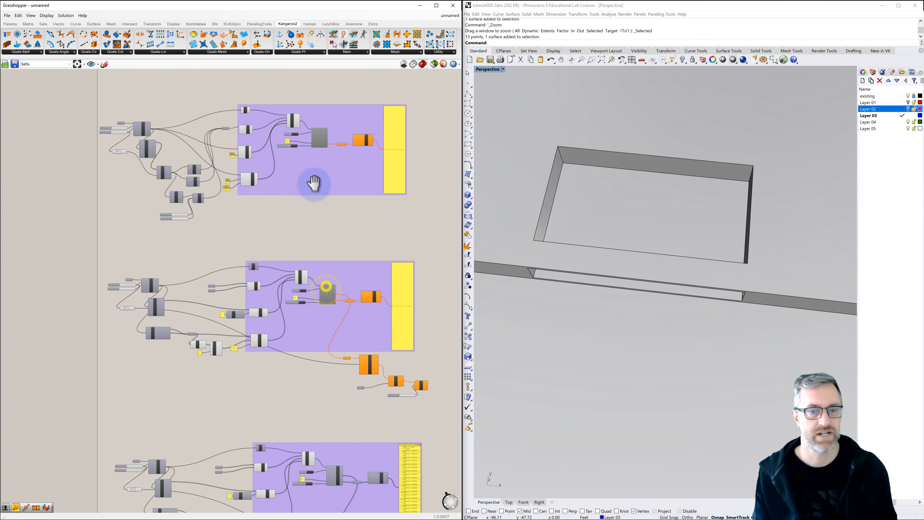
right_click_drag(295, 314, 287, 184)
scroll(233, 244, "up", 5)
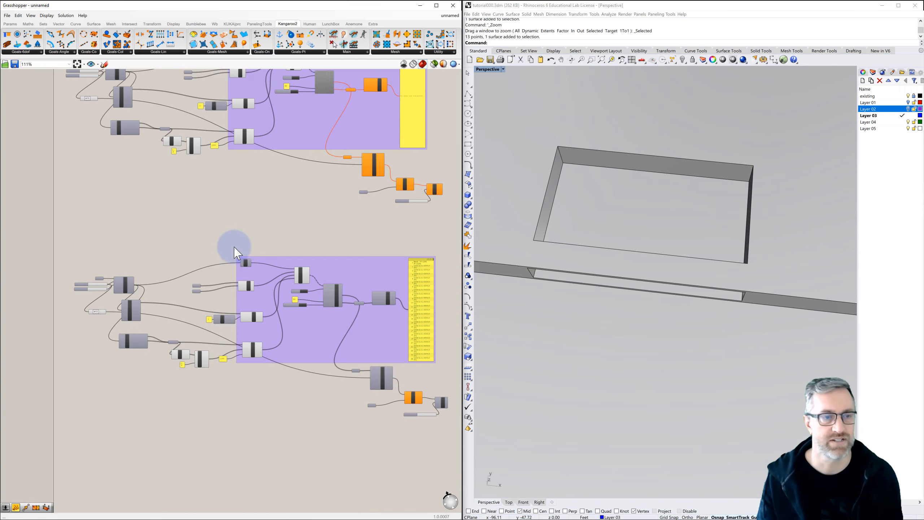
scroll(184, 246, "up", 2)
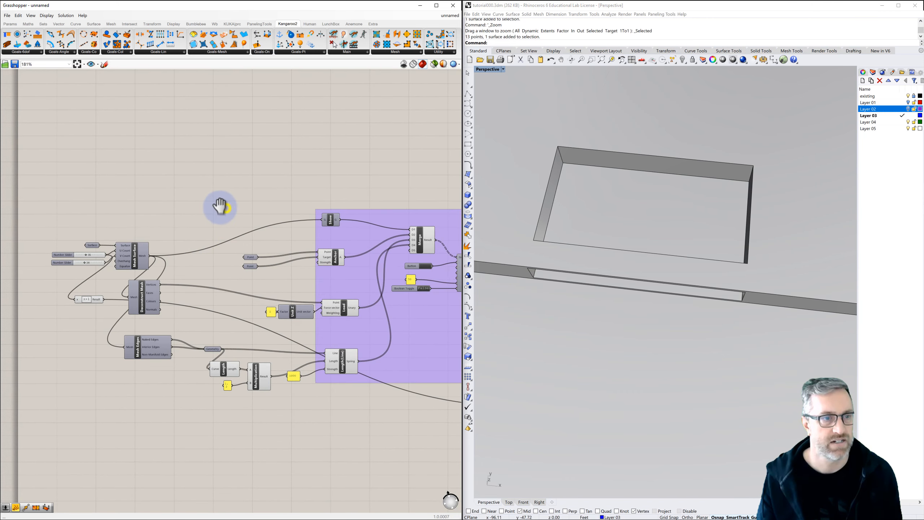
right_click_drag(222, 207, 191, 201)
With End snap on, draw a corner-to-corner plane on Layer 03 between opposite lower corners of the rectangular opening.
right_click_drag(578, 215, 574, 196)
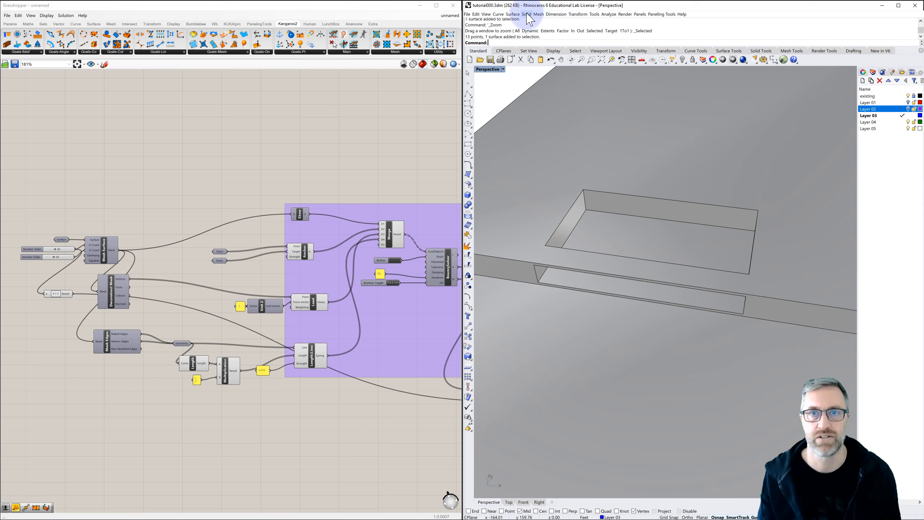
left_click(513, 14)
mouse_move(520, 21)
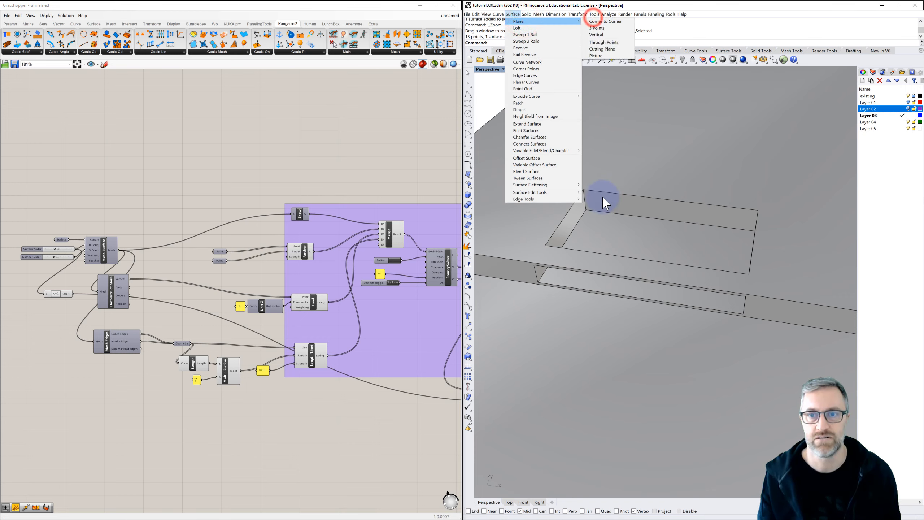
left_click(605, 21)
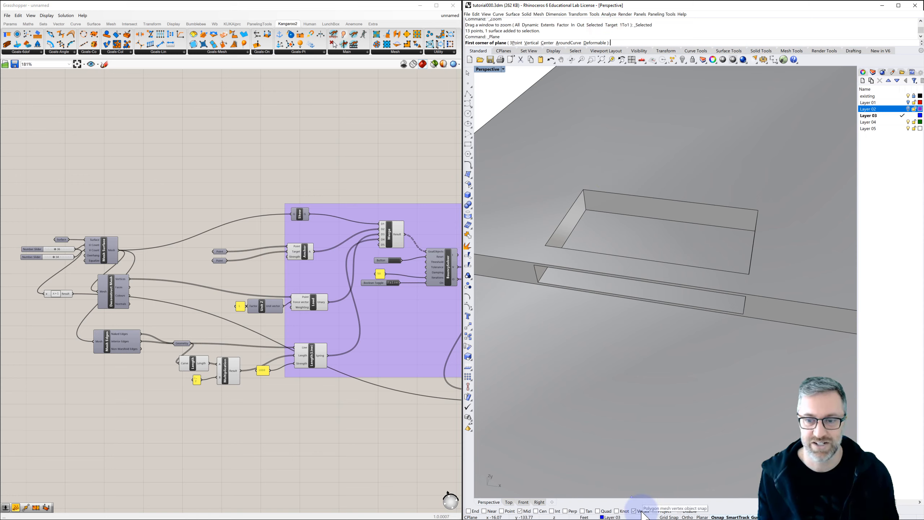
left_click(477, 511)
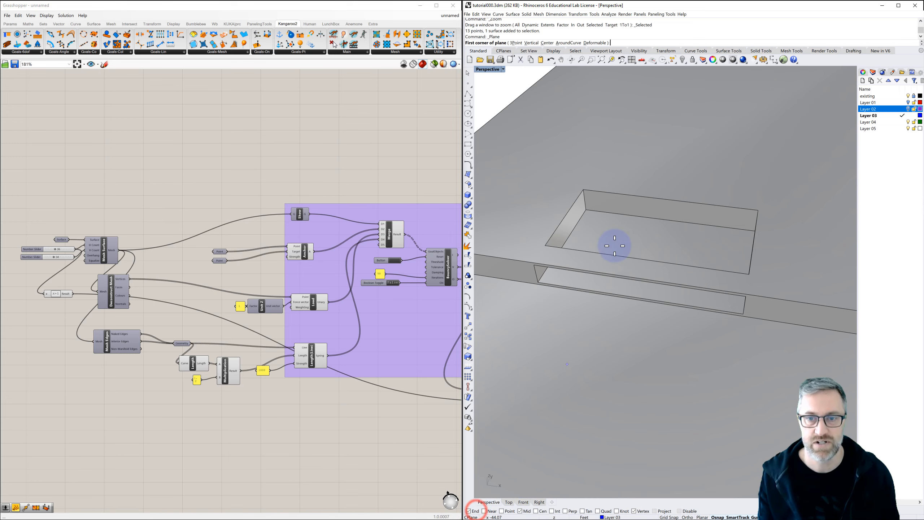
left_click(587, 209)
right_click_drag(638, 238, 714, 247)
scroll(592, 296, "up", 4)
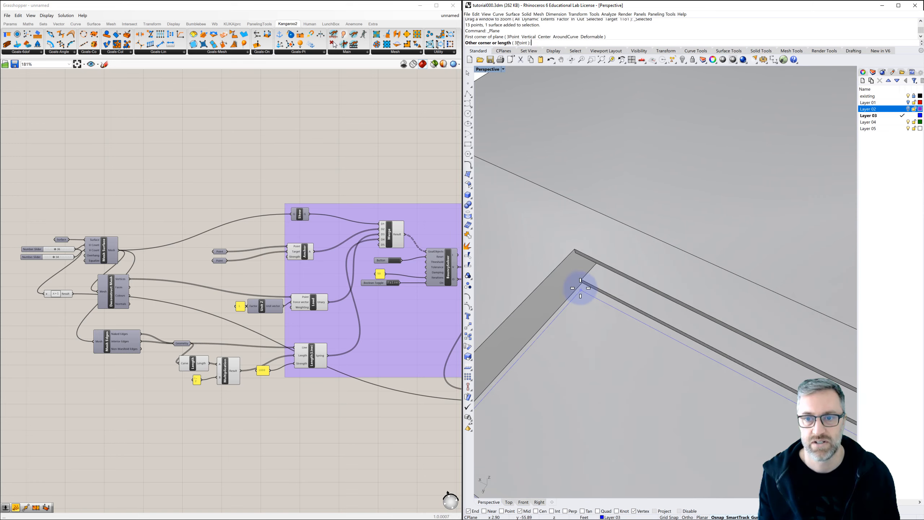
left_click(581, 284)
scroll(586, 302, "down", 5)
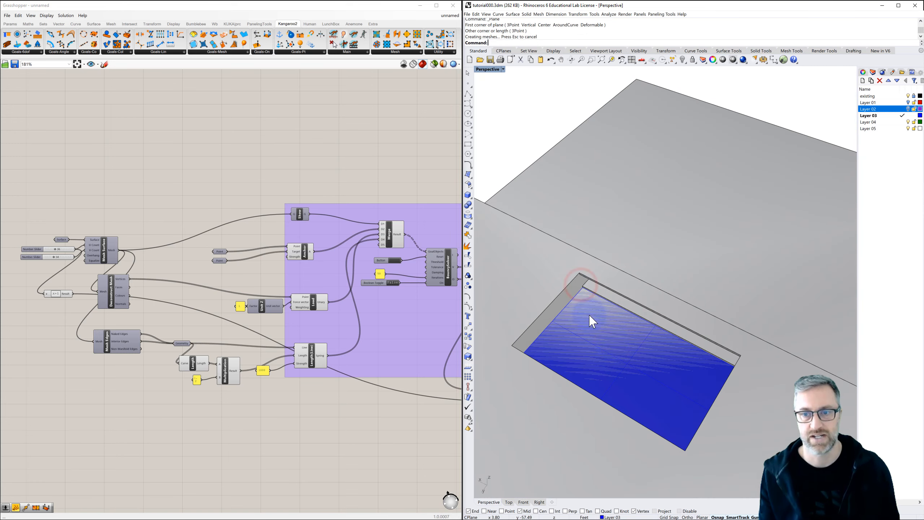
right_click_drag(612, 343, 626, 288)
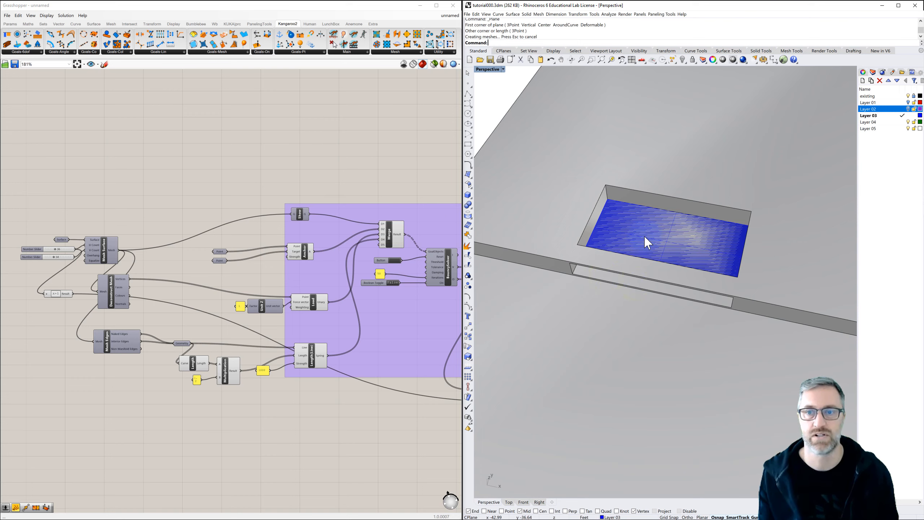
scroll(620, 242, "up", 2)
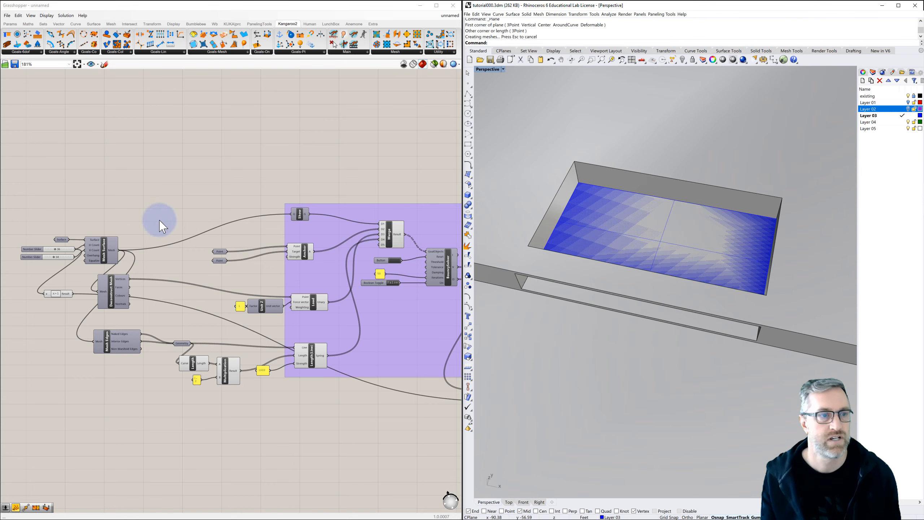
Start referencing one Rhino surface for the Surface parameter that feeds Mesh Surface in the copied definition.
right_click(60, 240)
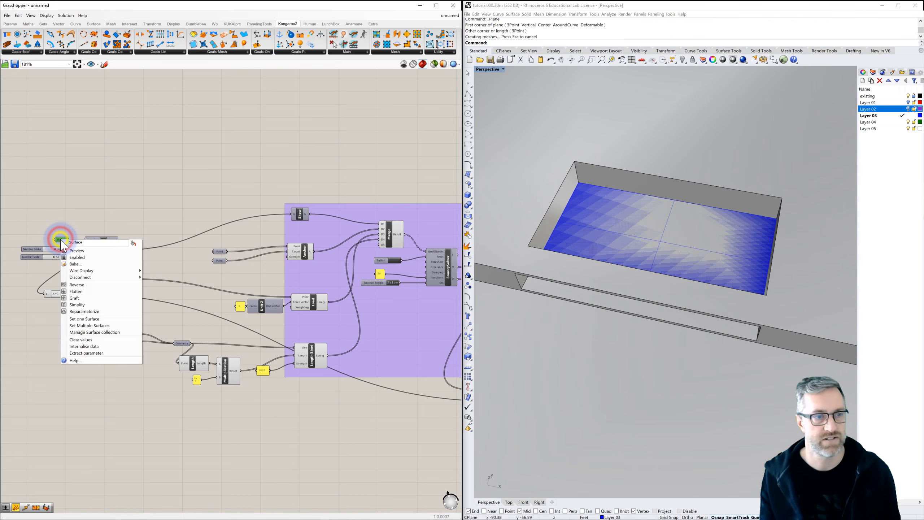
left_click(85, 319)
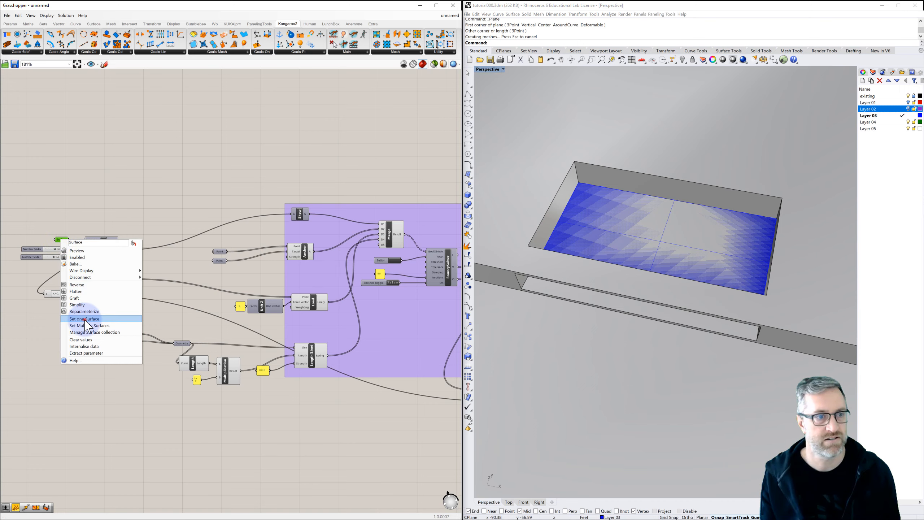
Examine the copied definition's mesh count sliders and its Mesh Surface, Deconstruct Mesh and Mesh Edges components.
scroll(49, 257, "up", 4)
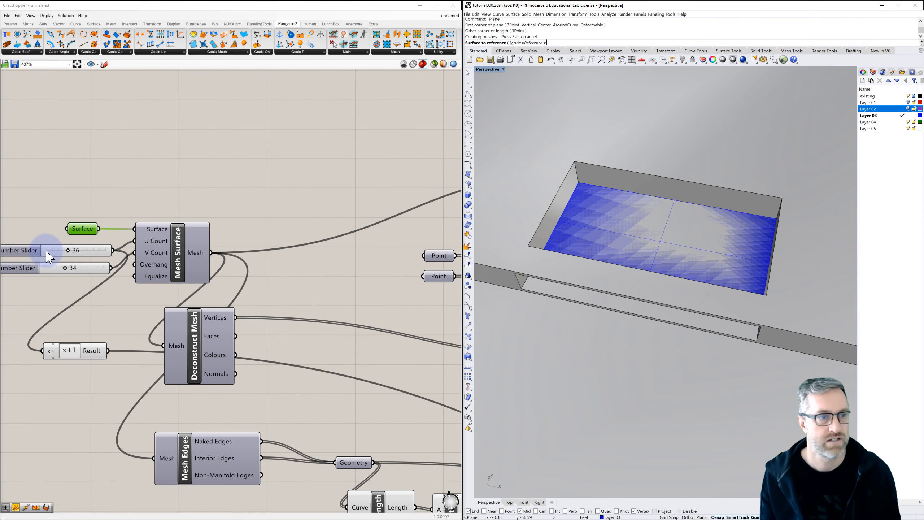
scroll(177, 269, "down", 2)
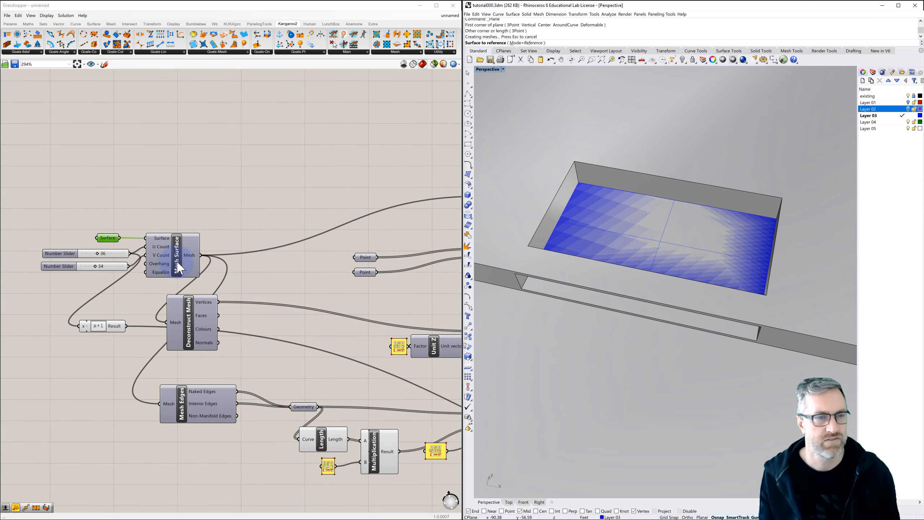
mouse_move(178, 267)
right_mouse_down()
mouse_move(153, 231)
mouse_move(148, 237)
mouse_move(187, 228)
right_mouse_up()
scroll(148, 236, "down", 3)
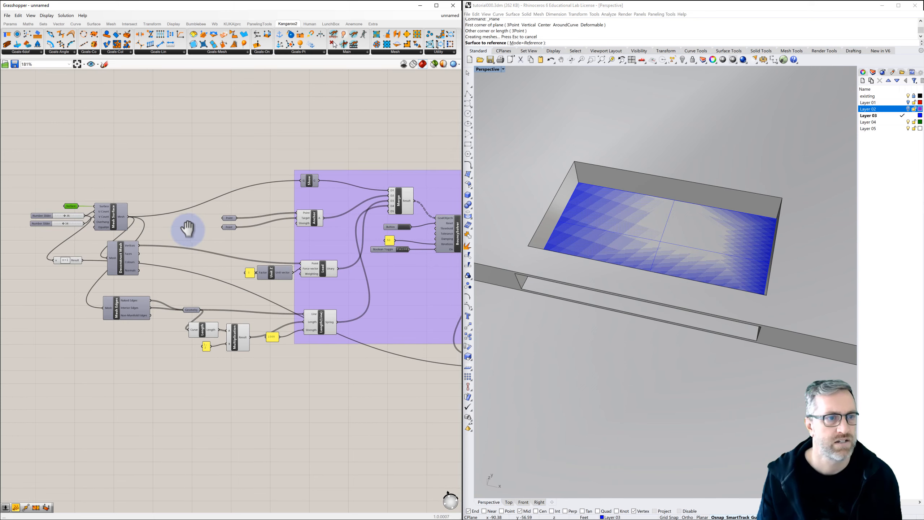
left_click(115, 222)
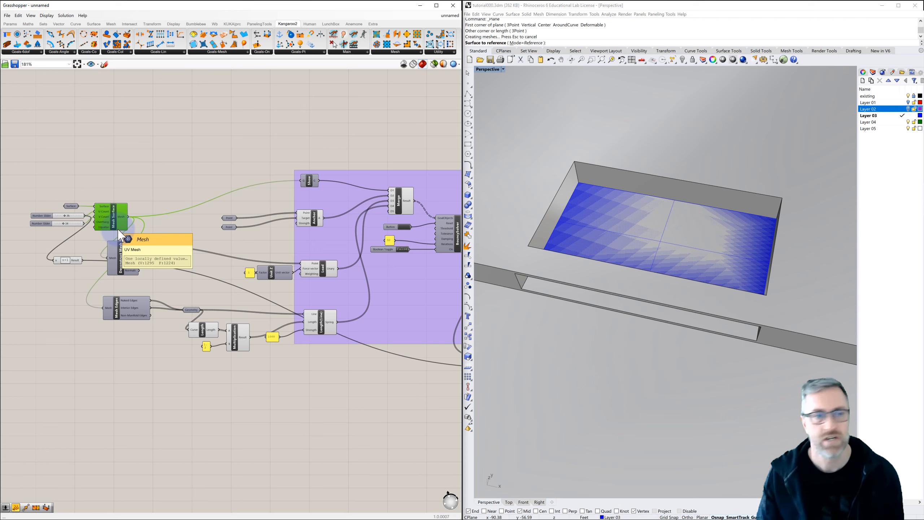
left_click(123, 271)
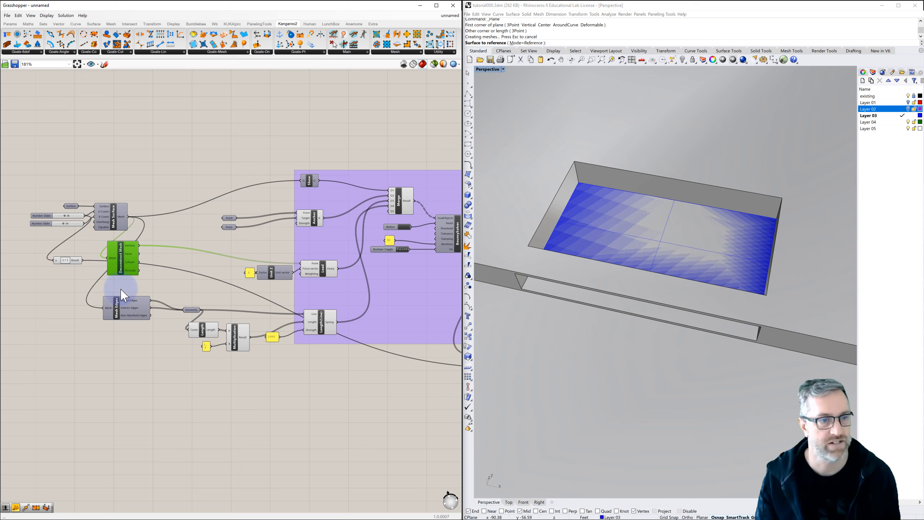
left_click(119, 312)
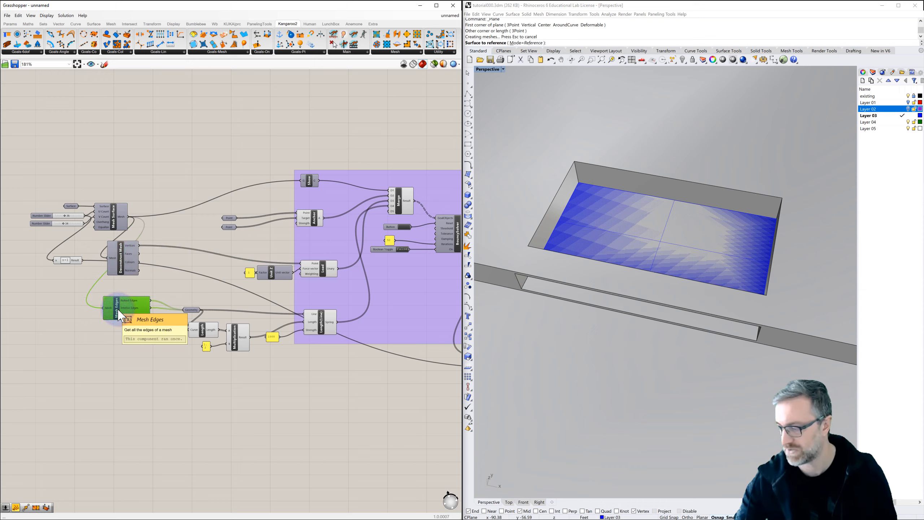
Delete the Mesh Edges component and add a Deconstruct Brep component fed by the Surface parameter.
key("Delete")
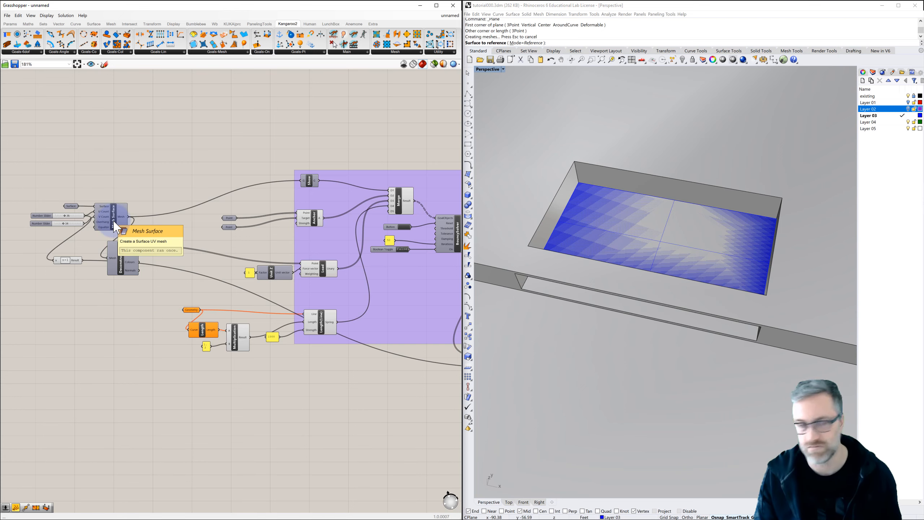
scroll(114, 222, "up", 2)
right_click_drag(120, 188, 131, 211)
double_click(142, 179)
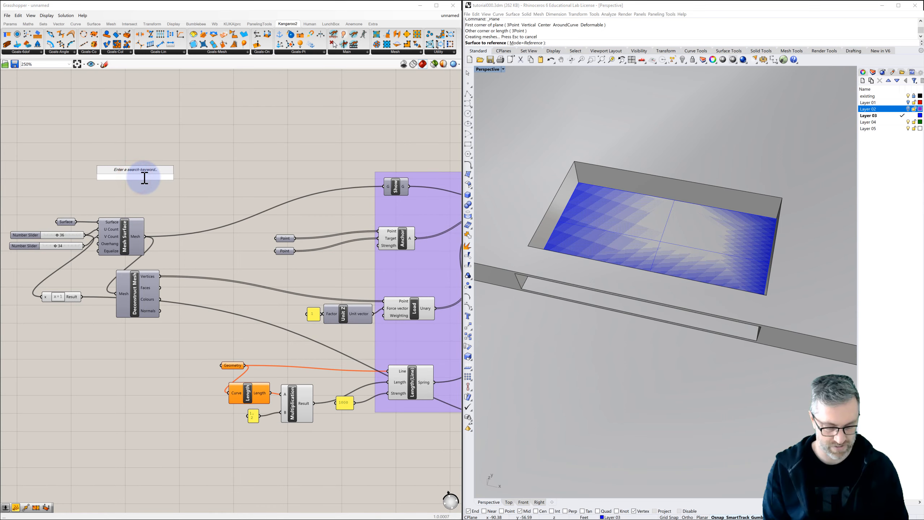
type("decon")
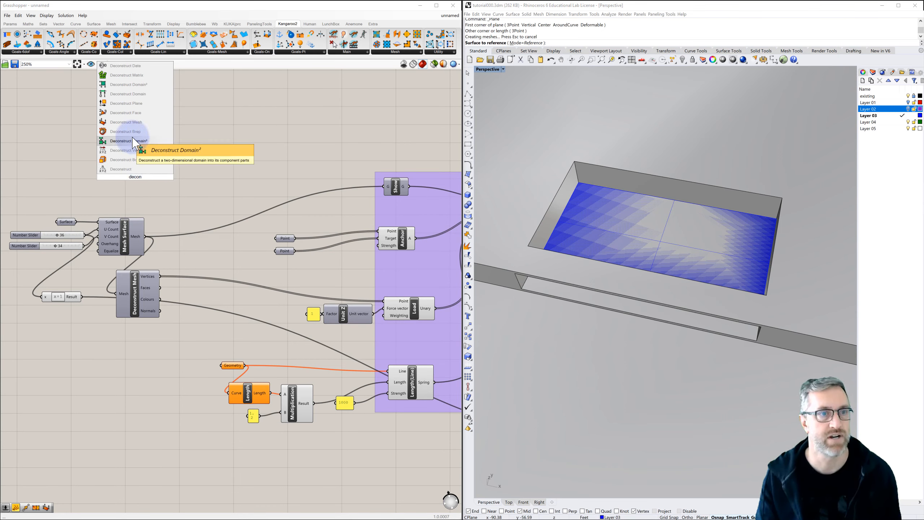
left_click(132, 132)
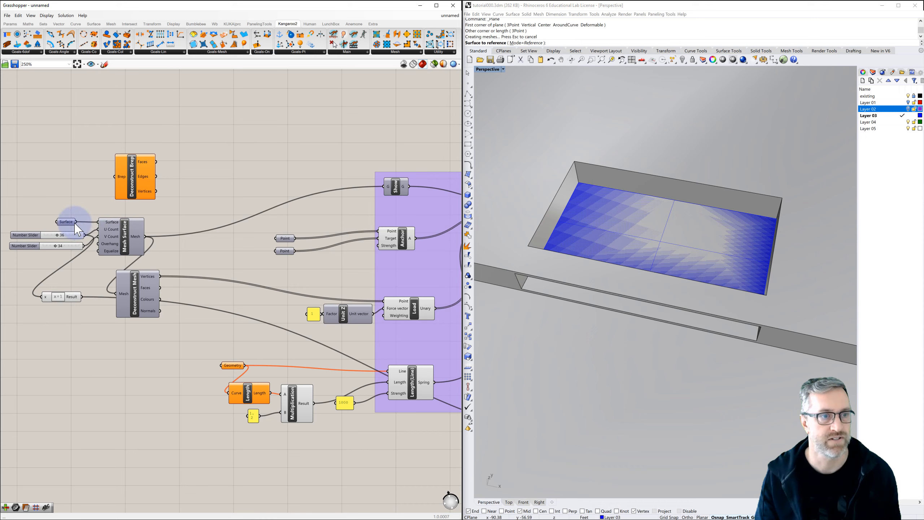
left_click_drag(76, 223, 115, 177)
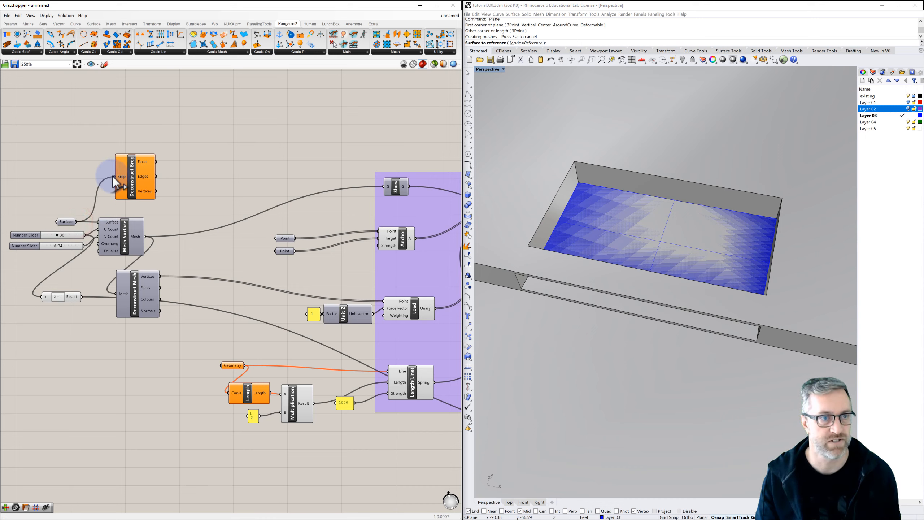
Add a Point parameter beside Deconstruct Brep and connect the Vertices output to it.
left_click(149, 197)
double_click(187, 191)
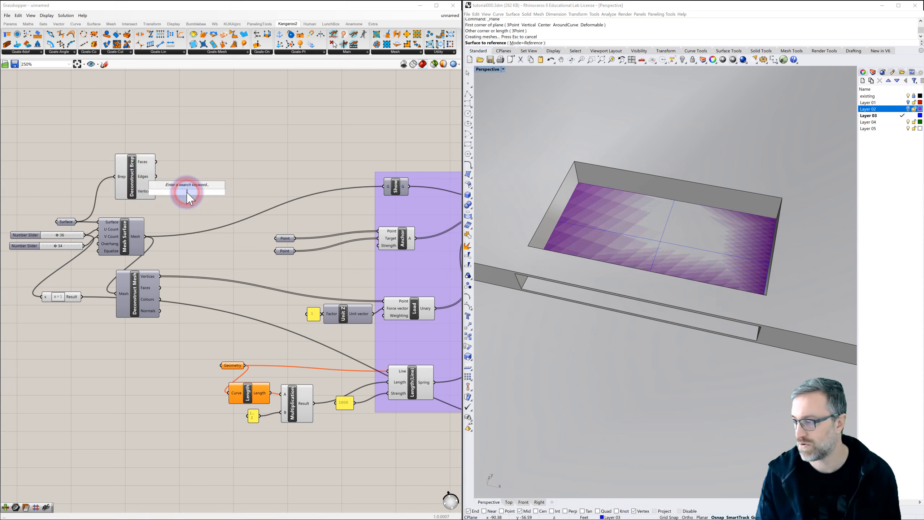
type("point")
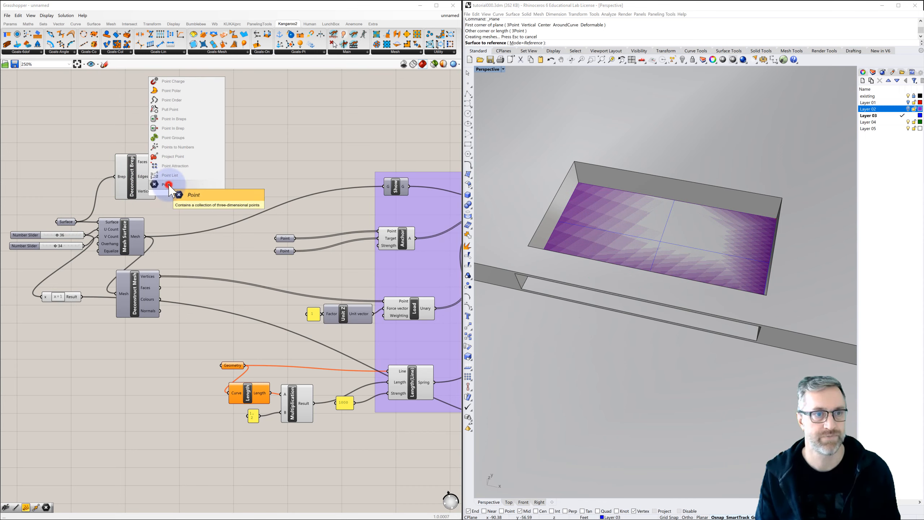
left_click(166, 184)
left_click_drag(156, 191, 179, 192)
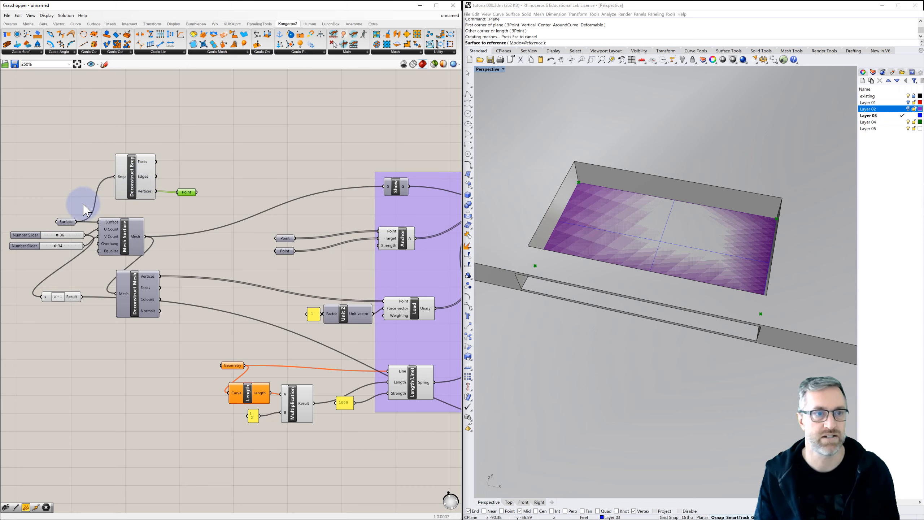
Hide the plane referenced by the Surface parameter in the Rhino viewport.
left_click(69, 223)
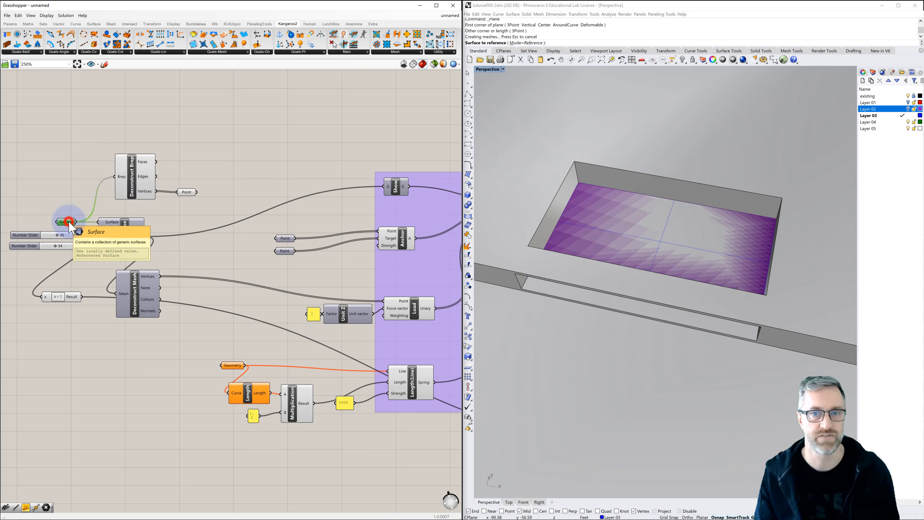
left_click(623, 232)
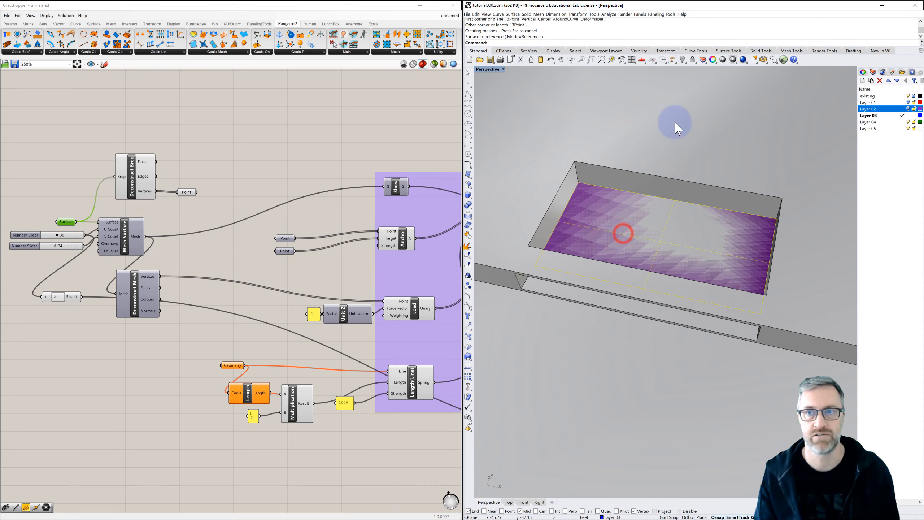
left_click(683, 60)
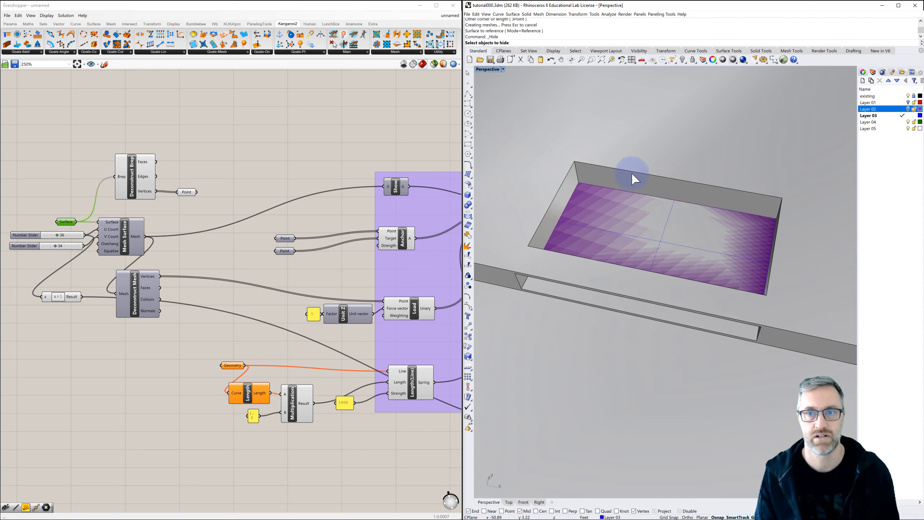
left_click(618, 231)
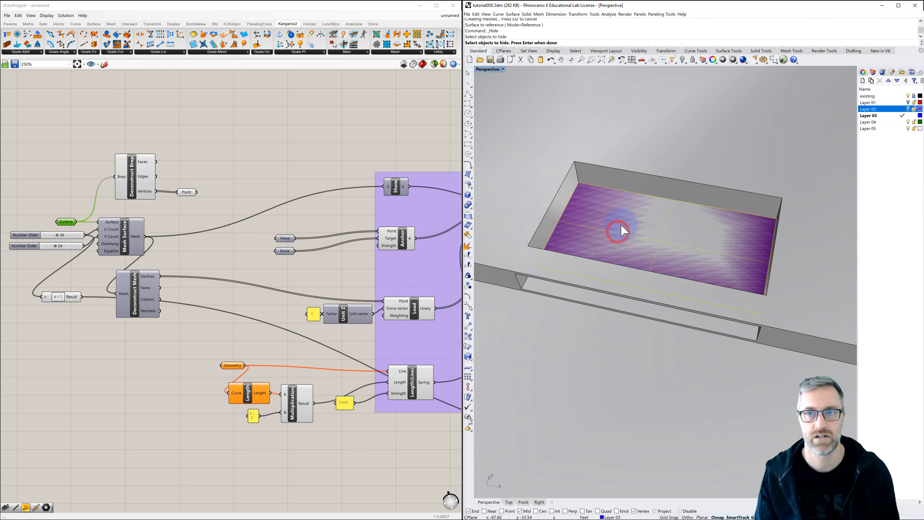
right_click(631, 204)
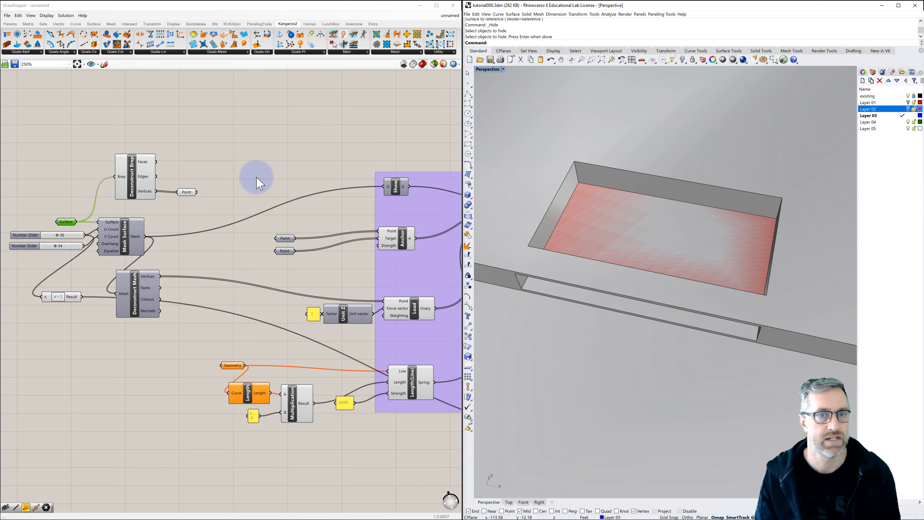
Connect the corner Point parameter to the Anchor's Point input and delete the two old Point parameters beside the Anchor.
right_click_drag(312, 174, 296, 161)
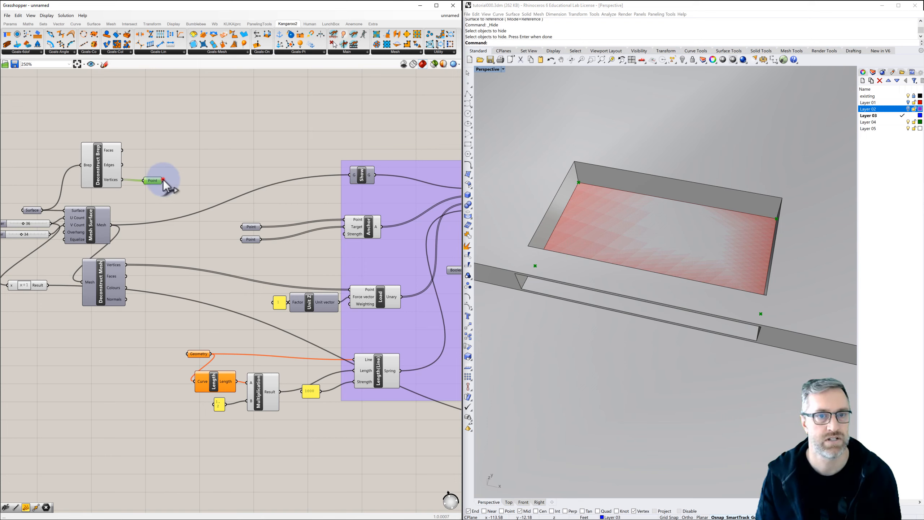
left_click_drag(163, 180, 344, 220)
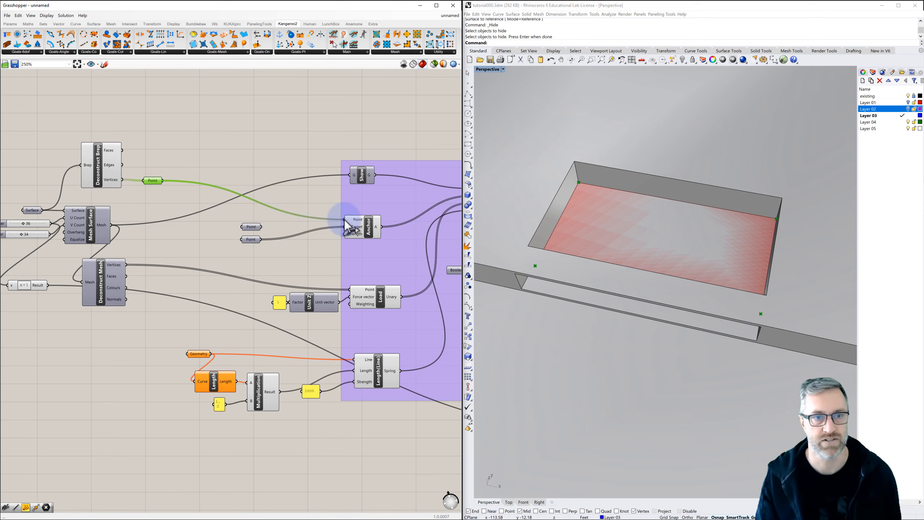
left_click_drag(254, 231, 243, 230)
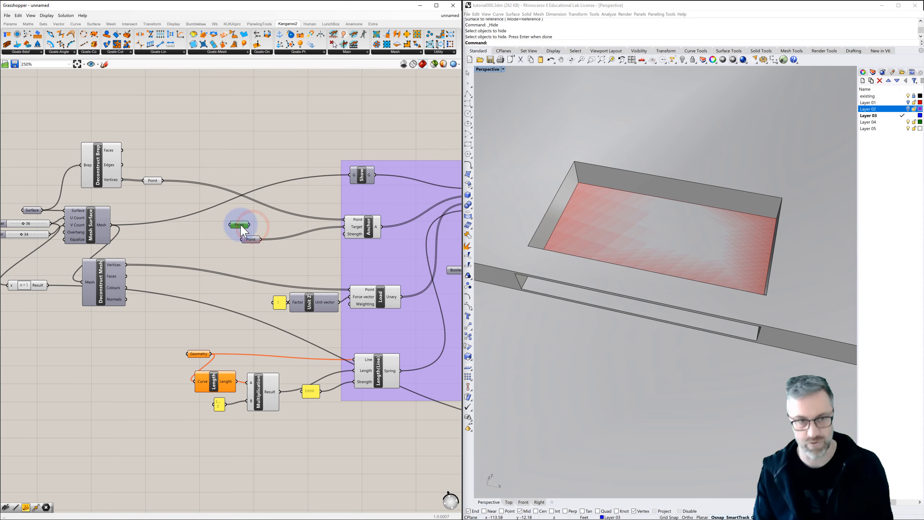
key("Delete")
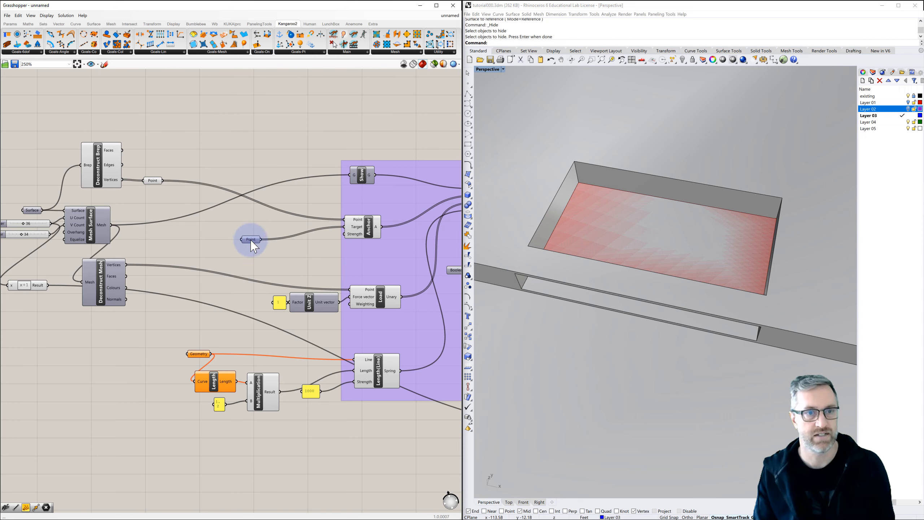
mouse_move(252, 241)
key("Delete")
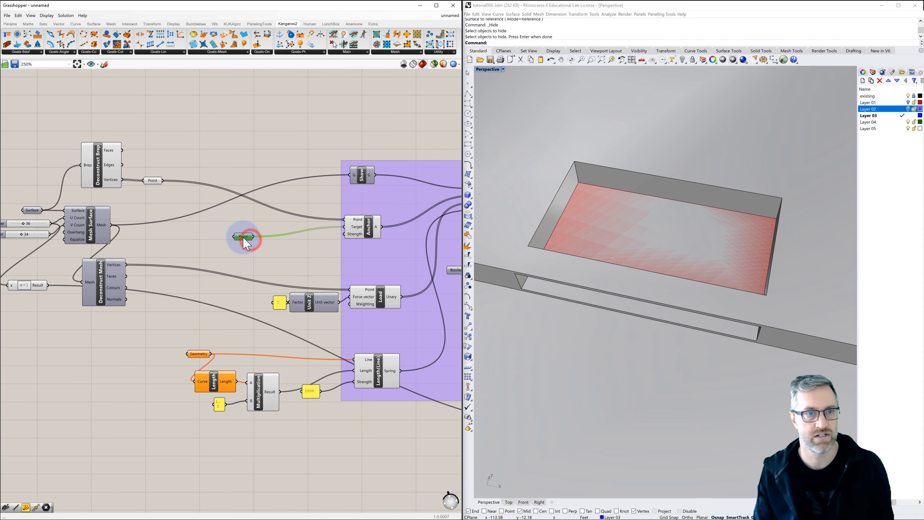
Duplicate the corner Point parameter, connect the copy to the Anchor's Target input and internalise its data.
mouse_move(157, 187)
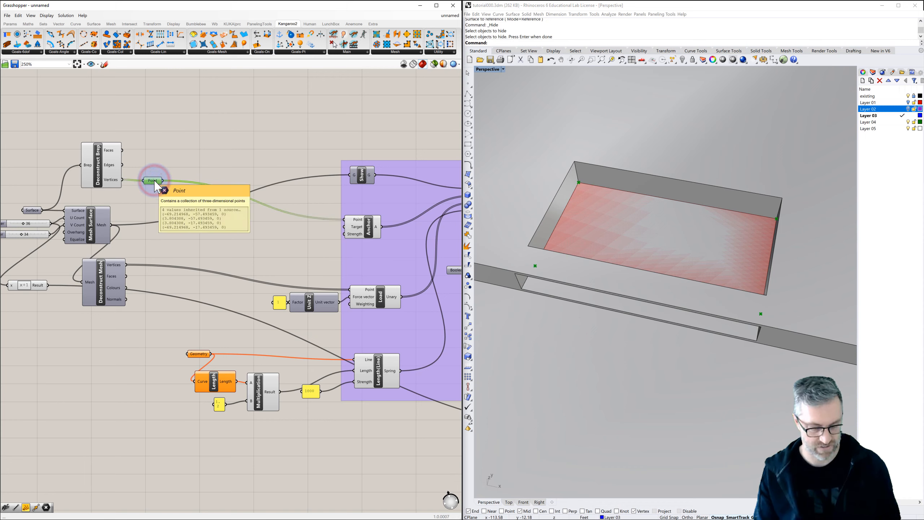
left_click_drag(156, 186, 344, 227, "alt")
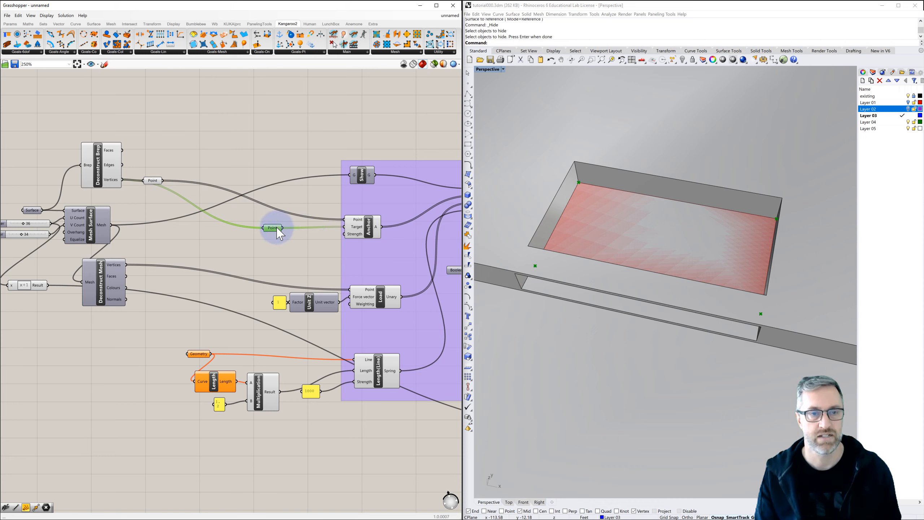
right_click(276, 228)
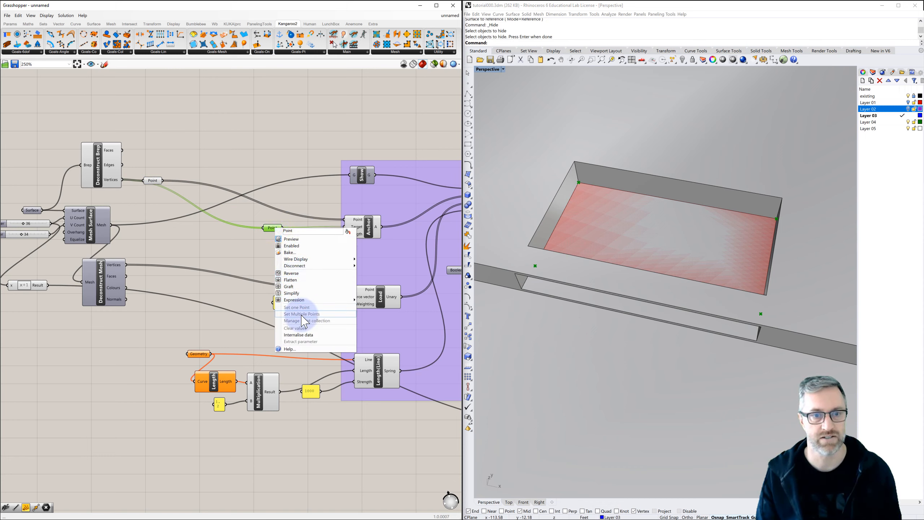
left_click(295, 335)
left_click(277, 256)
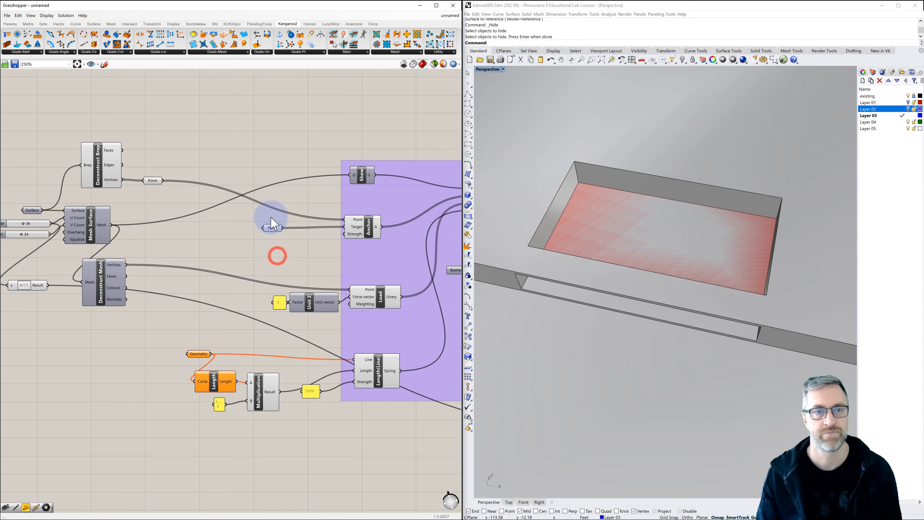
left_click(270, 242)
Delete the Load goal together with its Unit Z component and factor panel.
right_click_drag(301, 230, 297, 230)
scroll(278, 215, "down", 1)
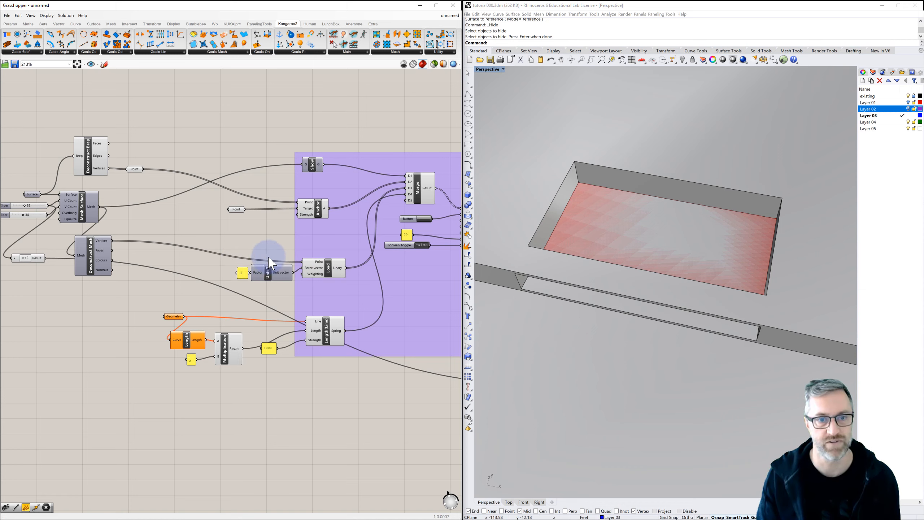
left_click_drag(223, 242, 354, 287)
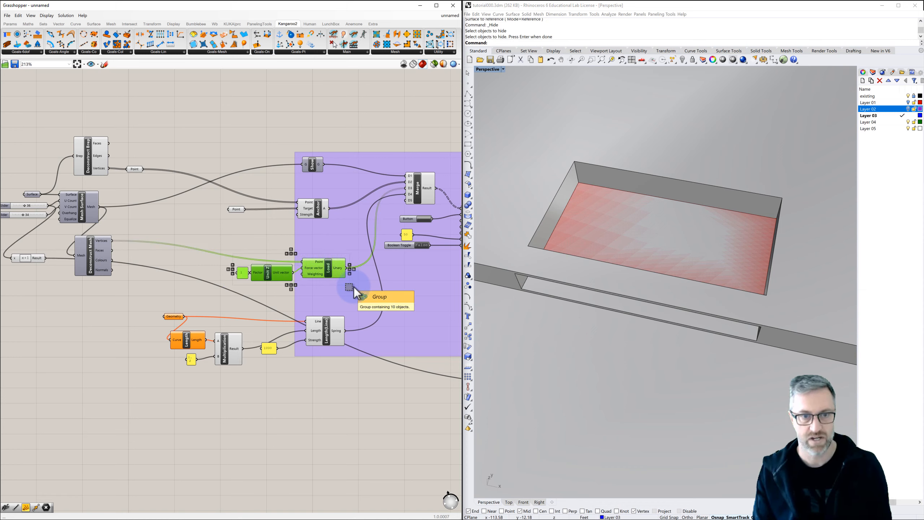
key("Delete")
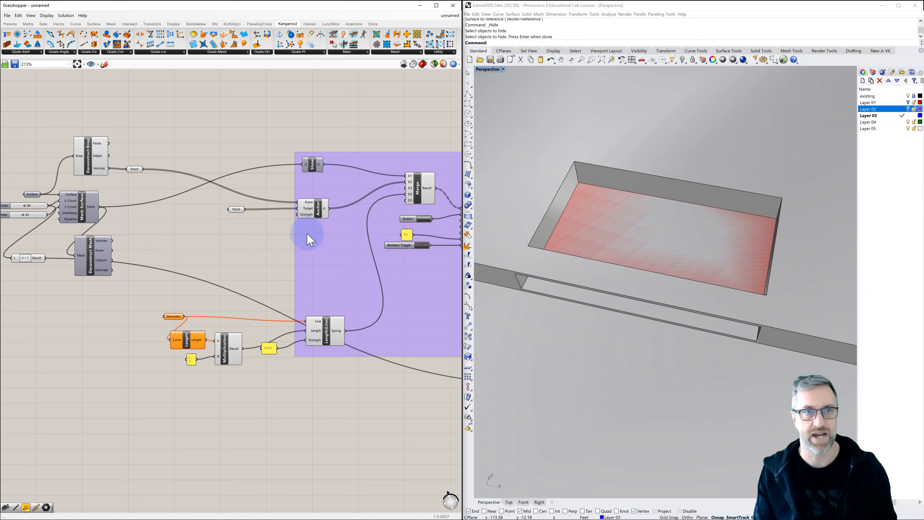
Place a Kangaroo VertexLoads goal in the purple group and connect the Mesh Surface output to its Mesh input.
left_click(226, 55)
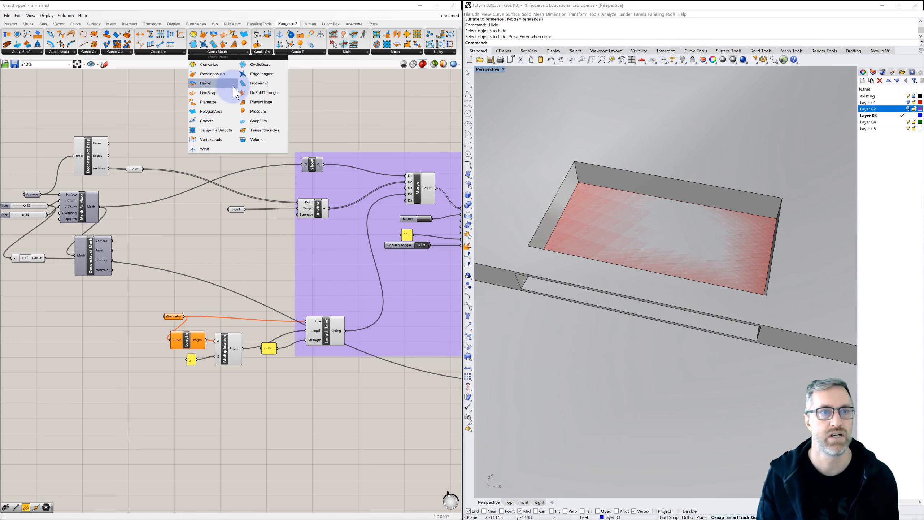
left_click(214, 141)
left_click(314, 256)
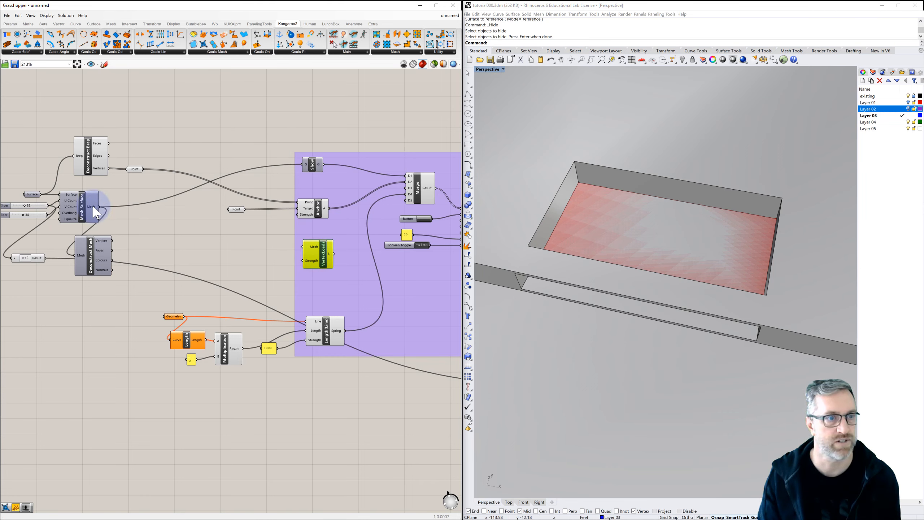
left_click_drag(169, 222, 295, 247)
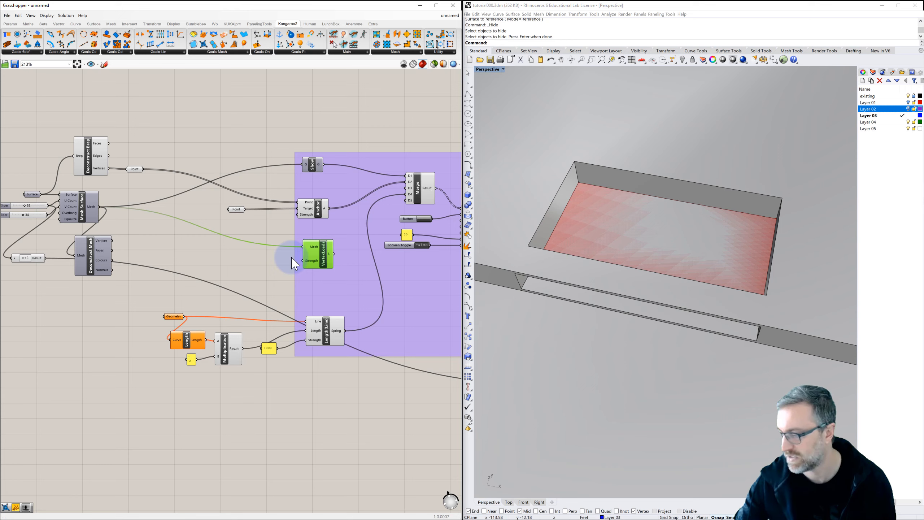
Add a panel containing -10 and connect it to the Strength input of VertexLoads.
double_click(274, 266)
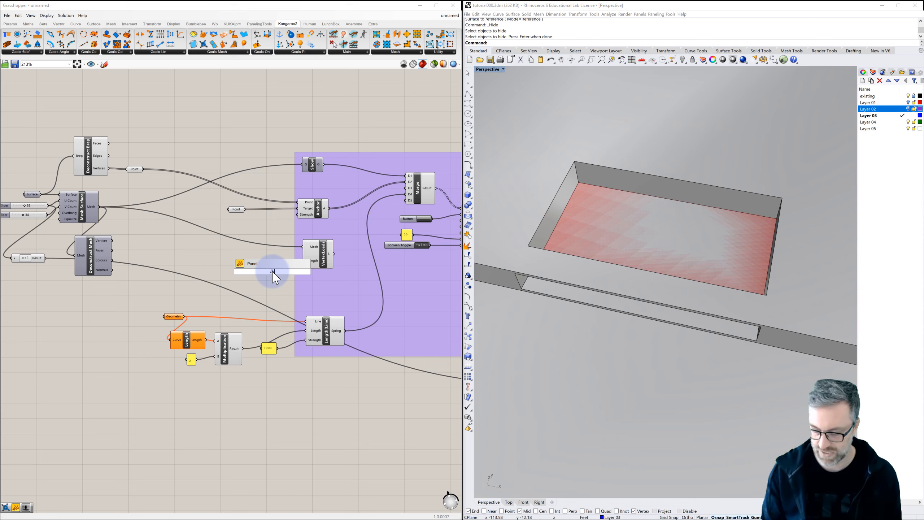
type("//-10")
key("Return")
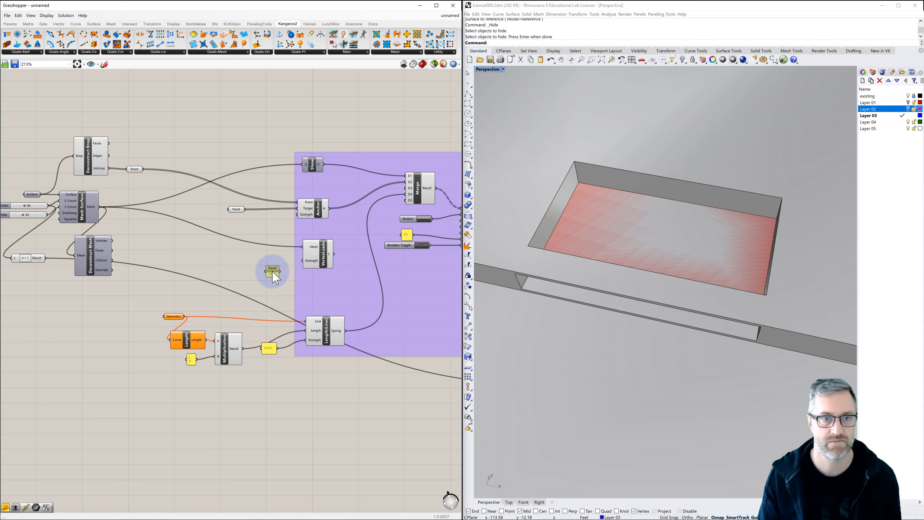
mouse_move(280, 272)
left_mouse_down()
mouse_move(302, 261)
mouse_move(272, 267)
mouse_move(278, 262)
left_mouse_up()
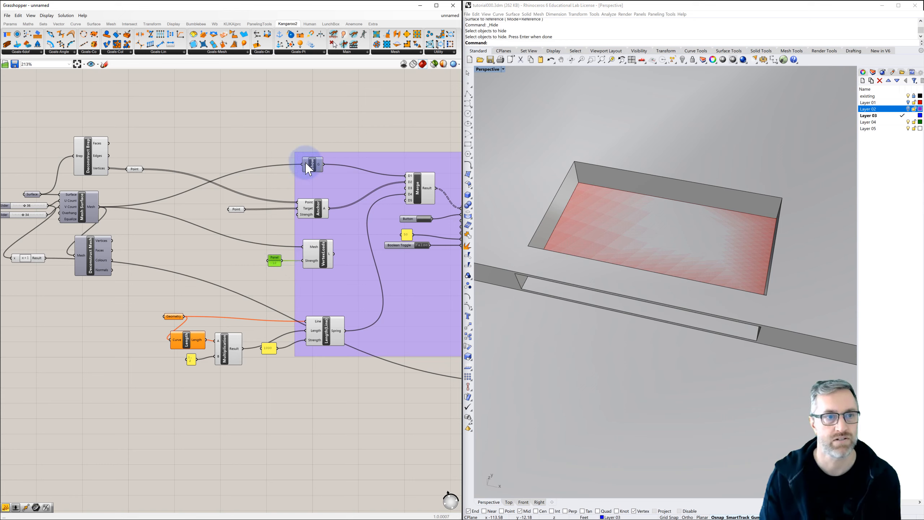
Turn off the preview of Deconstruct Brep and of both Point parameters that feed the Anchor.
left_click(93, 170)
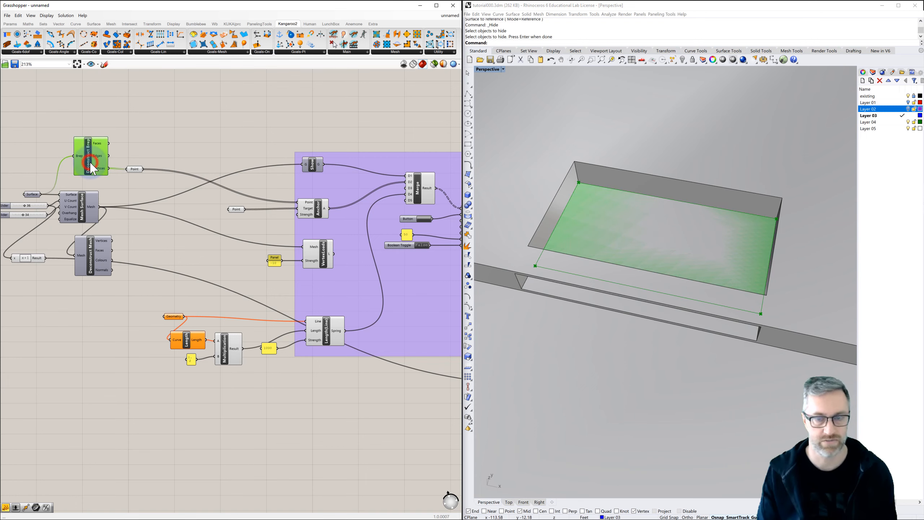
left_click(144, 159)
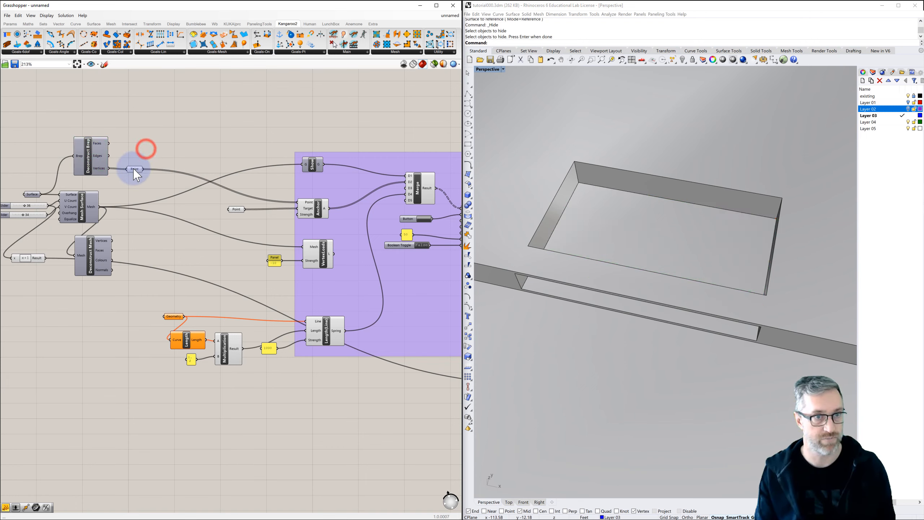
left_click(134, 169)
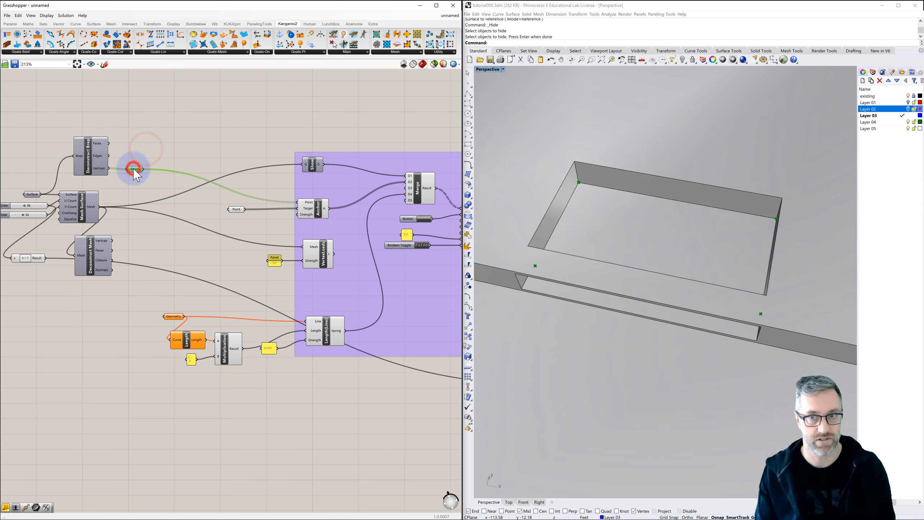
left_click(236, 211)
left_click(222, 201)
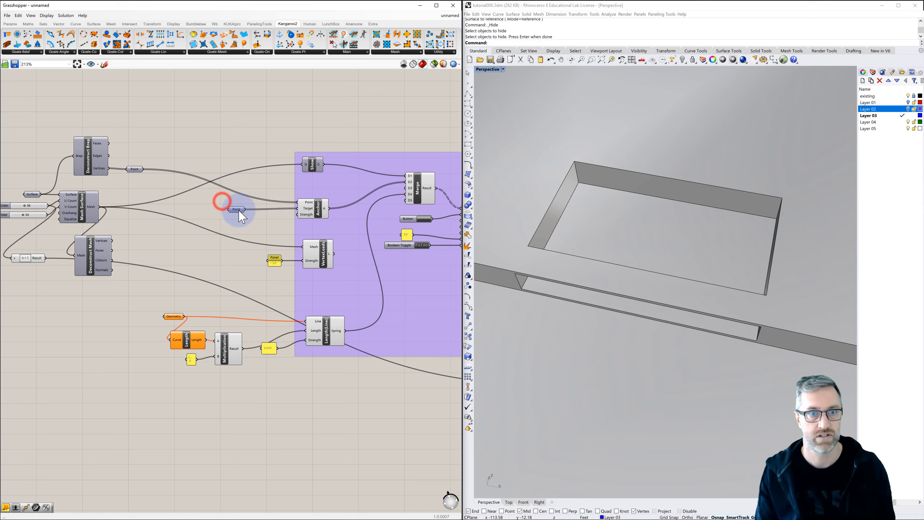
Delete the line length goal in the purple group together with its Geometry parameter, Length and Multiplication components and their panels.
left_click(236, 210)
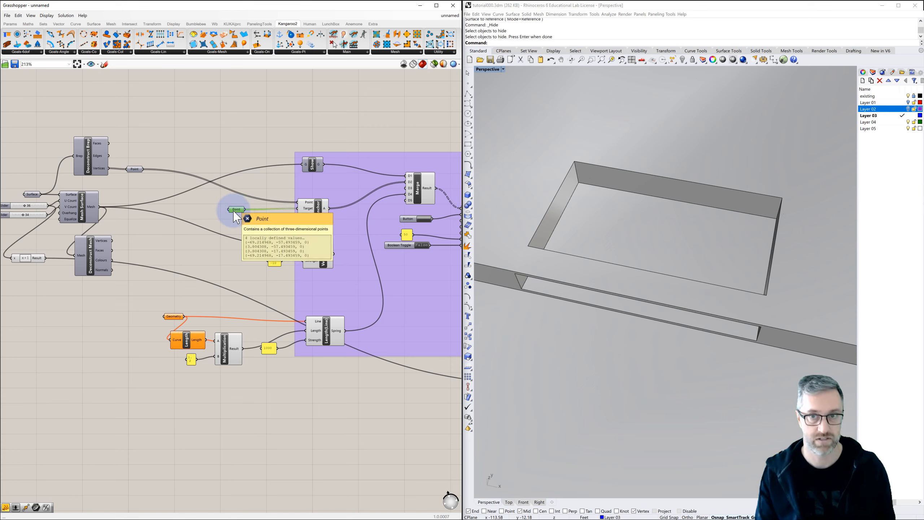
left_click(196, 207)
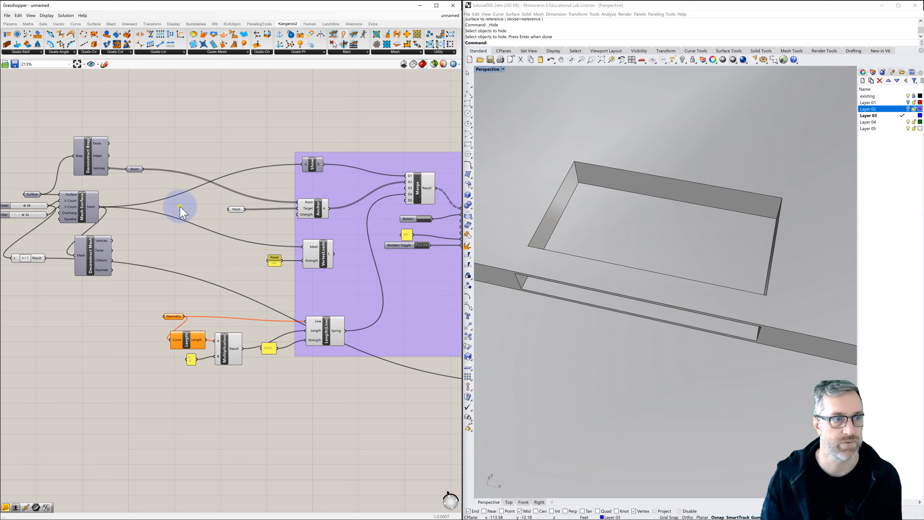
mouse_move(180, 207)
right_mouse_down()
mouse_move(218, 190)
mouse_move(169, 194)
right_mouse_up()
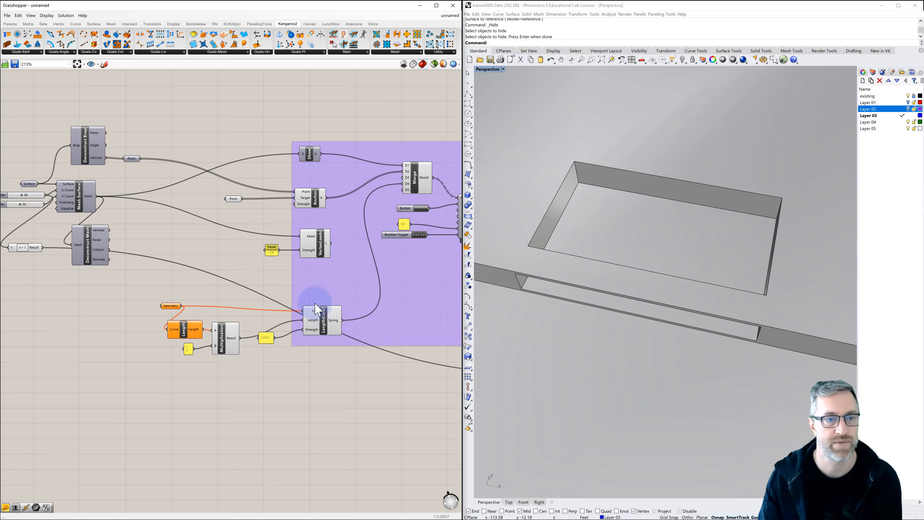
left_click_drag(136, 290, 358, 363)
key("Delete")
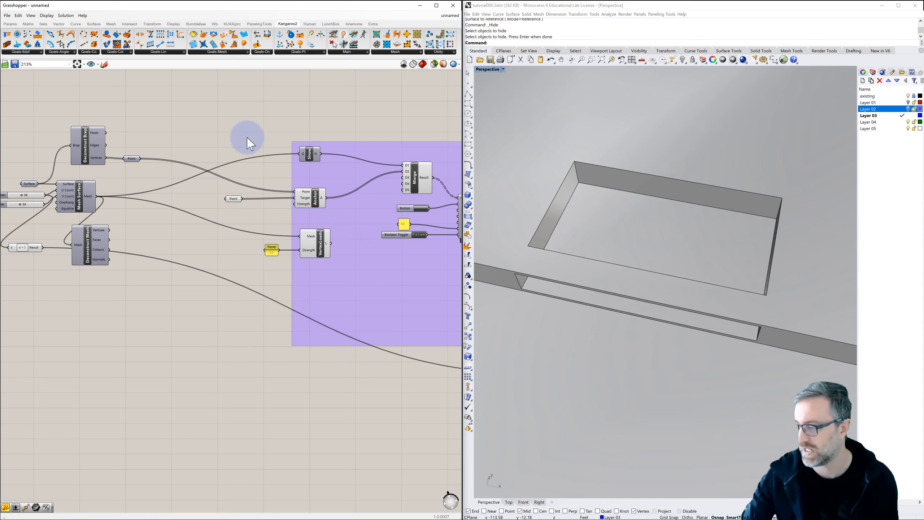
Place a Kangaroo EdgeLengths goal in the purple group and connect the Mesh Surface output to its Mesh input.
left_click(210, 53)
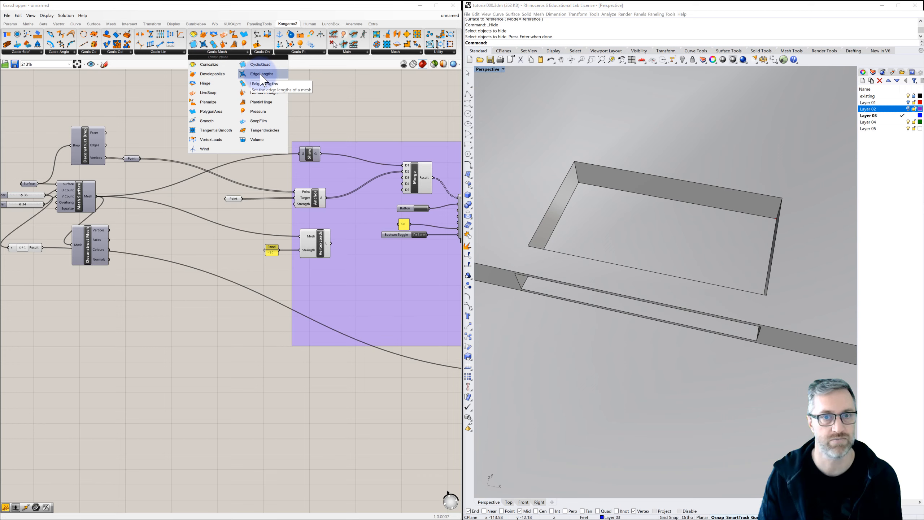
left_click_drag(262, 74, 334, 300)
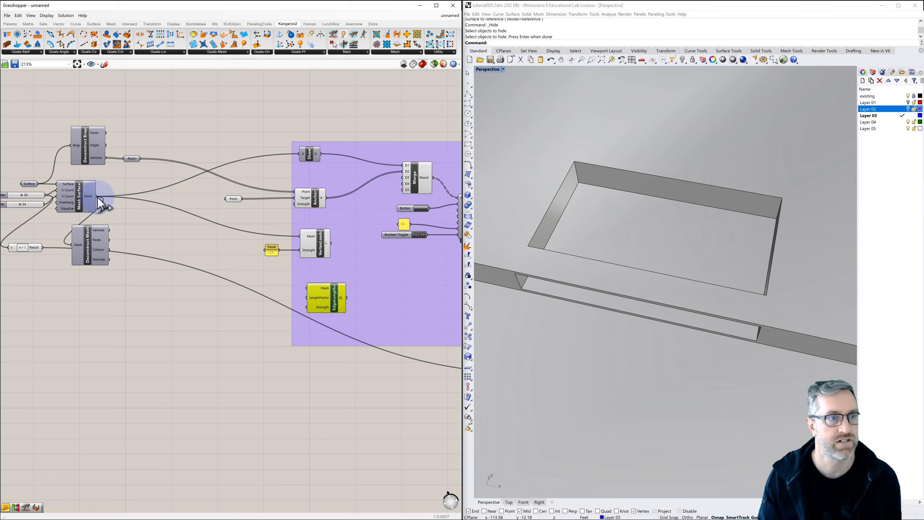
left_click_drag(97, 197, 308, 288)
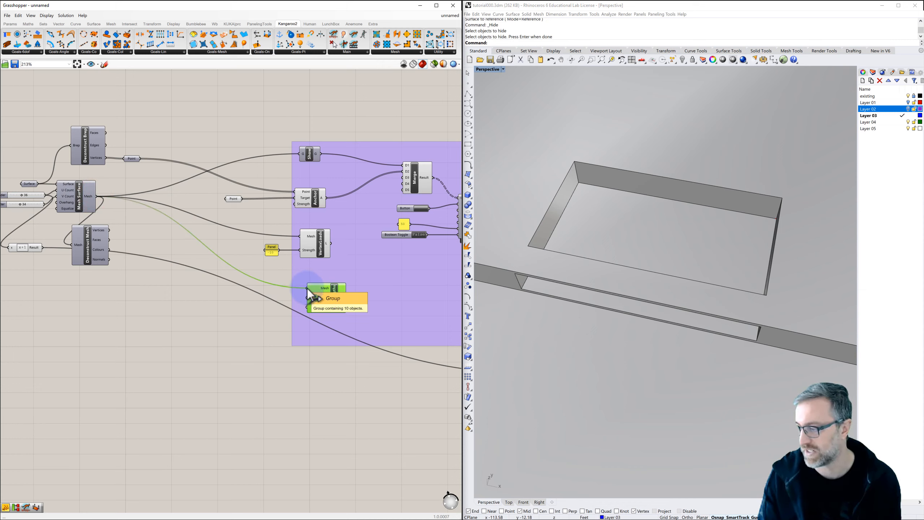
Add a panel beside the EdgeLengths goal and connect it to its LengthFactor input.
double_click(248, 306)
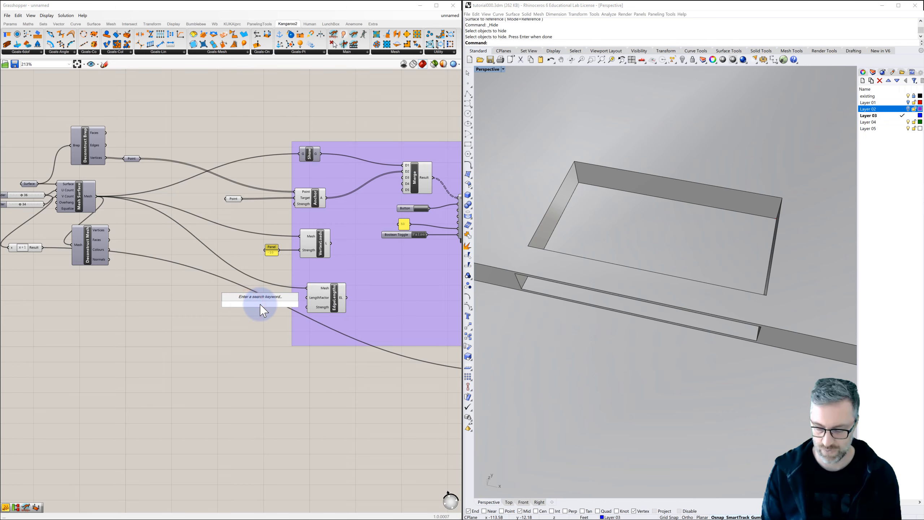
type("Panel")
left_click(261, 305)
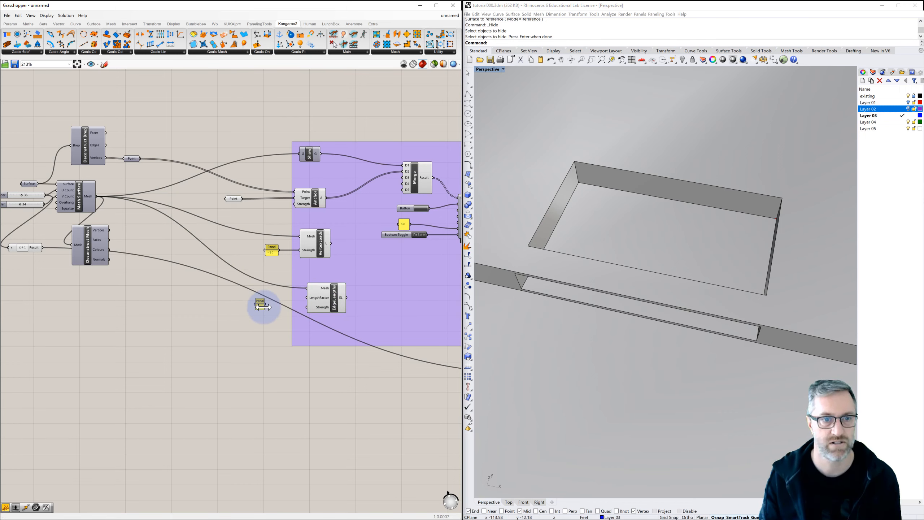
left_click_drag(291, 301, 308, 298)
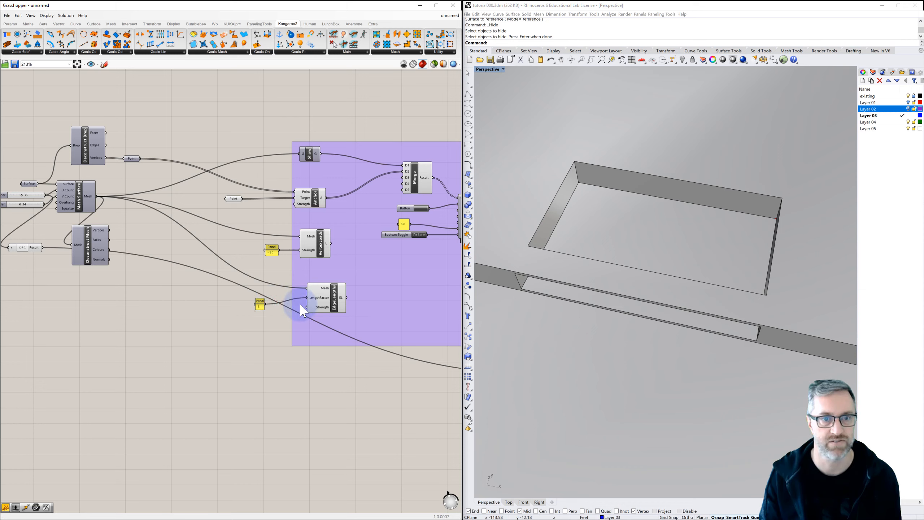
Add a panel containing 1000 and connect it to the Strength input of EdgeLengths.
double_click(249, 327)
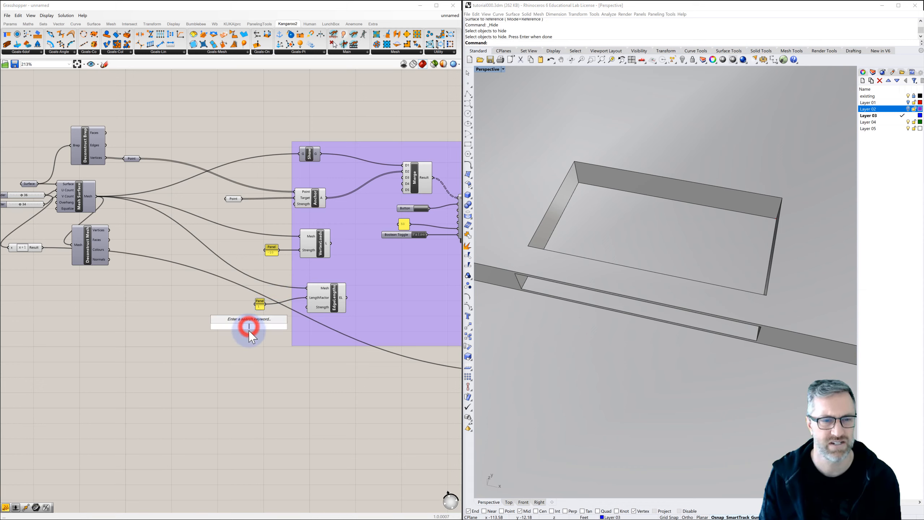
type("//1000")
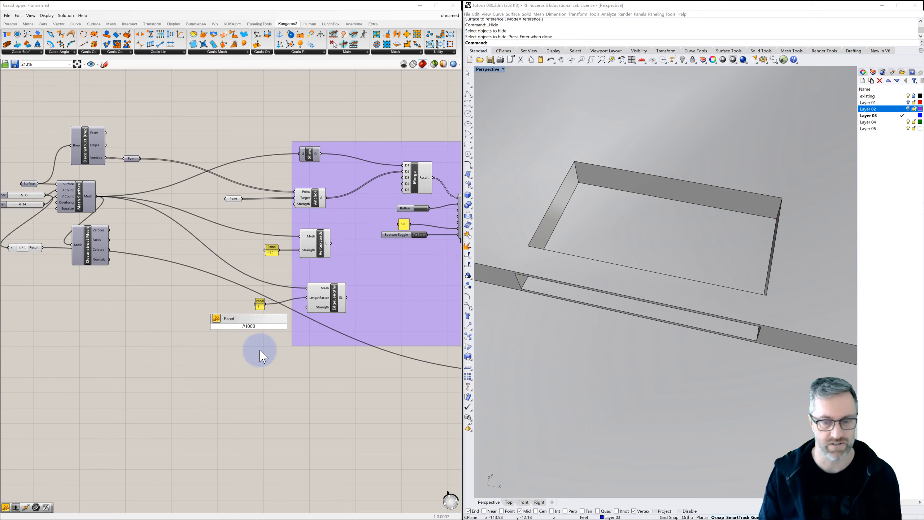
key("Return")
left_click_drag(257, 326, 307, 308)
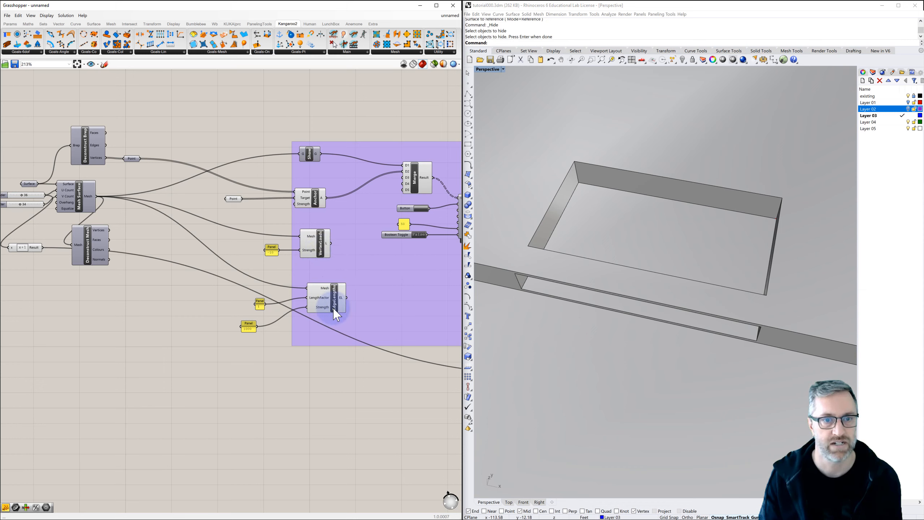
Connect the VertexLoads and EdgeLengths outputs to D3 and D4 of Merge, and switch the solver's Boolean Toggle to True.
left_click_drag(331, 243, 405, 177)
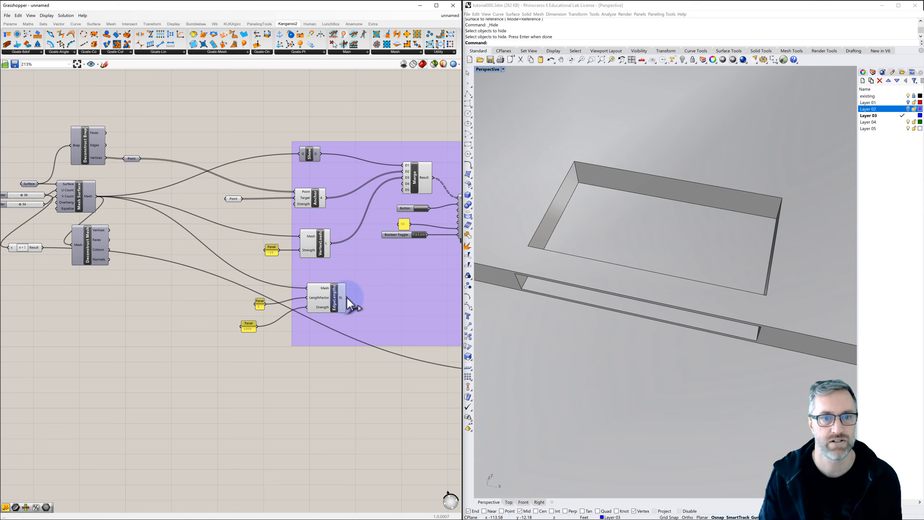
left_click_drag(347, 298, 405, 187)
left_click(420, 235)
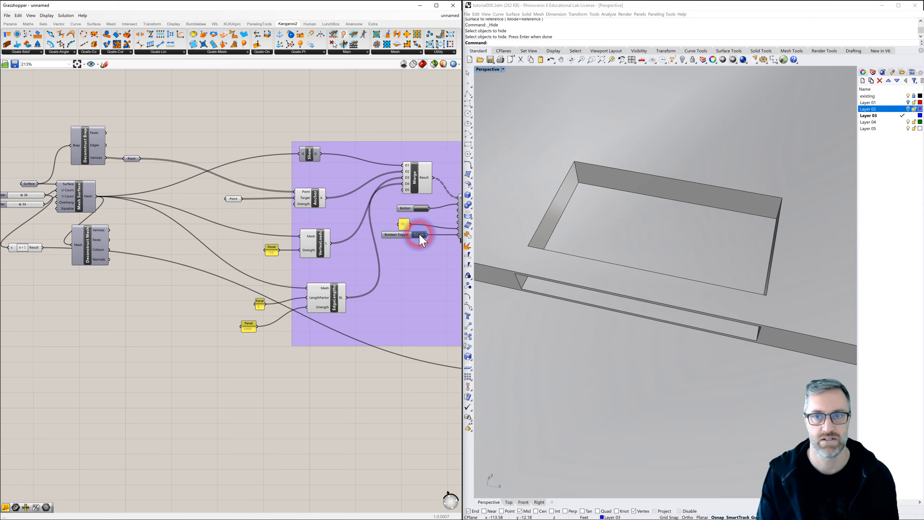
Turn on the BouncySolver preview and reset the simulation, checking the mesh from a low side view.
right_click_drag(420, 254, 319, 243)
left_click(361, 220)
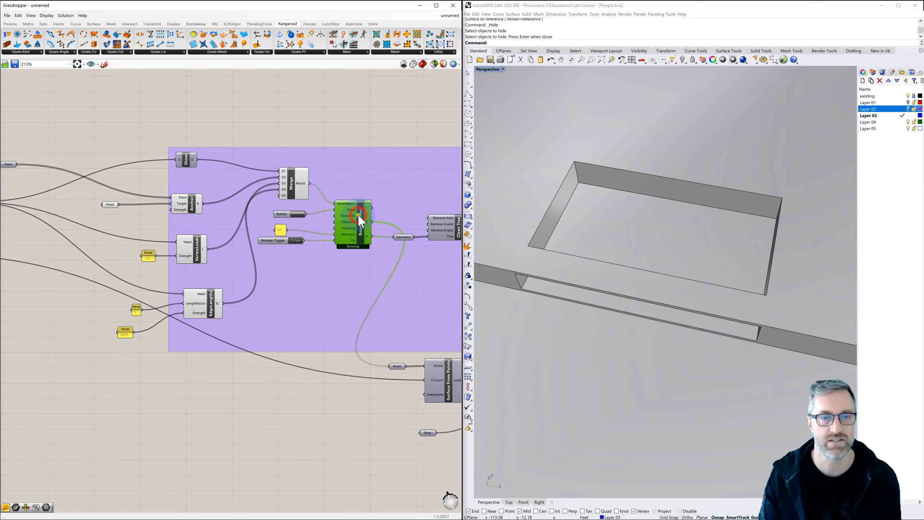
right_click(360, 215)
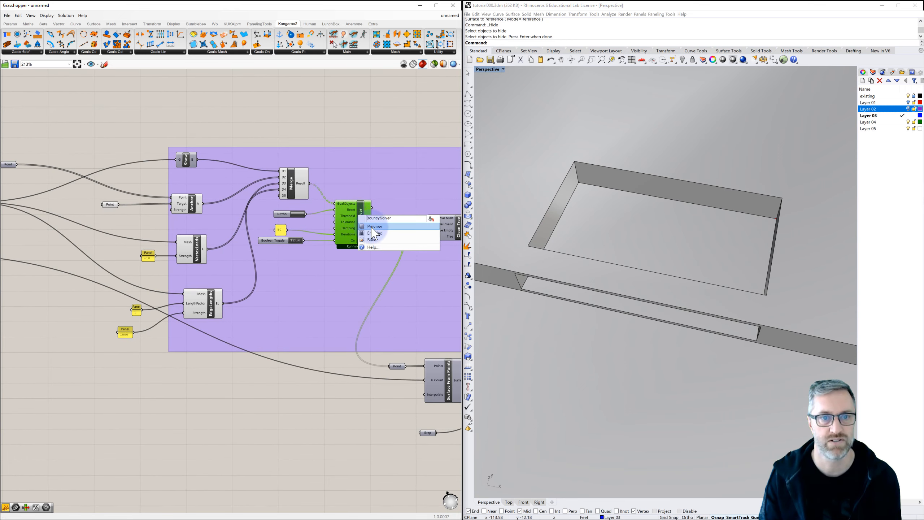
left_click(372, 226)
left_click(301, 214)
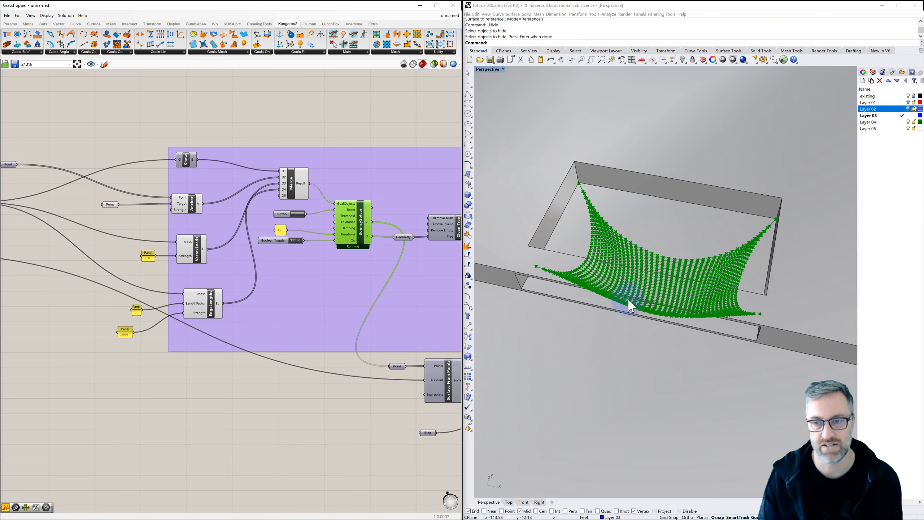
right_click_drag(645, 307, 645, 270)
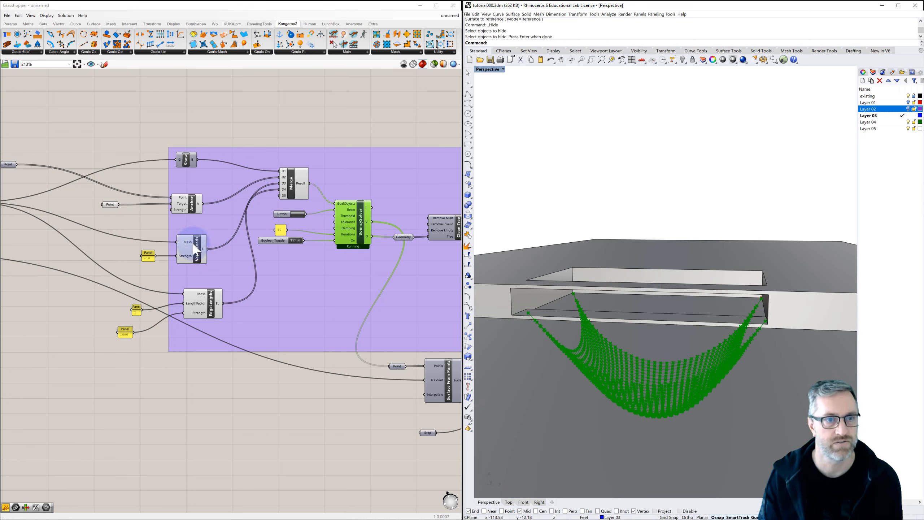
Set the VertexLoads Strength panel to 2.
left_click(149, 259)
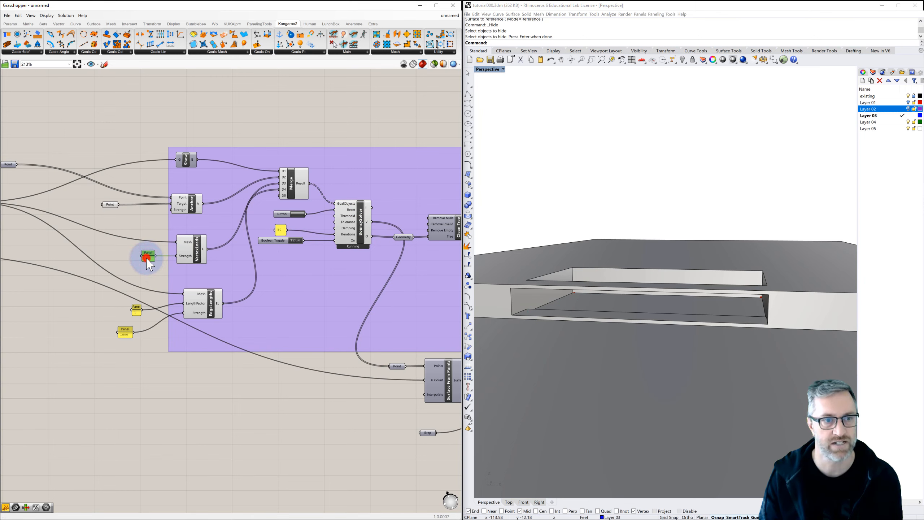
double_click(147, 258)
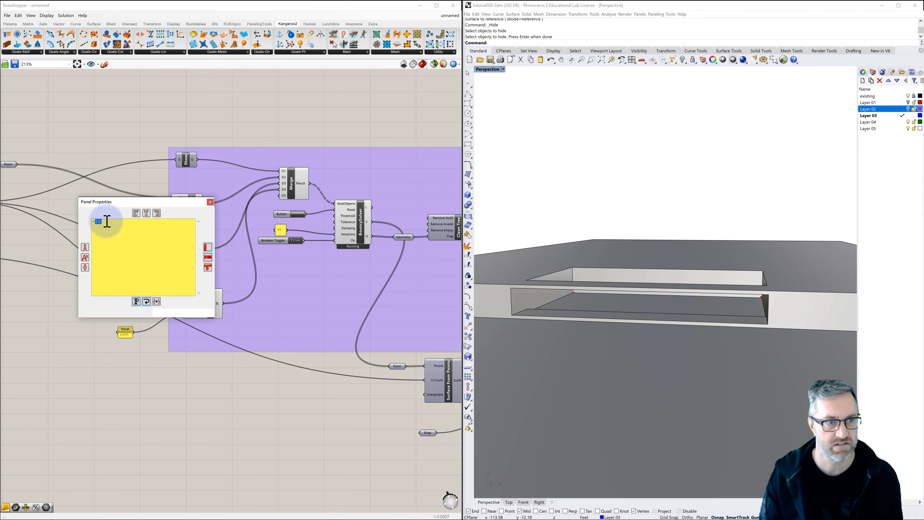
left_click_drag(105, 221, 89, 221)
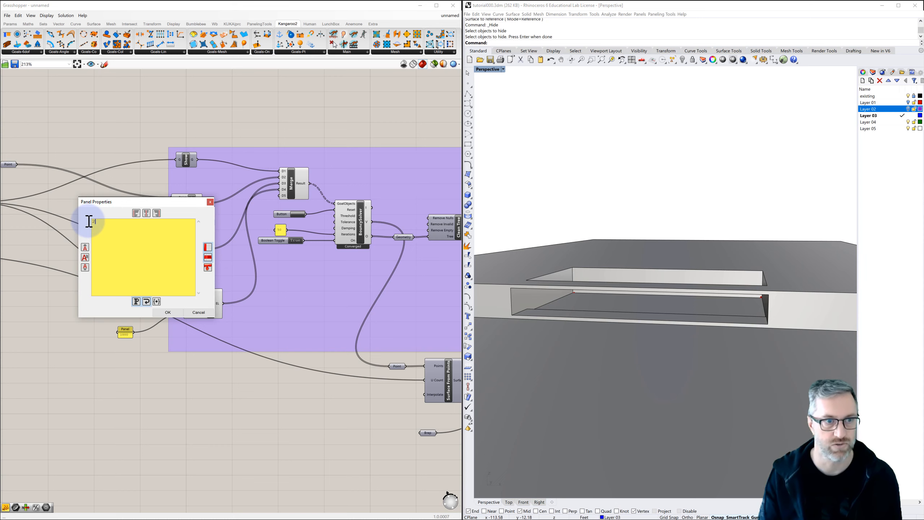
type("2")
left_click(166, 312)
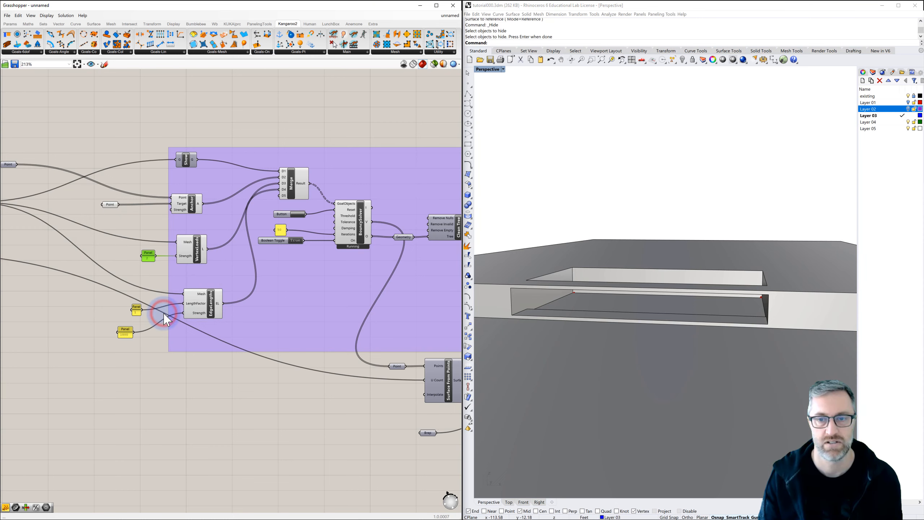
left_click(192, 299)
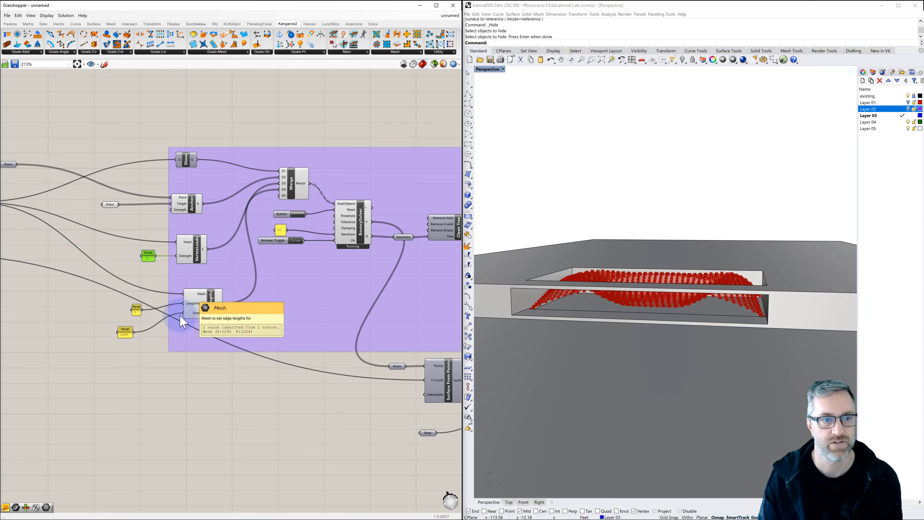
left_click(120, 316)
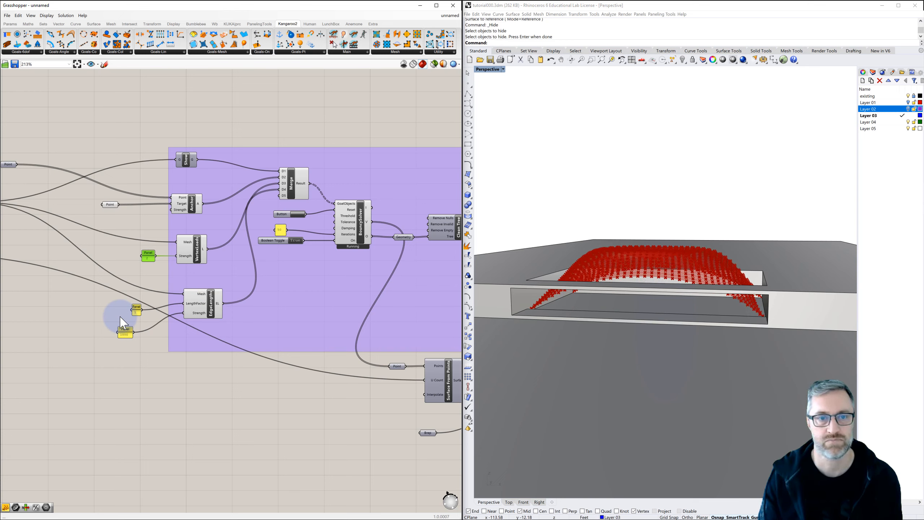
left_click(151, 311)
left_click(189, 307)
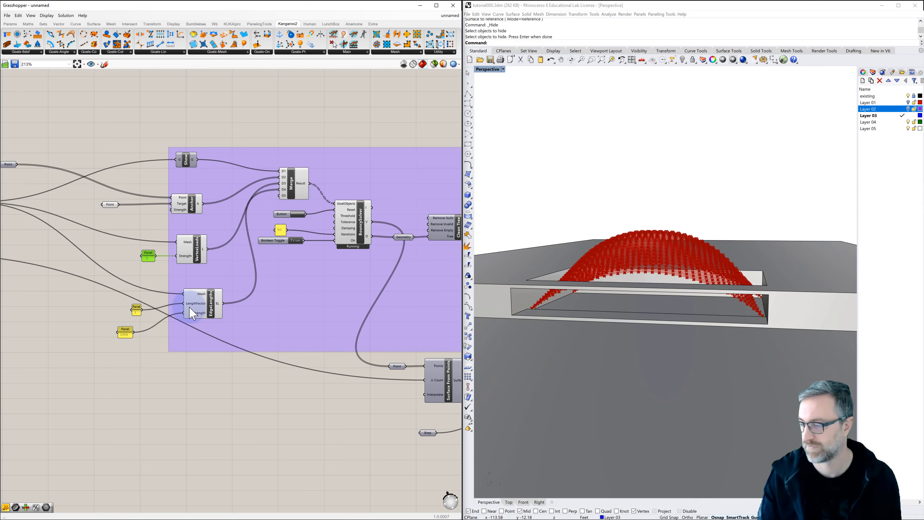
mouse_move(190, 308)
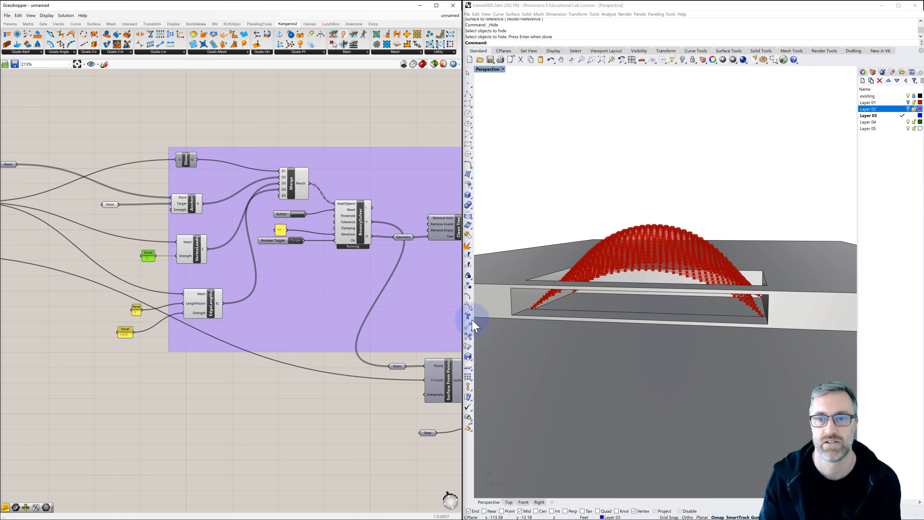
Set the LengthFactor panel of EdgeLengths to .5.
left_click(562, 274)
right_click_drag(576, 308, 567, 305)
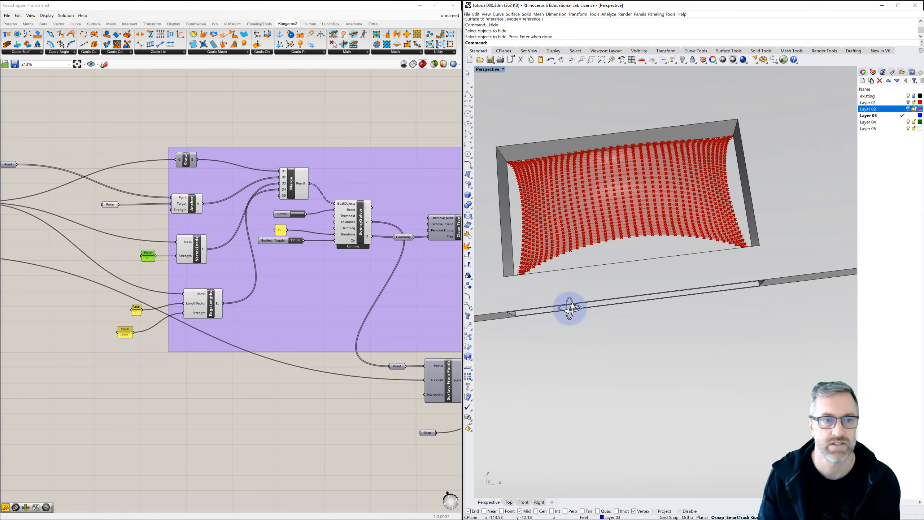
left_click(221, 322)
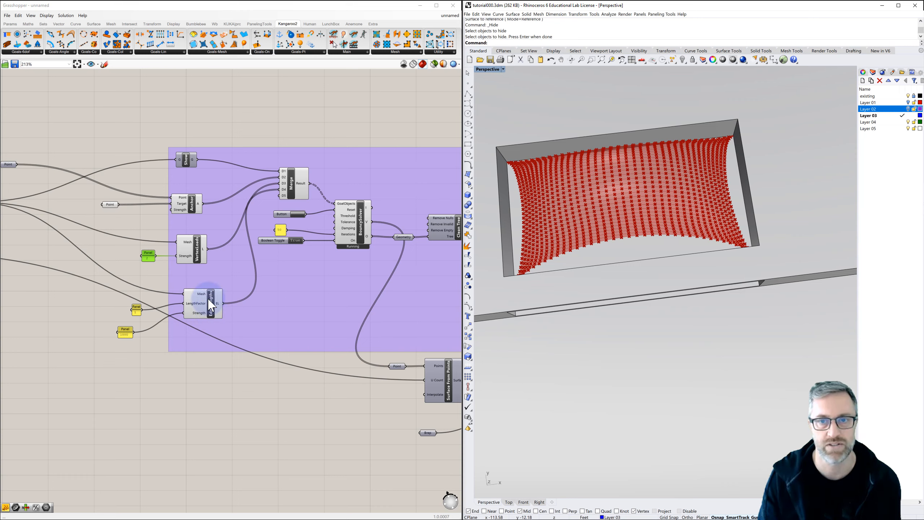
double_click(138, 312)
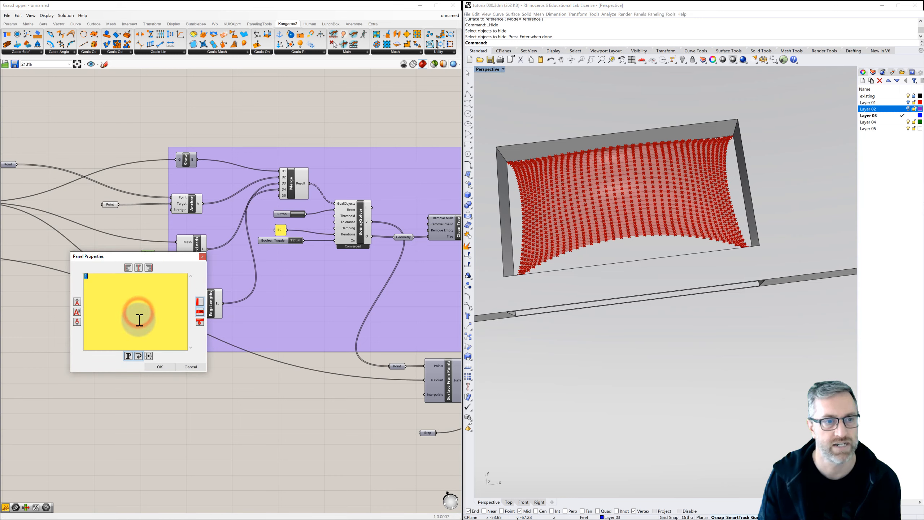
type(".5")
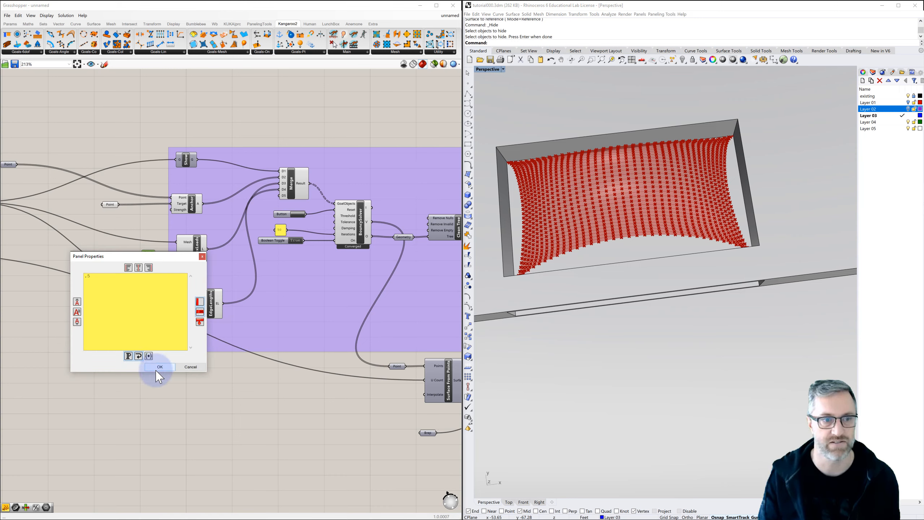
left_click(160, 367)
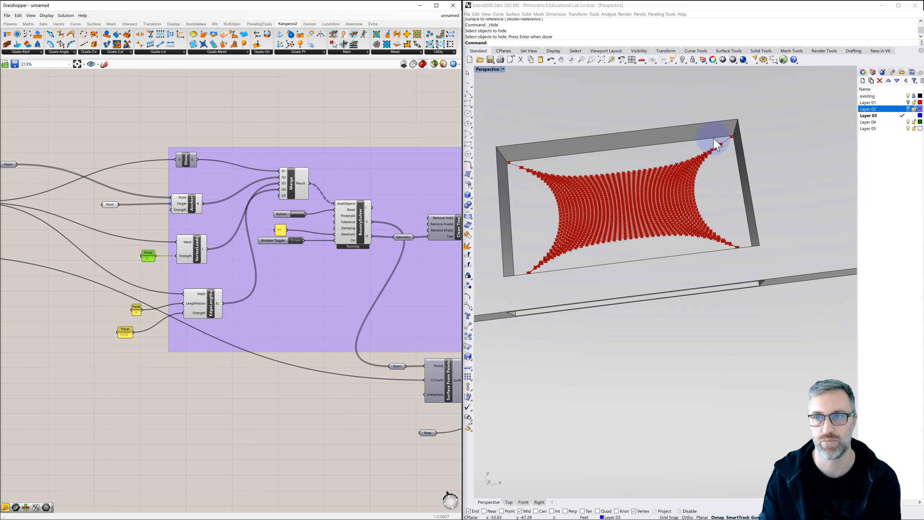
Set the LengthFactor panel of EdgeLengths to 5 and reset the simulation.
double_click(135, 313)
type("5")
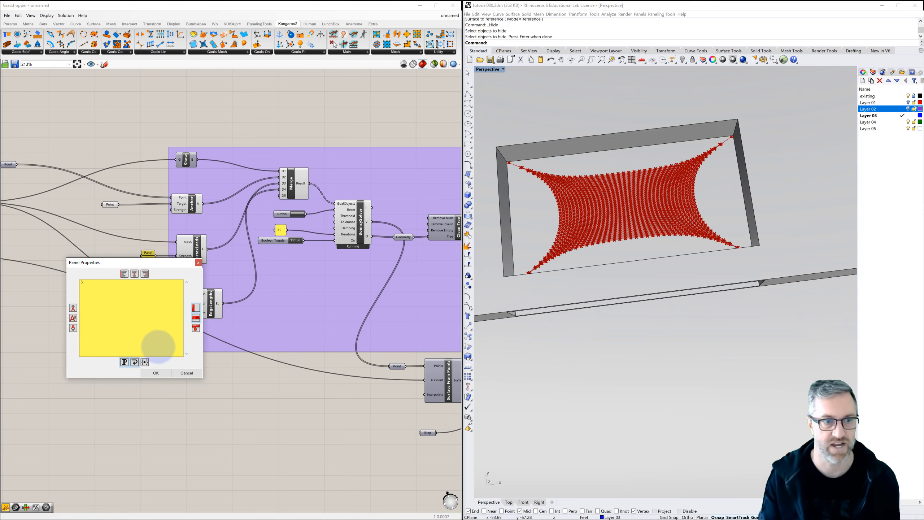
left_click(157, 373)
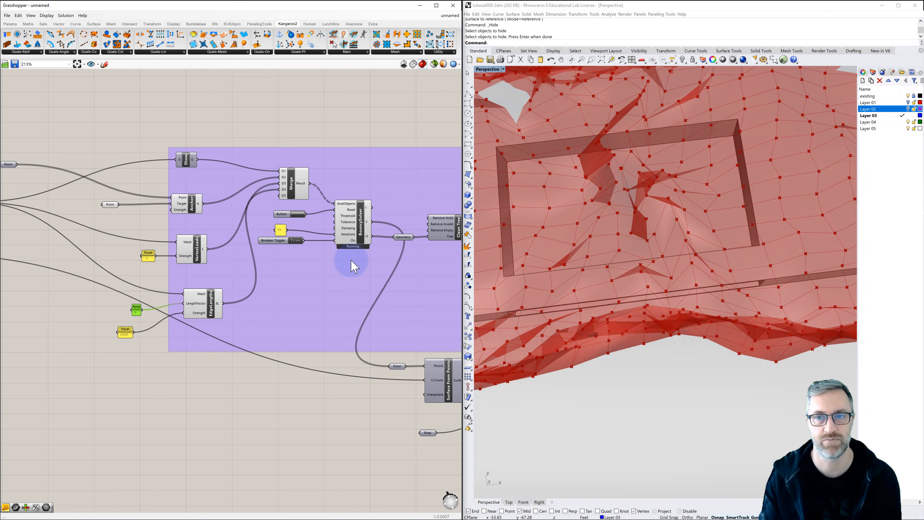
left_click(298, 214)
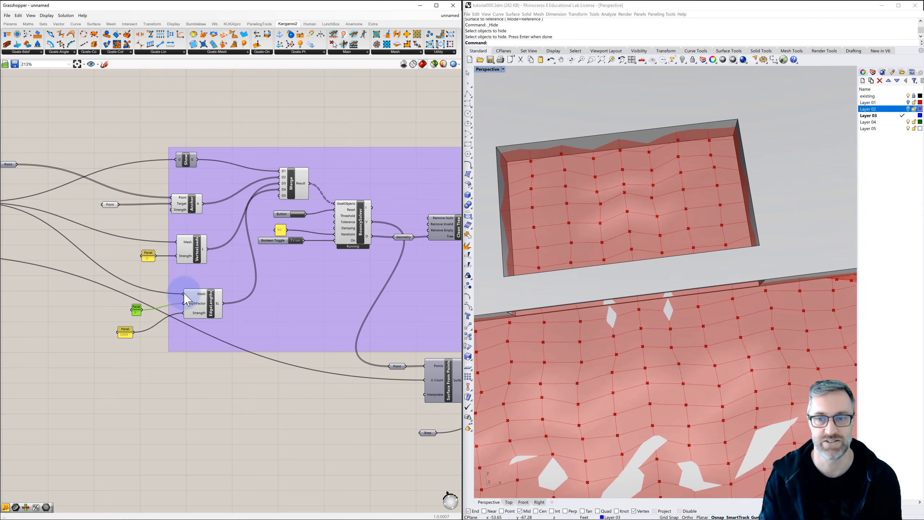
Set the LengthFactor panel of EdgeLengths to 2, reset the simulation and check the form from a low side view.
left_click(136, 313)
double_click(136, 312)
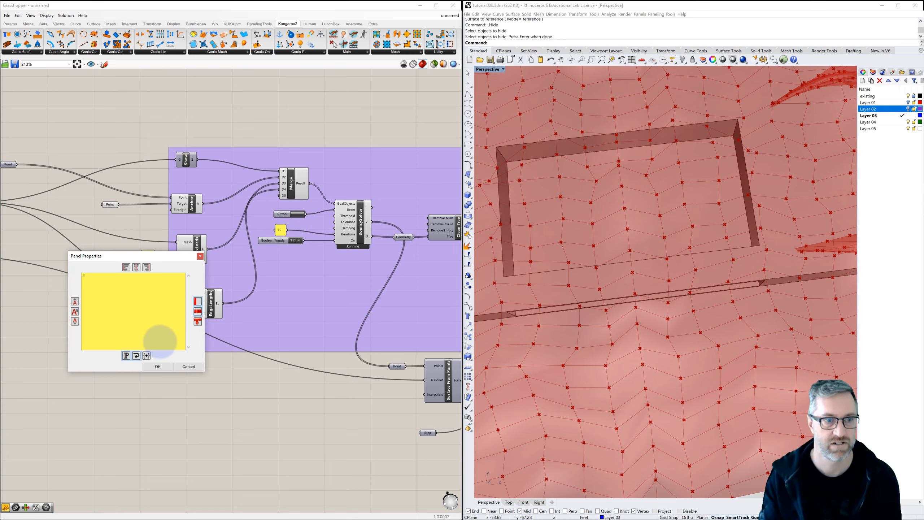
left_click(163, 367)
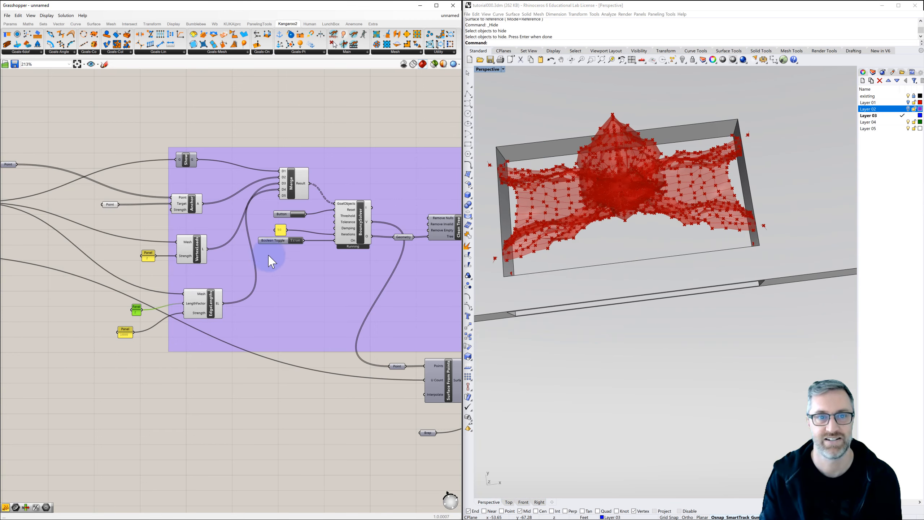
left_click(301, 216)
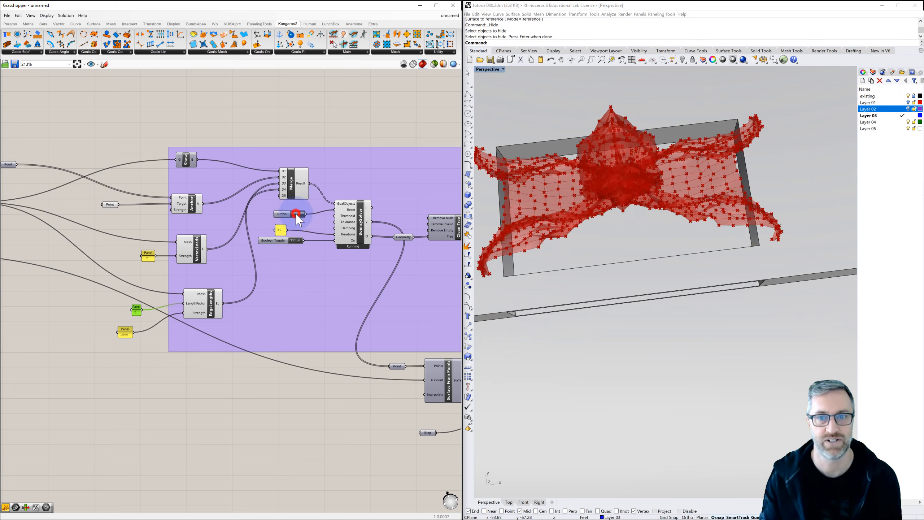
left_click(299, 217)
left_click(299, 217)
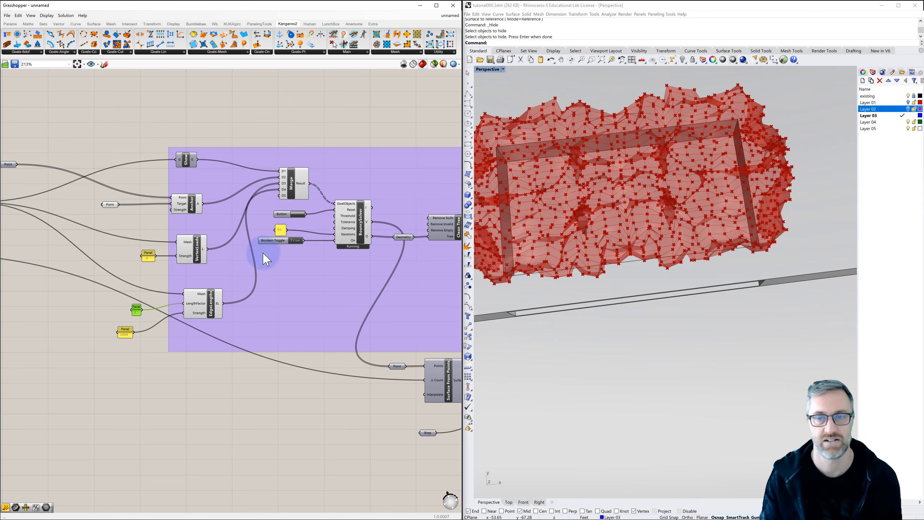
scroll(610, 291, "down", 3)
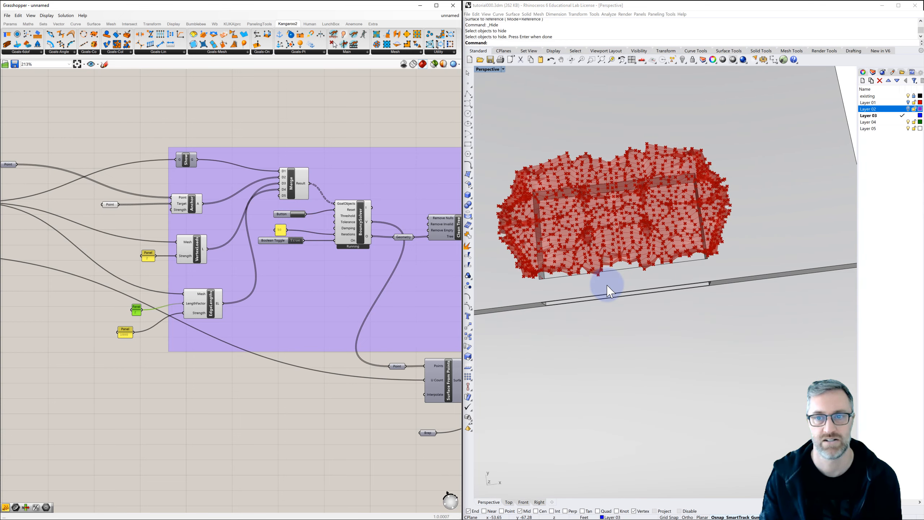
right_click_drag(599, 295, 601, 272)
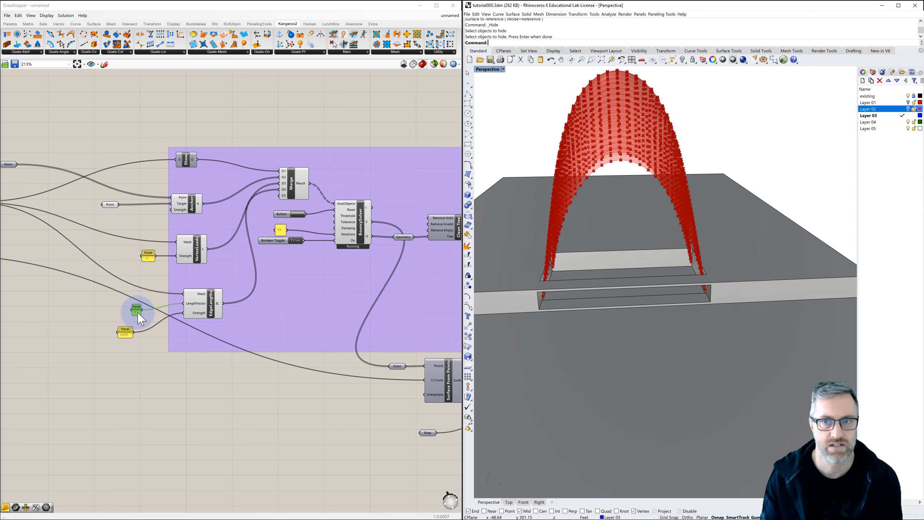
Set the Strength panel of EdgeLengths to 100.
left_click(128, 334)
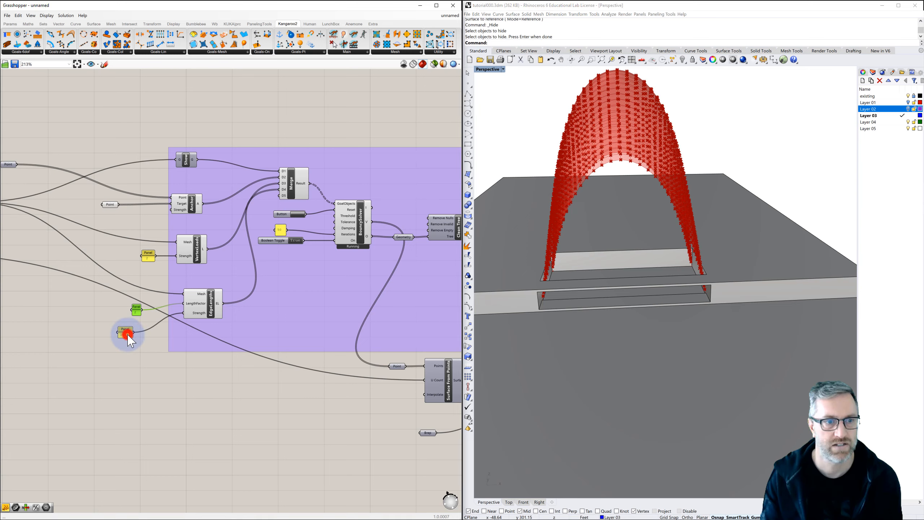
double_click(125, 335)
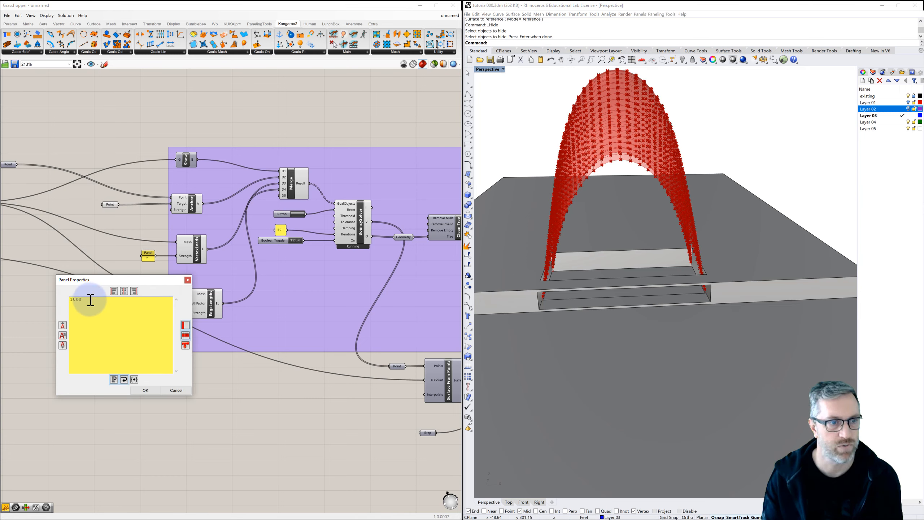
key("BackSpace")
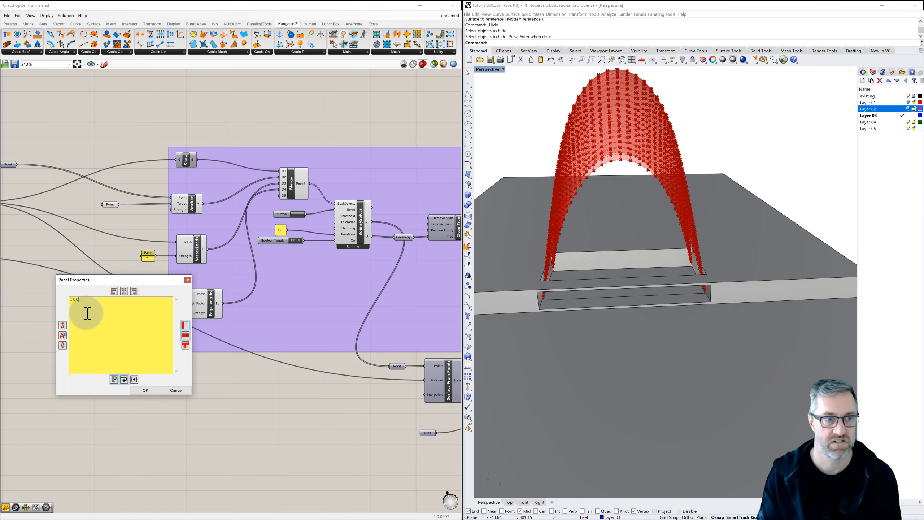
left_click(145, 391)
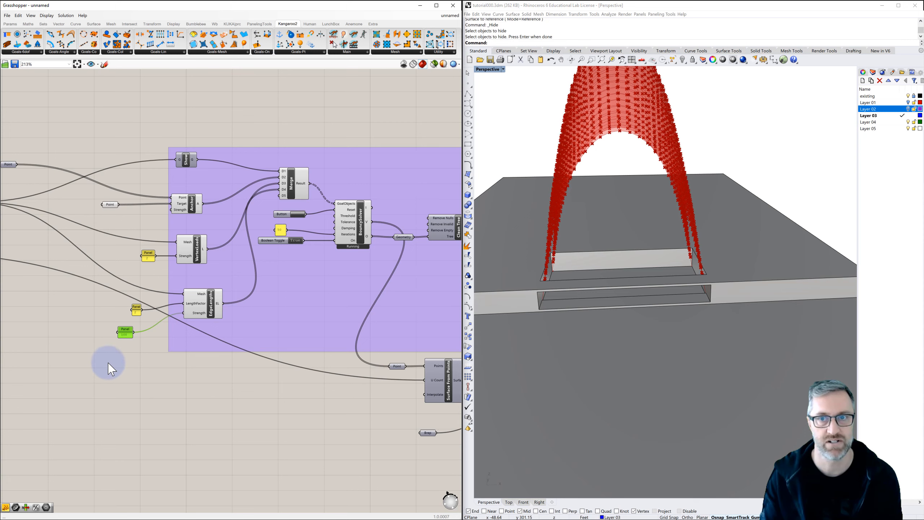
Set the Strength panel of EdgeLengths to 10000.
double_click(127, 338)
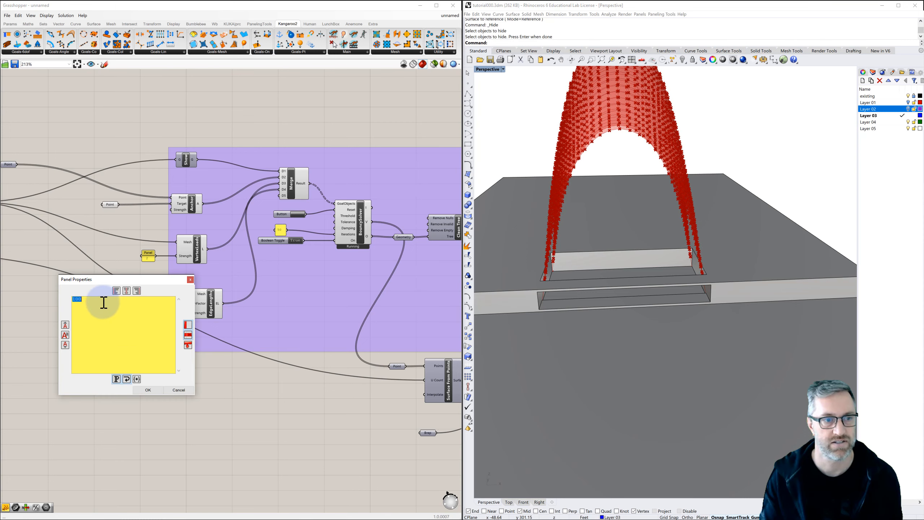
type("00")
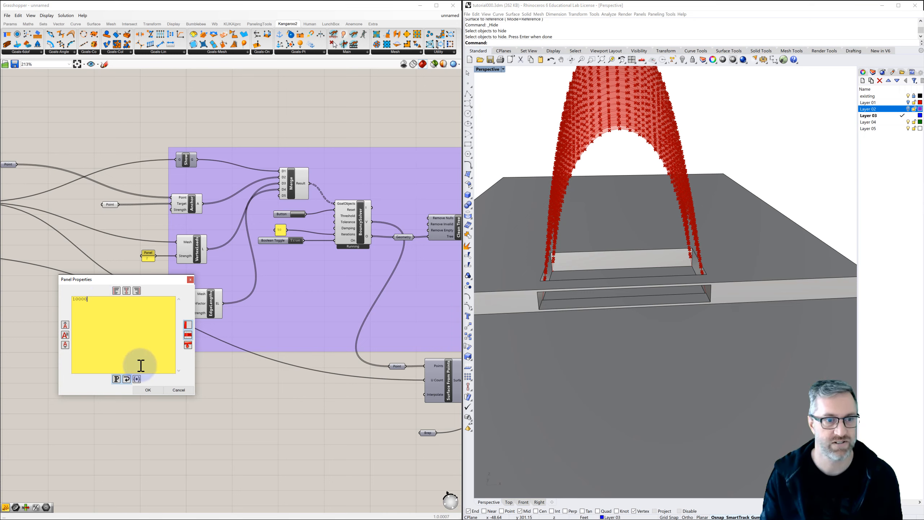
left_click(148, 390)
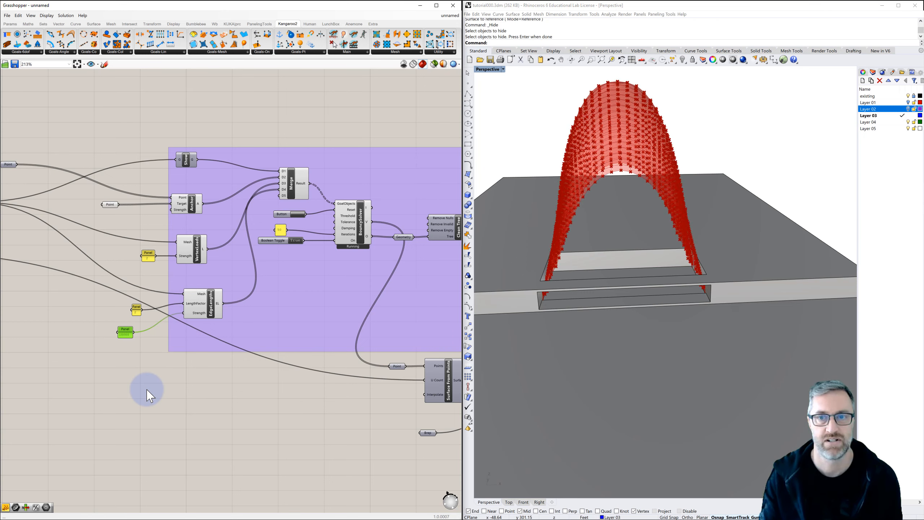
Set the LengthFactor panel of EdgeLengths to 1.1 and reset the simulation.
left_click(137, 313)
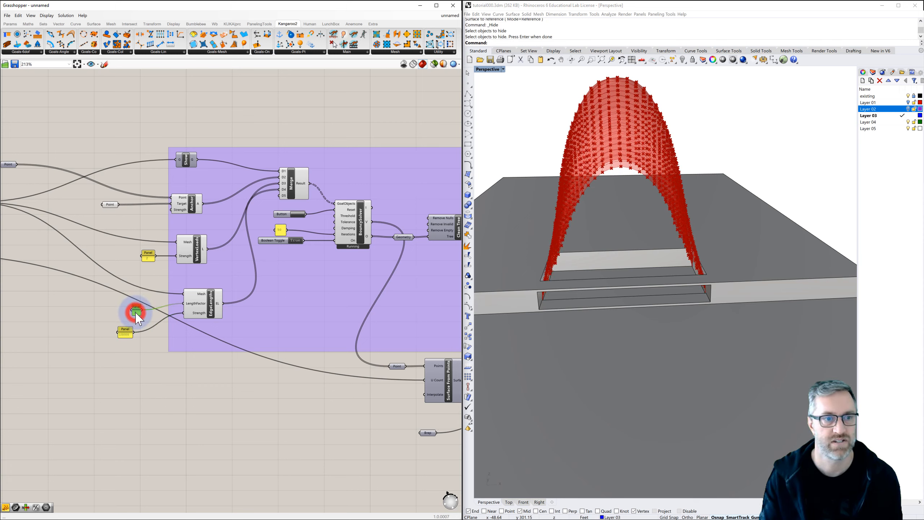
double_click(136, 314)
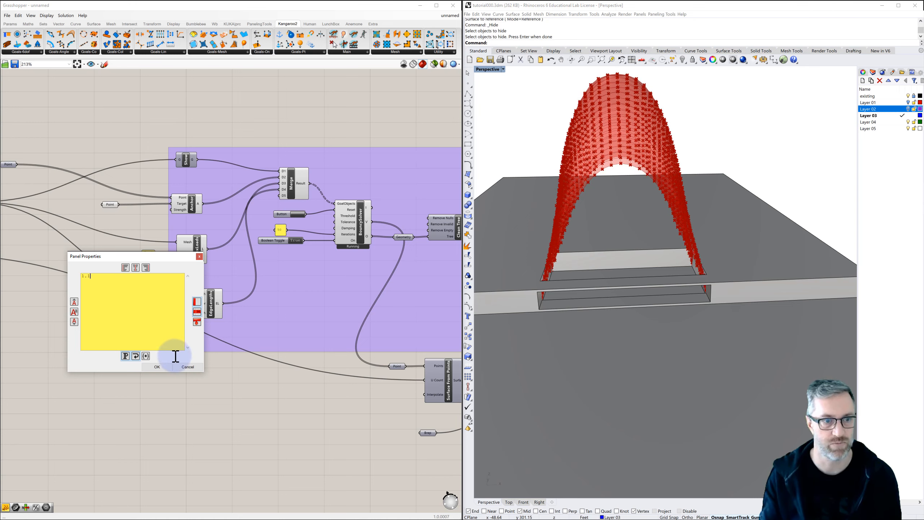
left_click(158, 366)
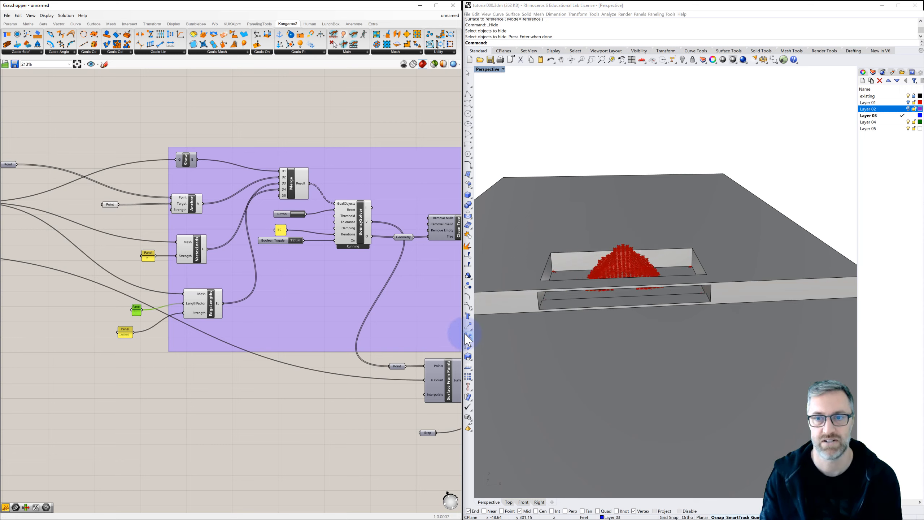
left_click(299, 215)
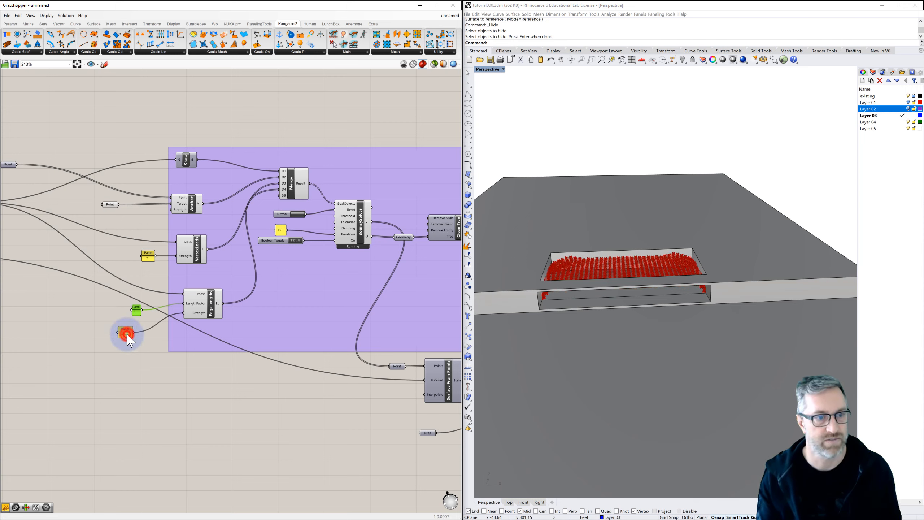
Set the Strength panel of EdgeLengths to 1000 and check the arched mesh from a raised view.
double_click(126, 335)
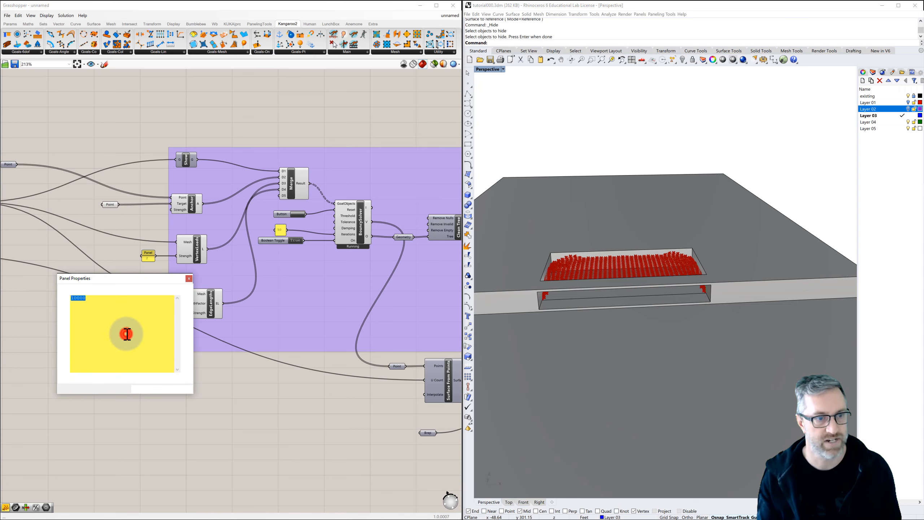
left_click(90, 298)
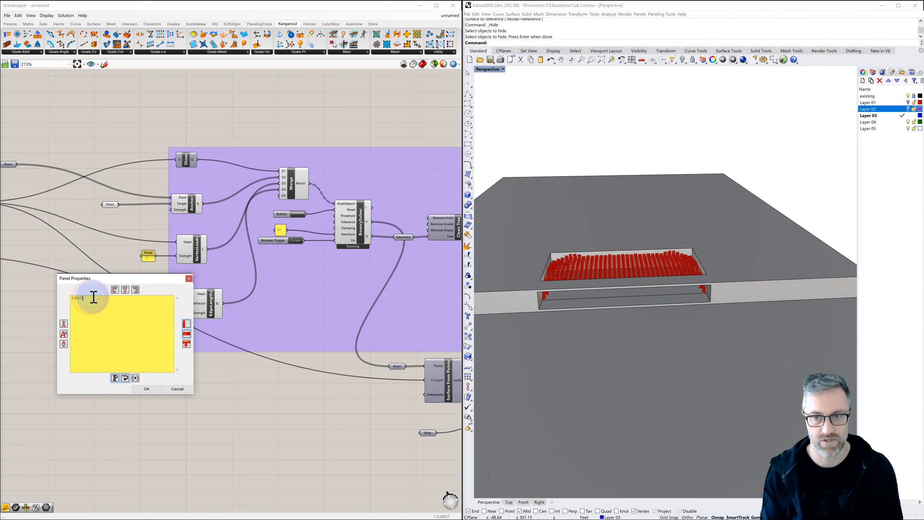
left_click(147, 389)
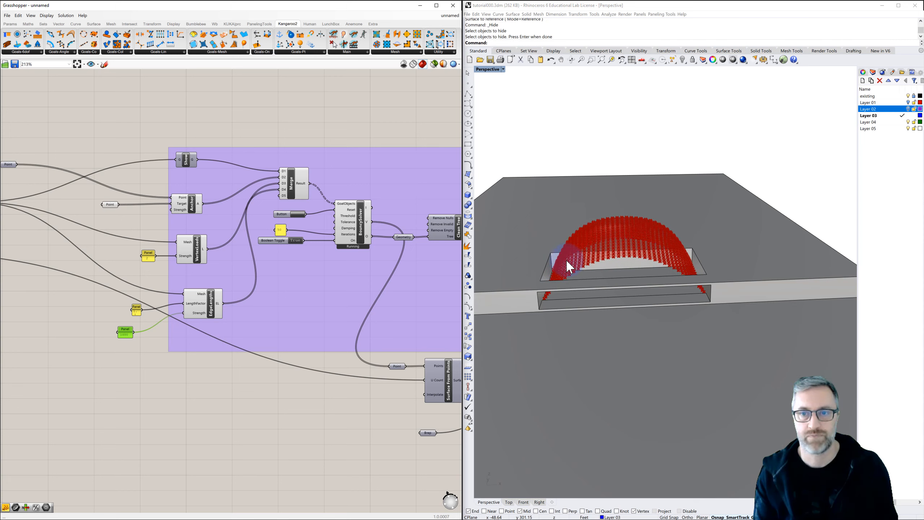
left_click(542, 261)
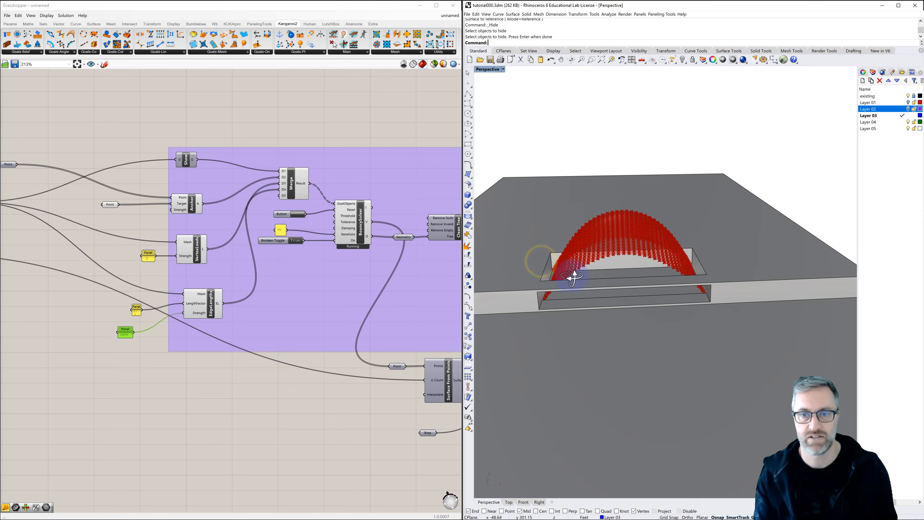
right_click_drag(572, 276, 530, 275)
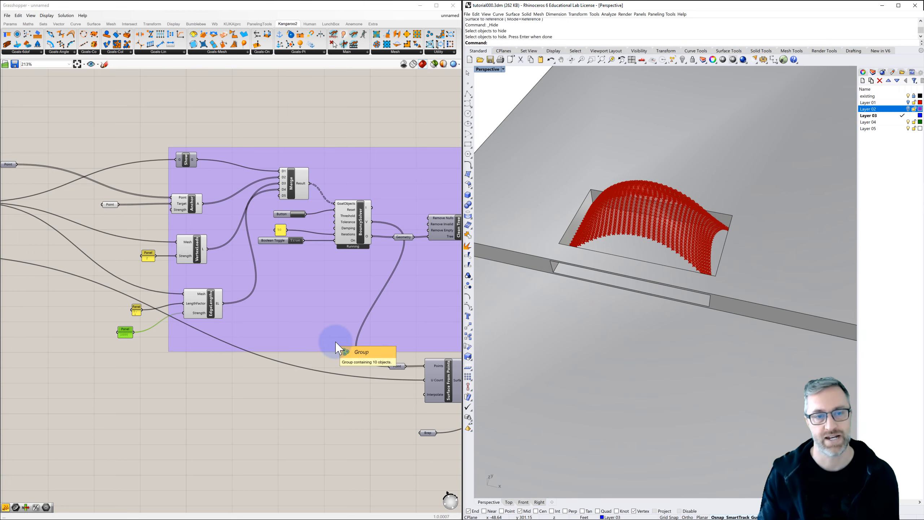
Select the Point parameter feeding the Anchor target and raise one of its points to a back corner of the opening.
right_click_drag(204, 281, 258, 255)
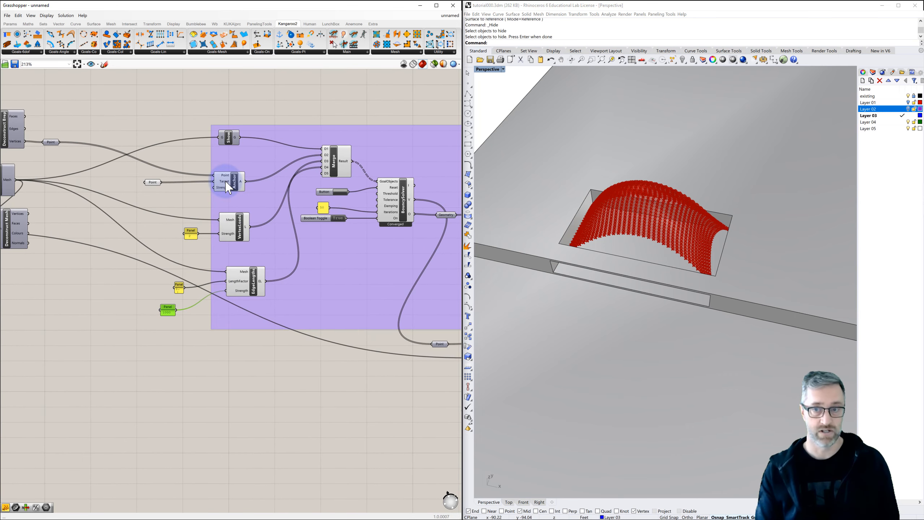
left_click(156, 184)
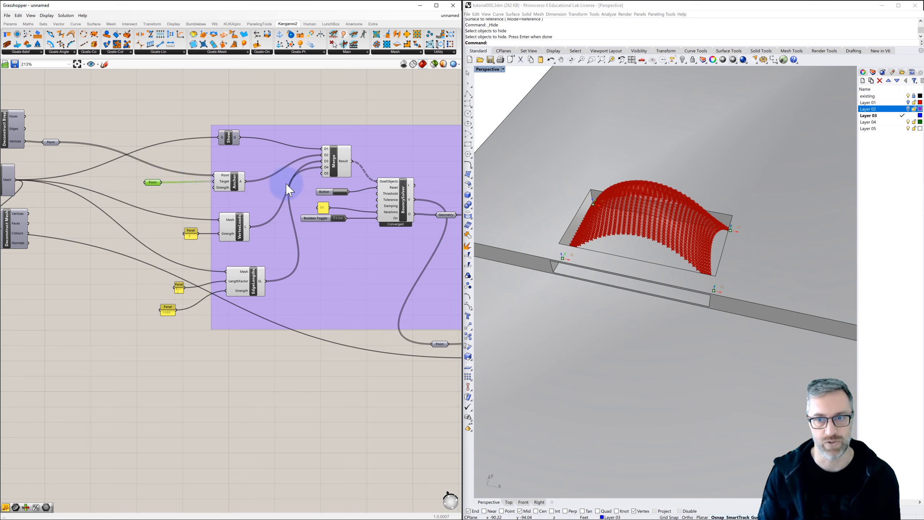
scroll(701, 290, "up", 6)
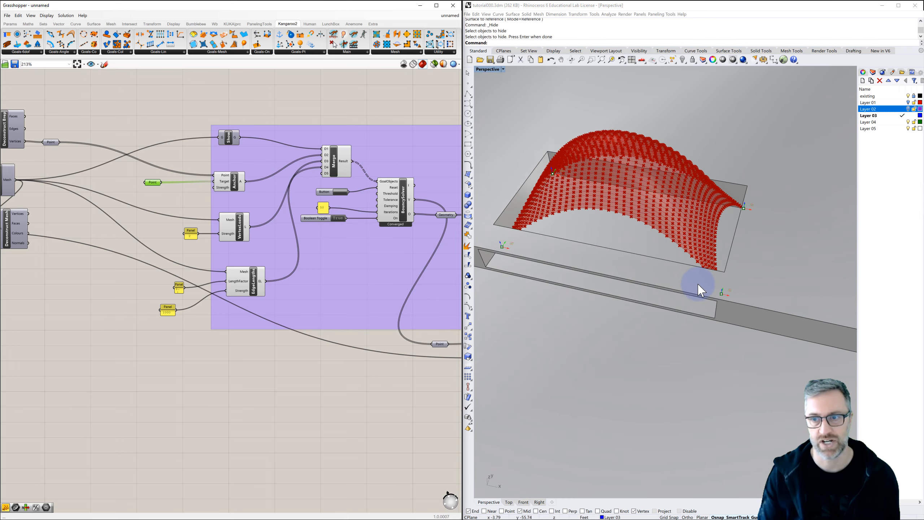
right_click_drag(702, 293, 665, 274)
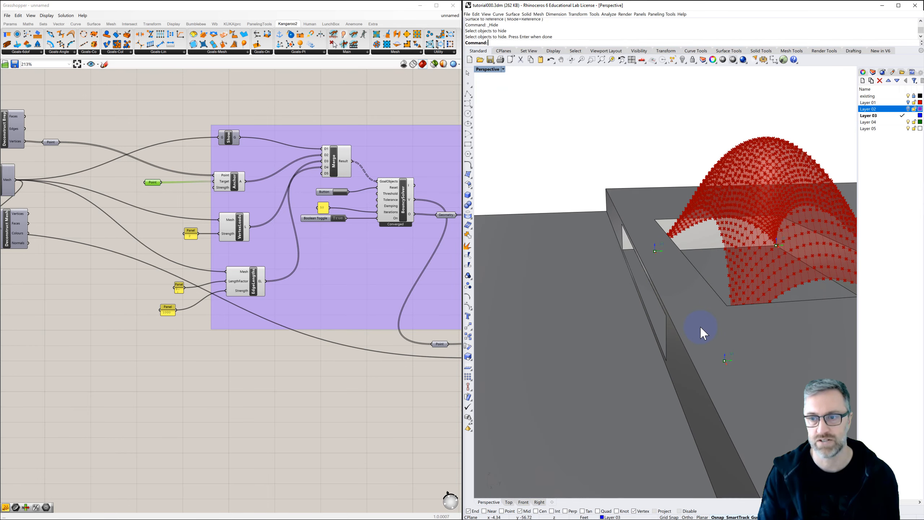
right_click_drag(711, 324, 660, 331)
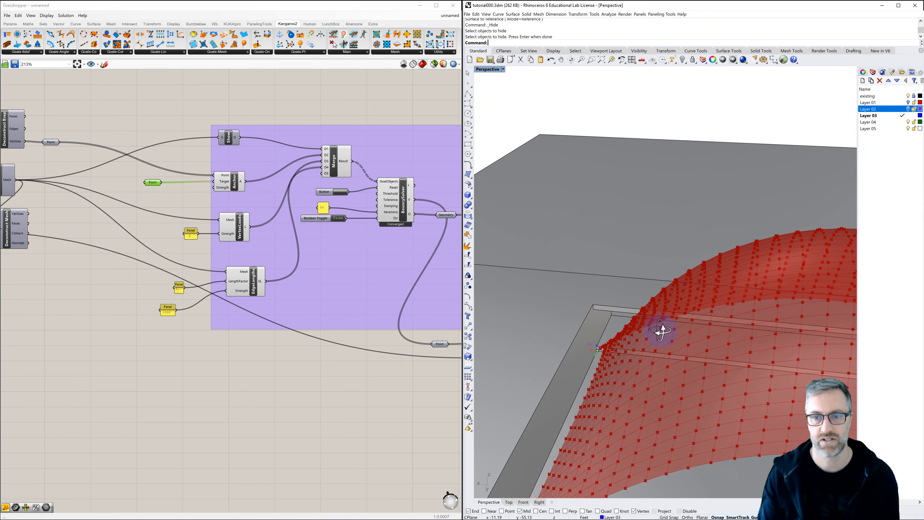
left_click_drag(597, 345, 598, 309)
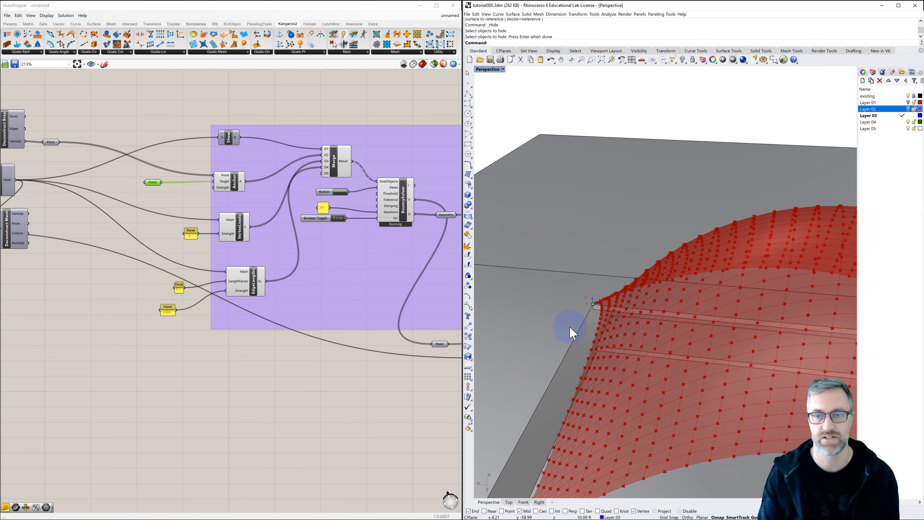
Move the adjacent Anchor target point onto the front corner of the same short side of the opening, and deselect the Point parameter.
right_click_drag(570, 327, 657, 340)
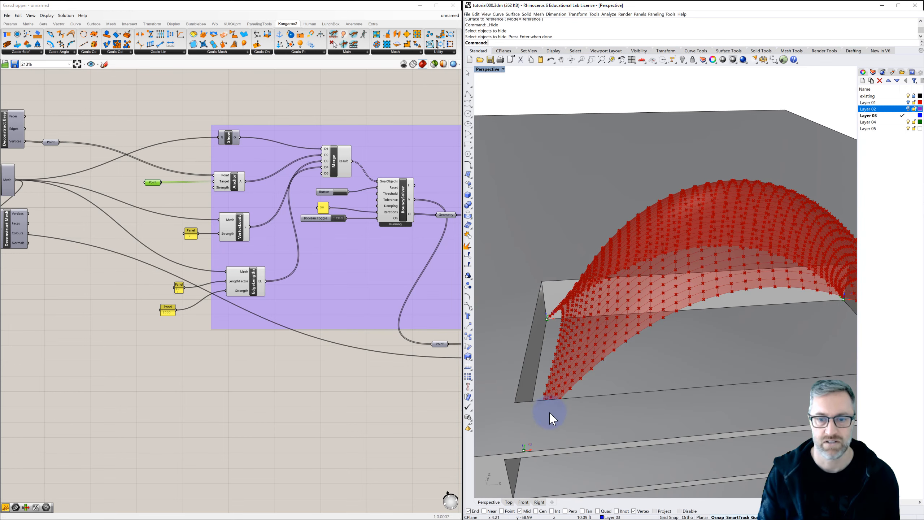
left_click_drag(522, 444, 515, 404)
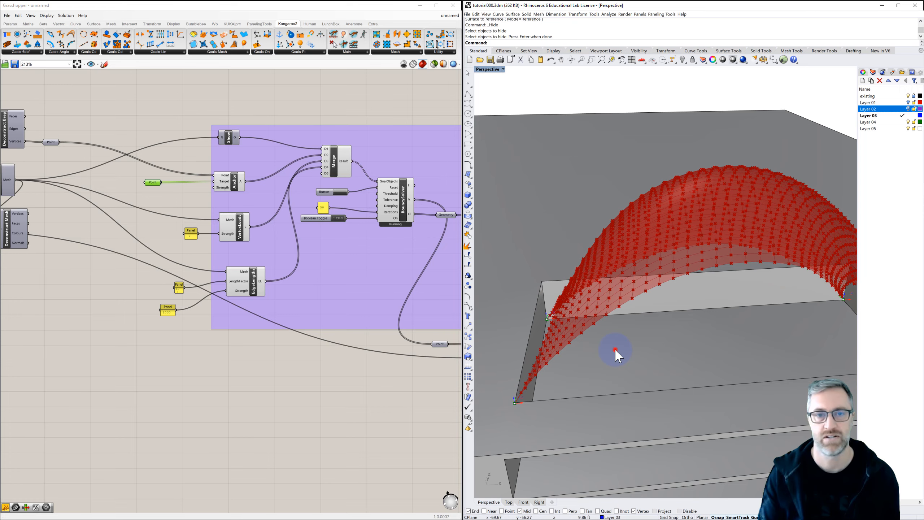
left_click_drag(618, 356, 613, 351)
left_click(340, 399)
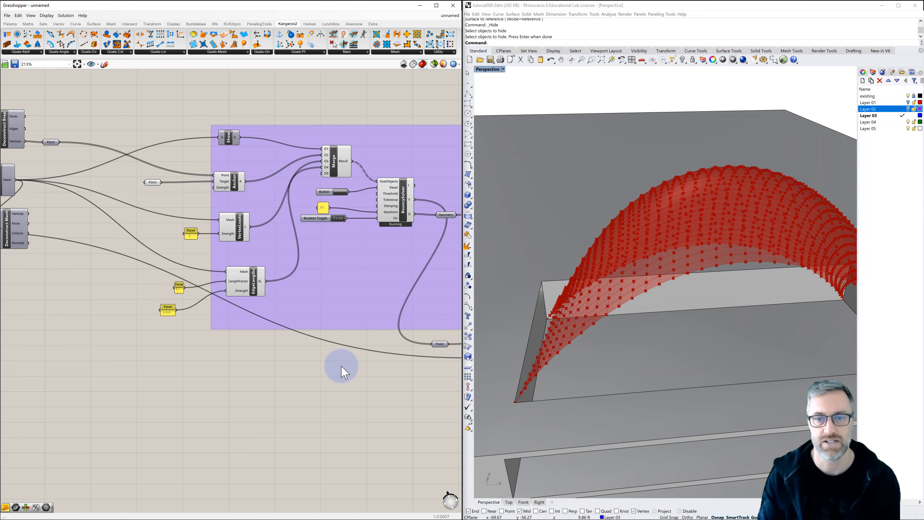
Examine the arched mesh over the rectangular opening from several angles and review its Grasshopper definition.
scroll(342, 369, "down", 3)
left_click(589, 375)
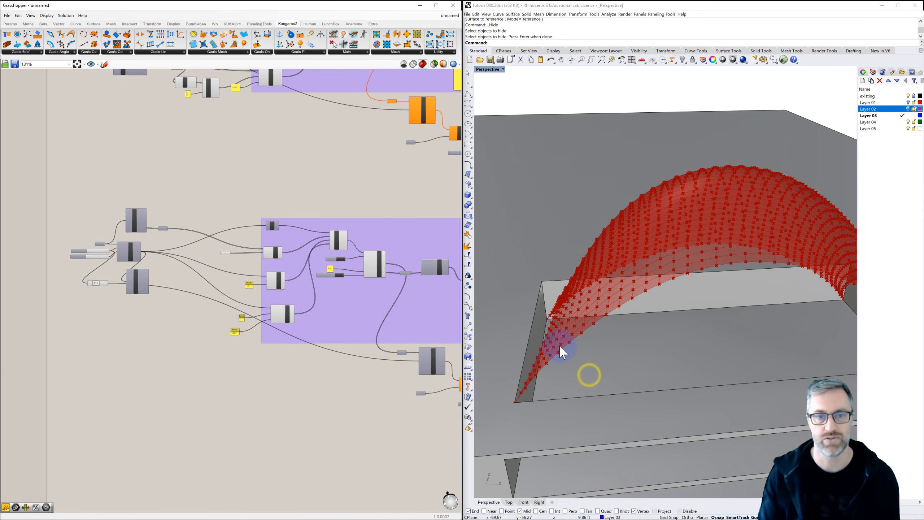
scroll(582, 326, "down", 3)
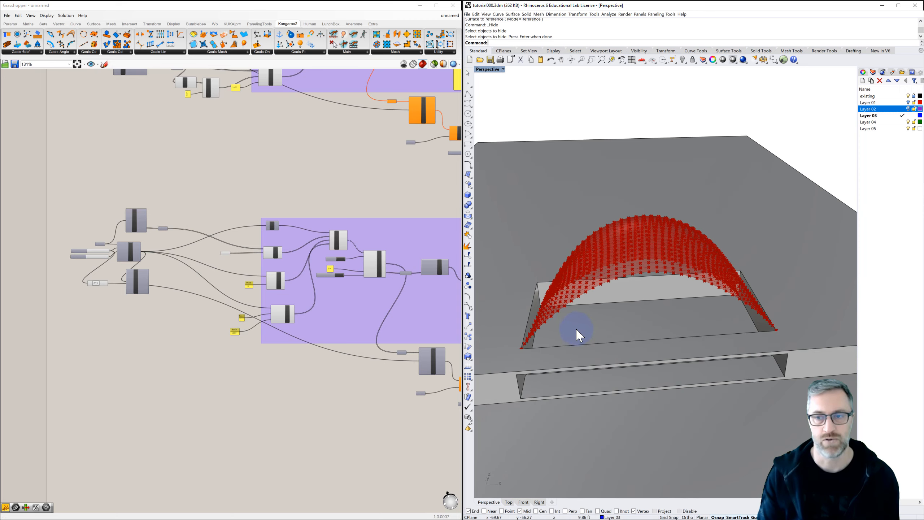
right_click_drag(579, 335, 605, 348)
right_click_drag(619, 350, 563, 350)
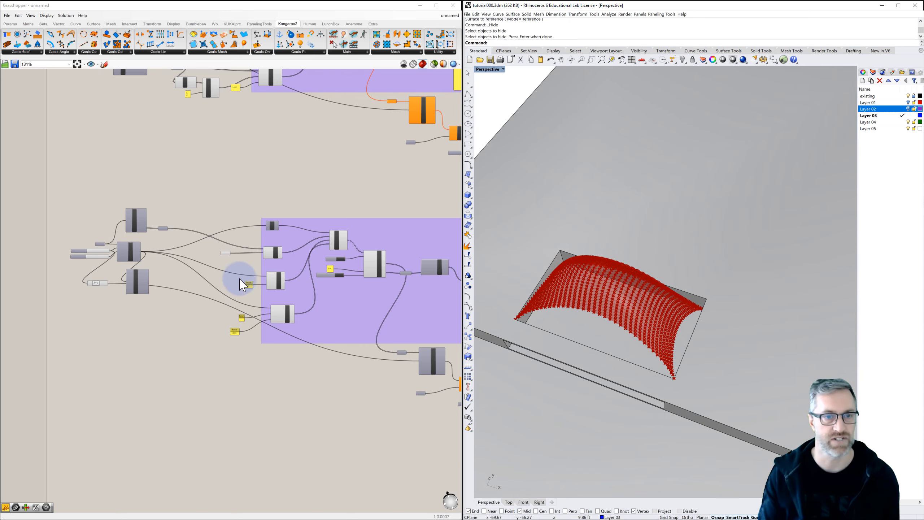
scroll(238, 280, "up", 3)
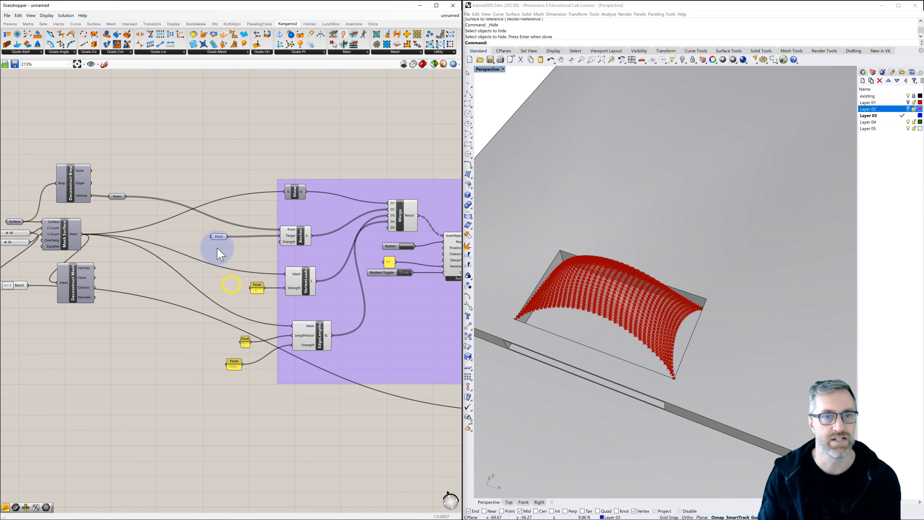
Place a second Kangaroo Anchor goal below the EdgeLengths goal, just outside the purple group.
scroll(215, 244, "up", 2)
right_click_drag(212, 210, 210, 201)
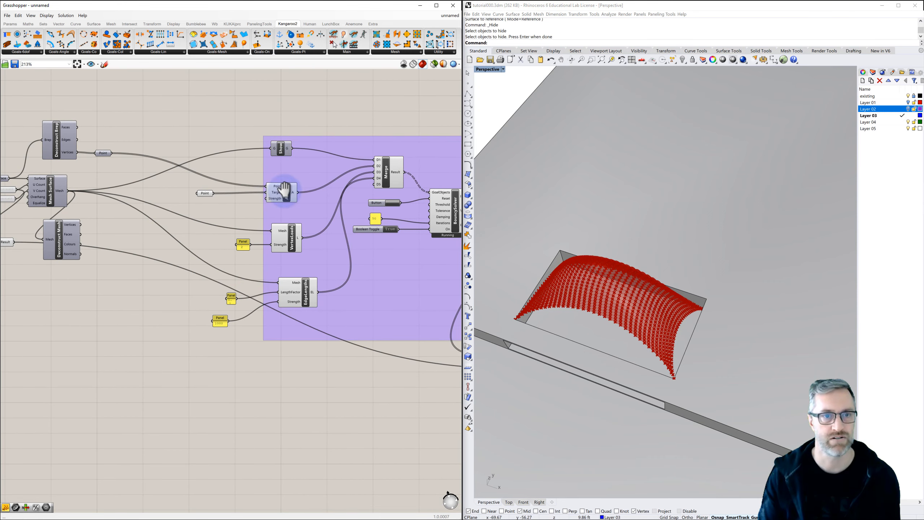
right_click_drag(287, 194, 281, 194)
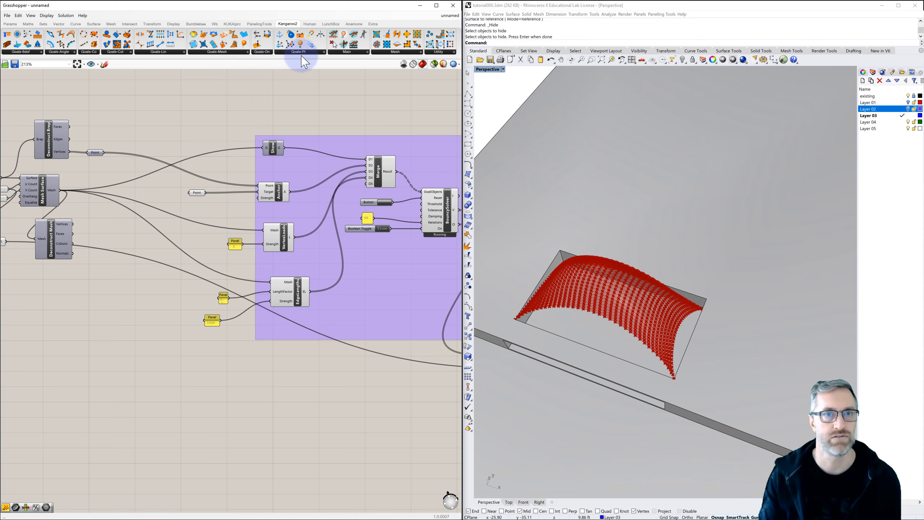
left_click(343, 51)
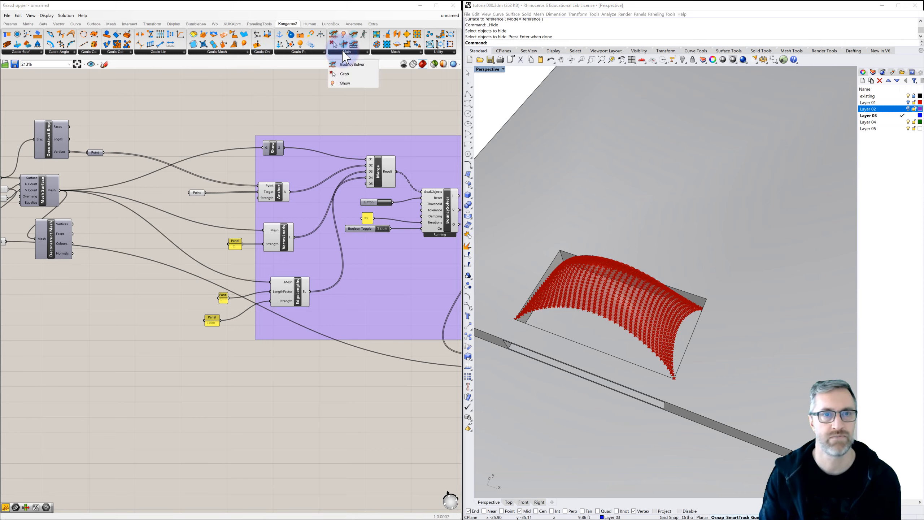
left_click(306, 52)
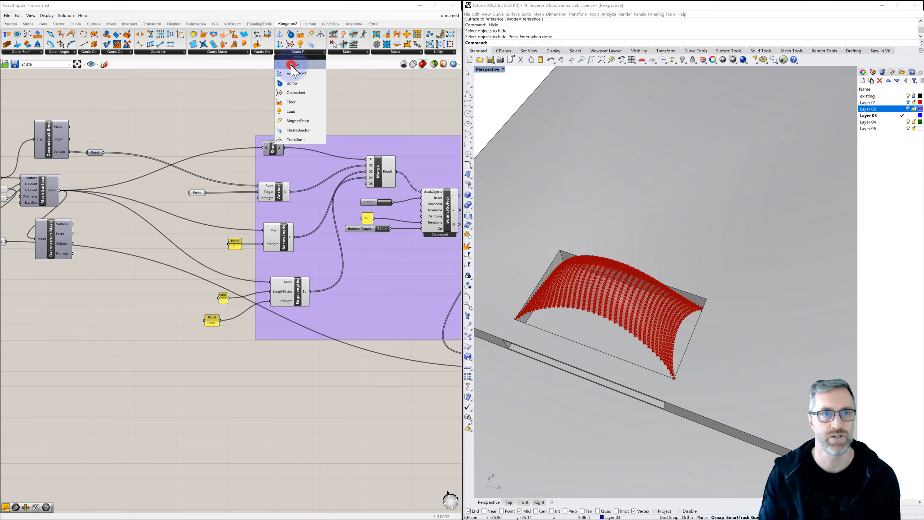
left_click_drag(292, 67, 293, 335)
left_click_drag(282, 369, 283, 369)
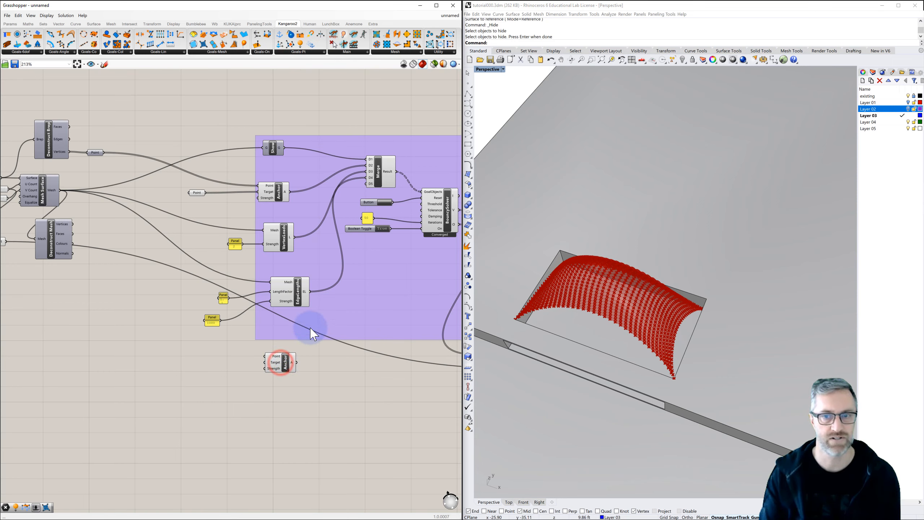
Switch the solver's Boolean Toggle to False and connect the new Anchor's output to the Merge component's D5 input.
left_click(382, 229)
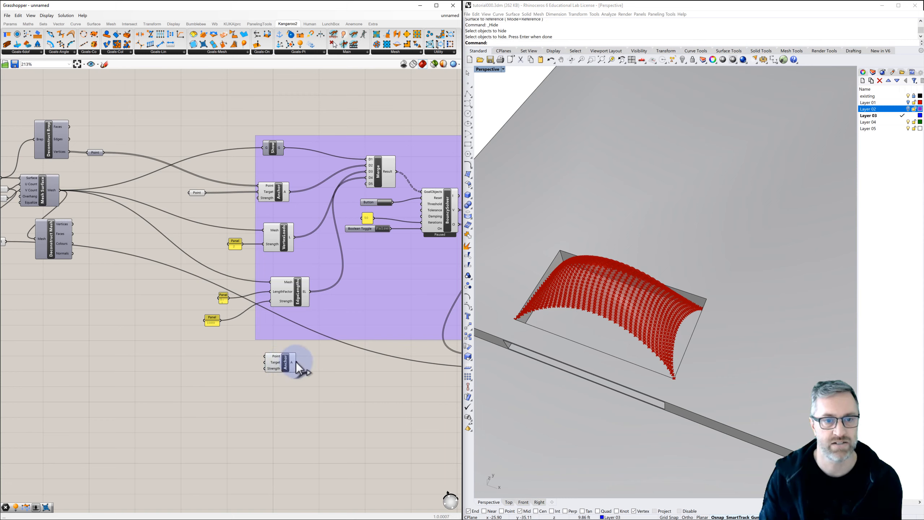
left_click_drag(296, 362, 367, 184)
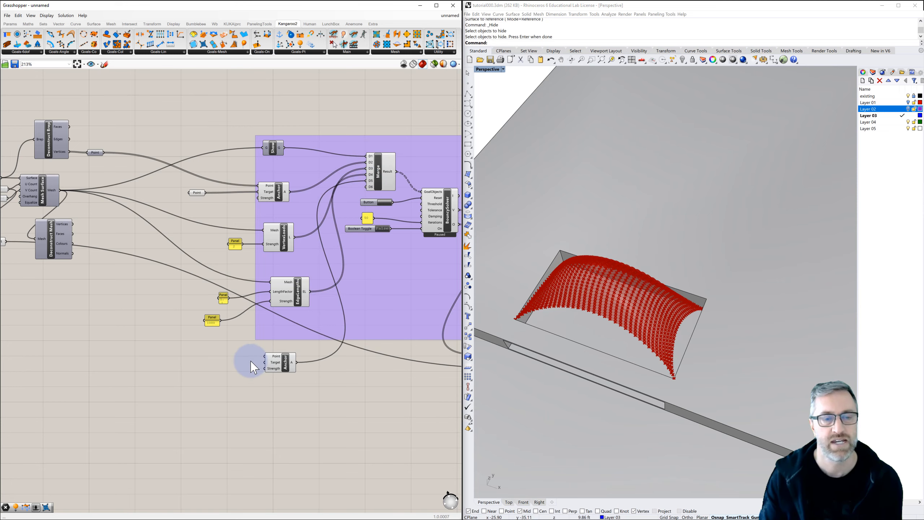
Bake the flat mesh from the Mesh Surface component into Rhino with the default attributes.
right_click_drag(230, 365, 266, 359)
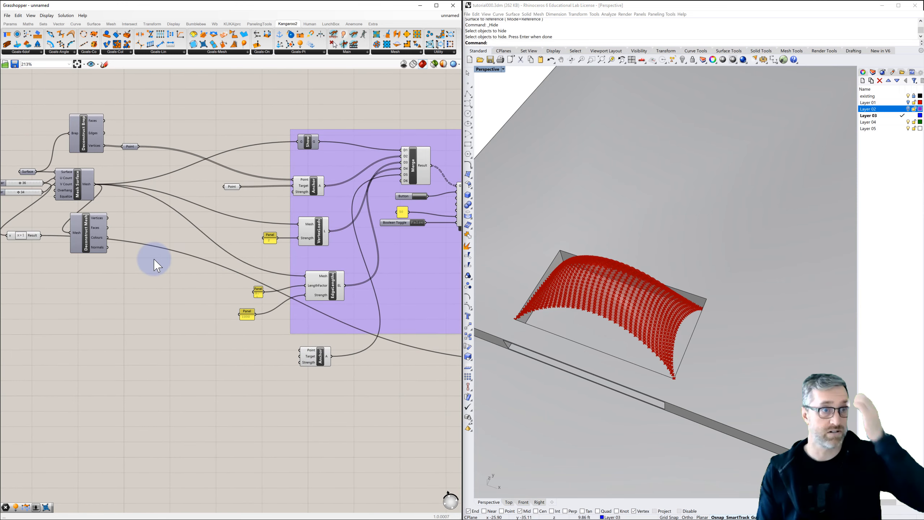
right_click_drag(155, 260, 181, 257)
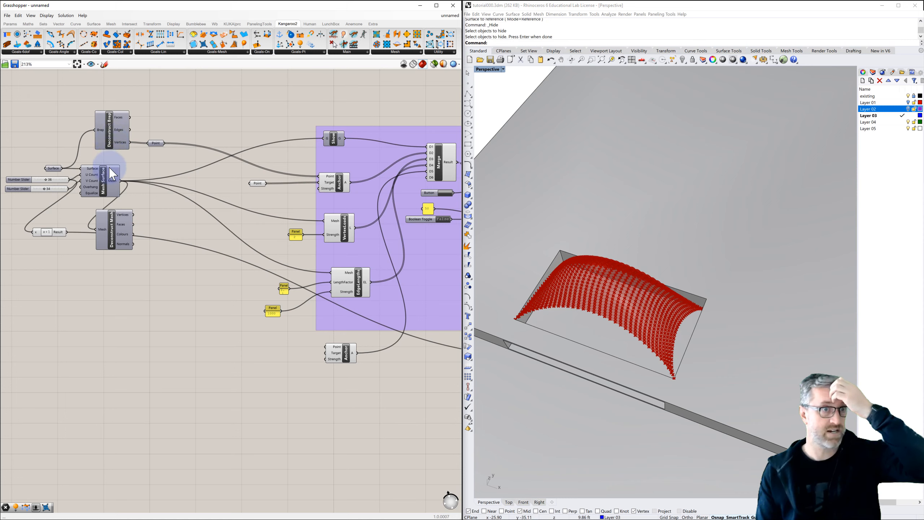
left_click(104, 193)
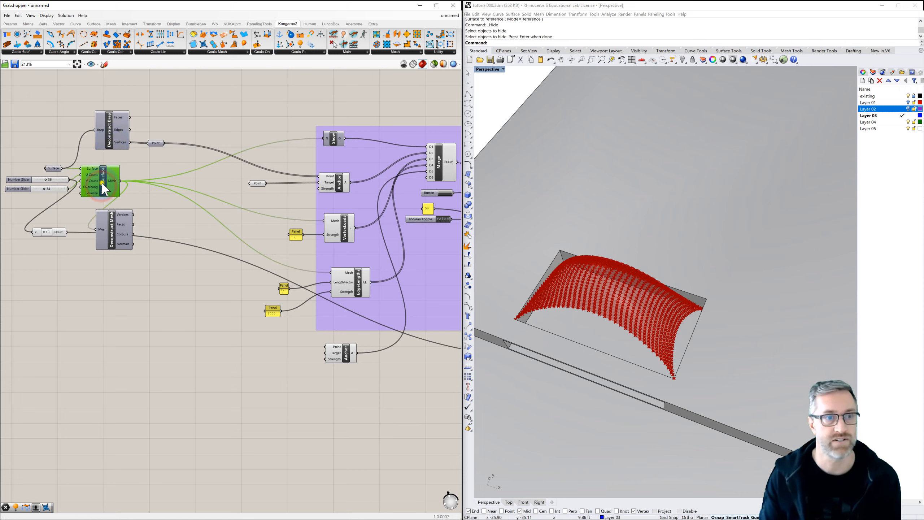
right_click(104, 189)
left_click(120, 209)
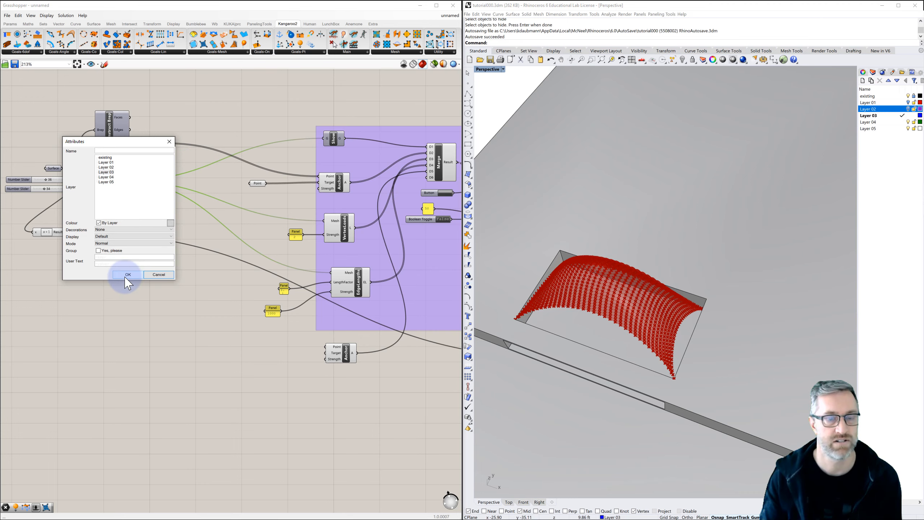
left_click(127, 275)
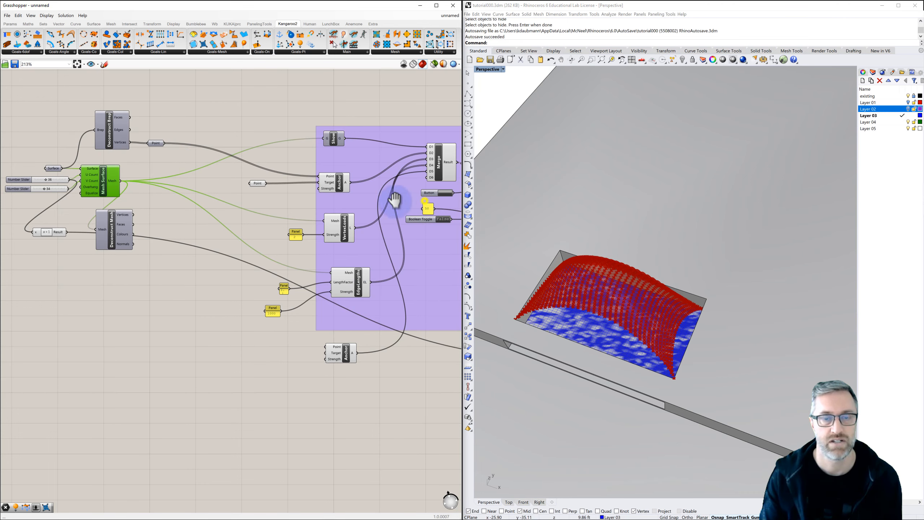
Turn off the preview of the BouncySolver component so only the baked mesh shows in the opening.
right_click_drag(395, 200, 323, 197)
left_click(436, 202)
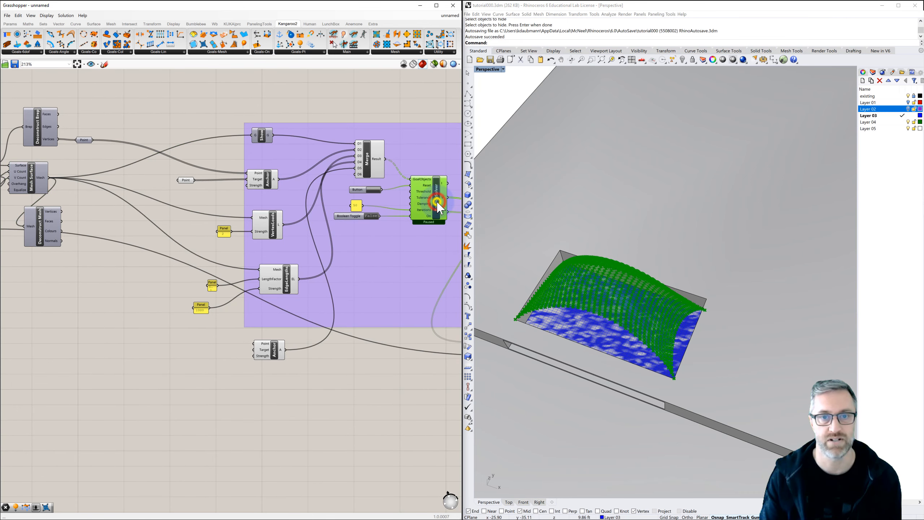
right_click(441, 202)
left_click(449, 212)
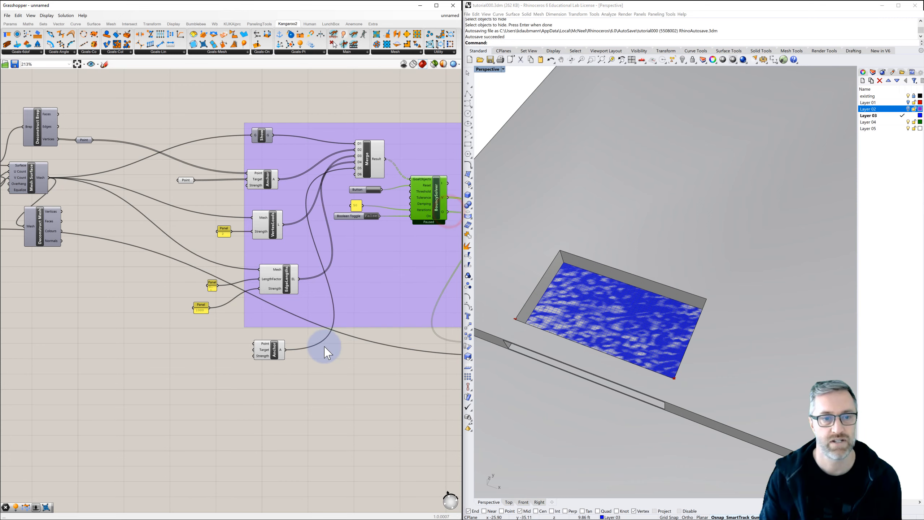
Add a Point parameter beside the new Anchor goal and wire it to the Anchor's Point input.
scroll(286, 361, "up", 2)
left_click(198, 348)
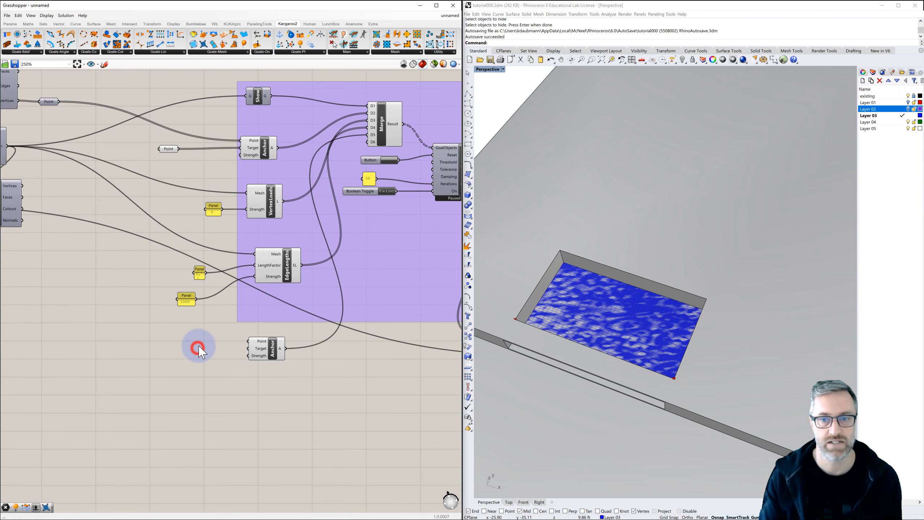
right_click_drag(202, 345, 216, 343)
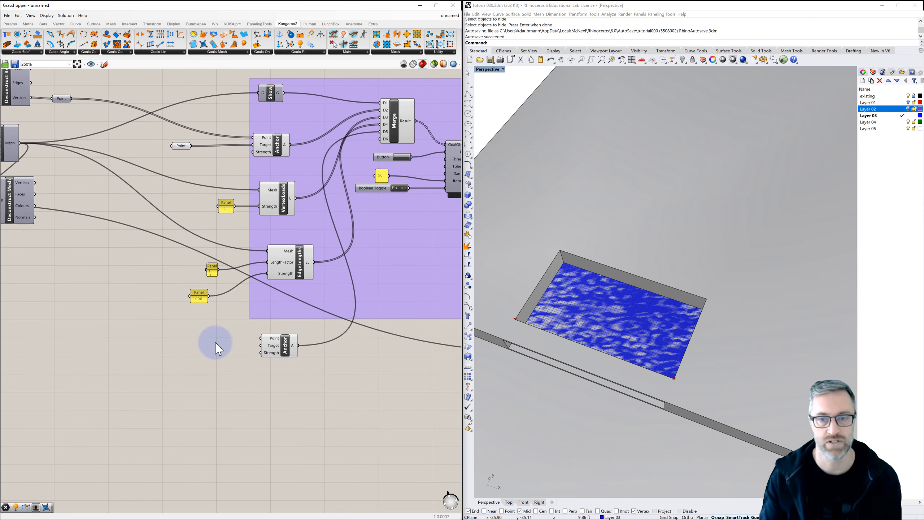
double_click(203, 341)
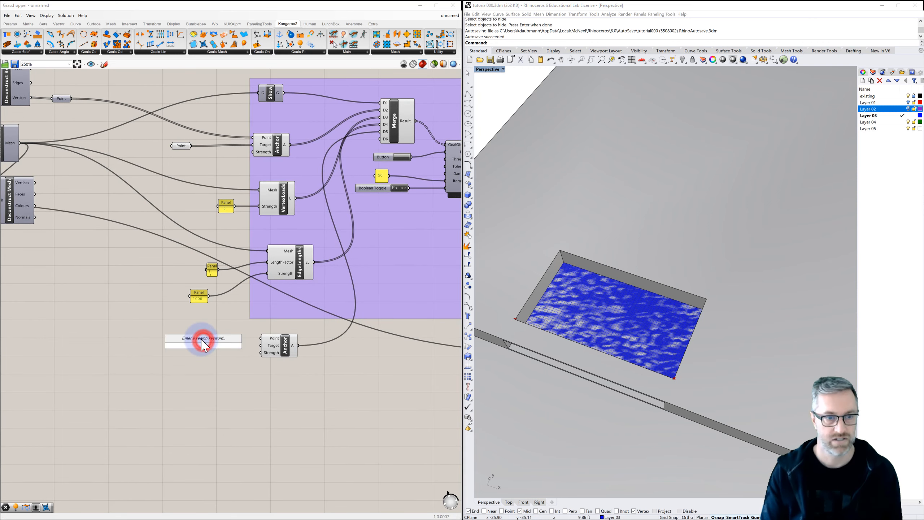
type("p")
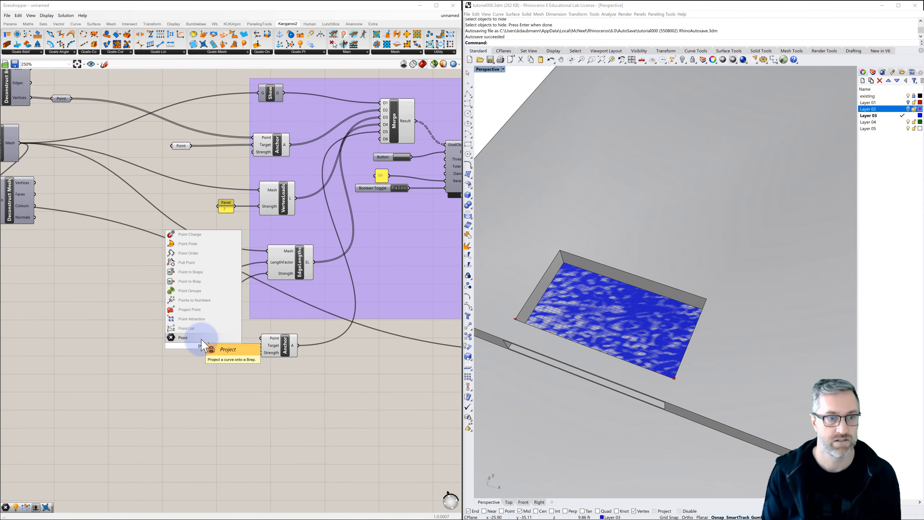
left_click(184, 341)
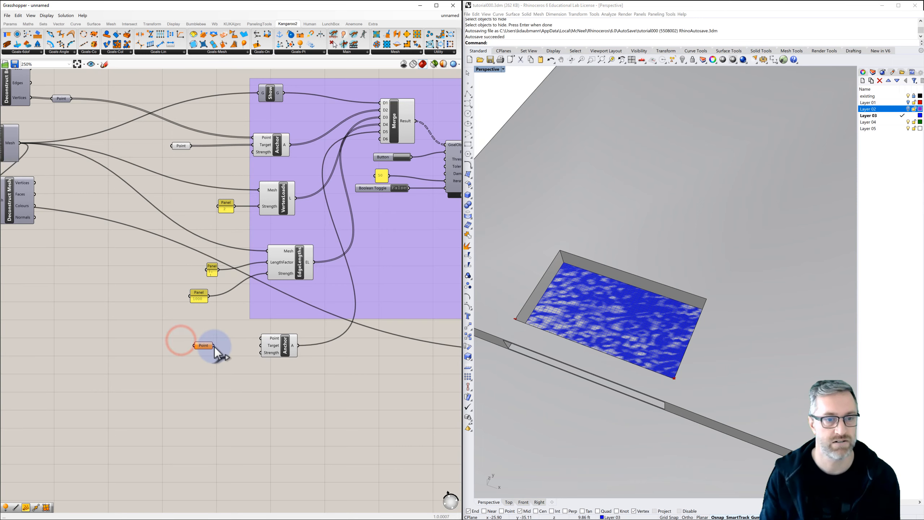
left_click_drag(214, 346, 260, 338)
Set the new Point parameter to one point, snapped to an interior vertex of the baked mesh near the opening's back corner.
left_click(208, 346)
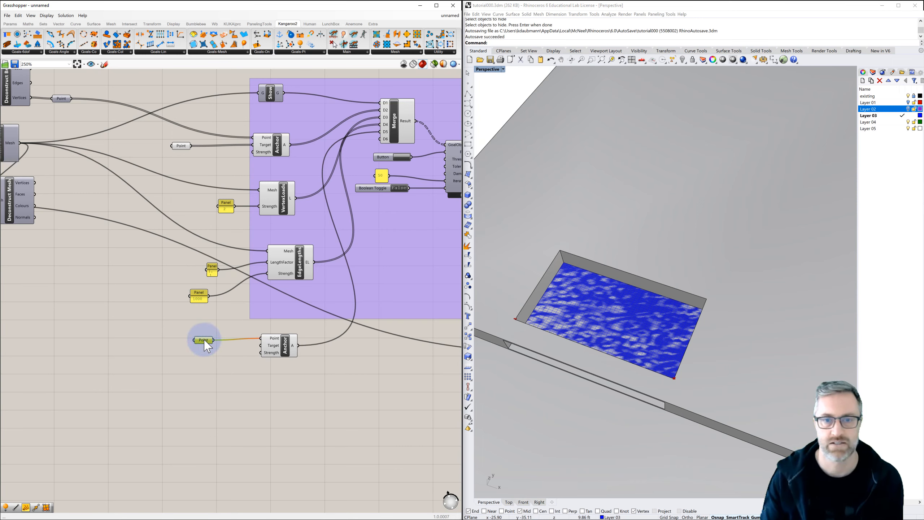
right_click(203, 341)
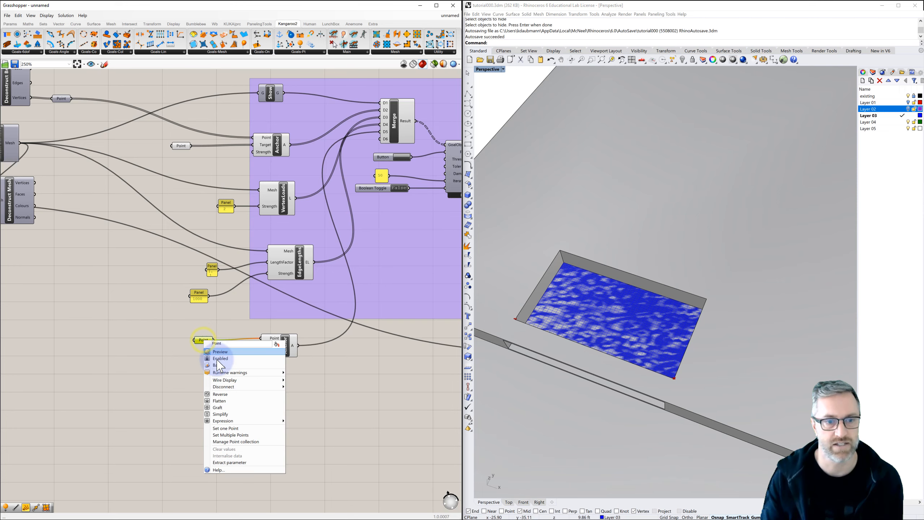
left_click(228, 426)
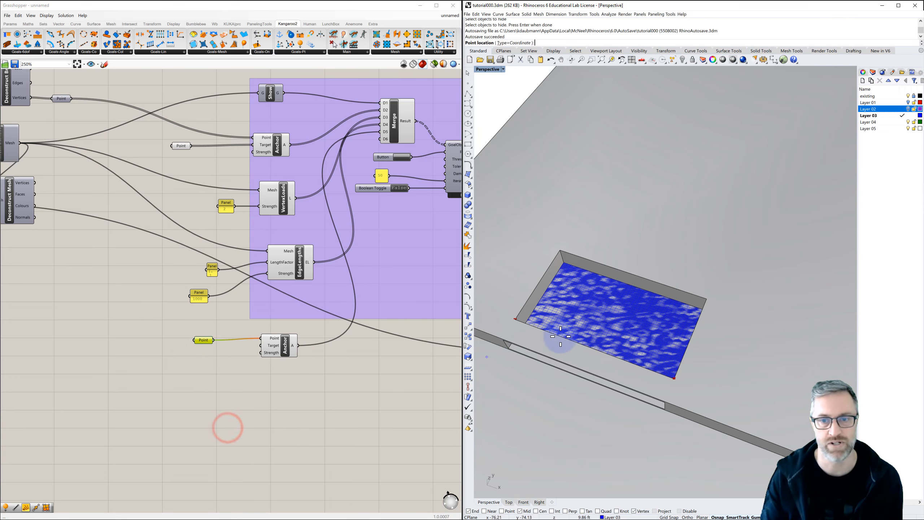
right_click_drag(627, 328, 638, 332)
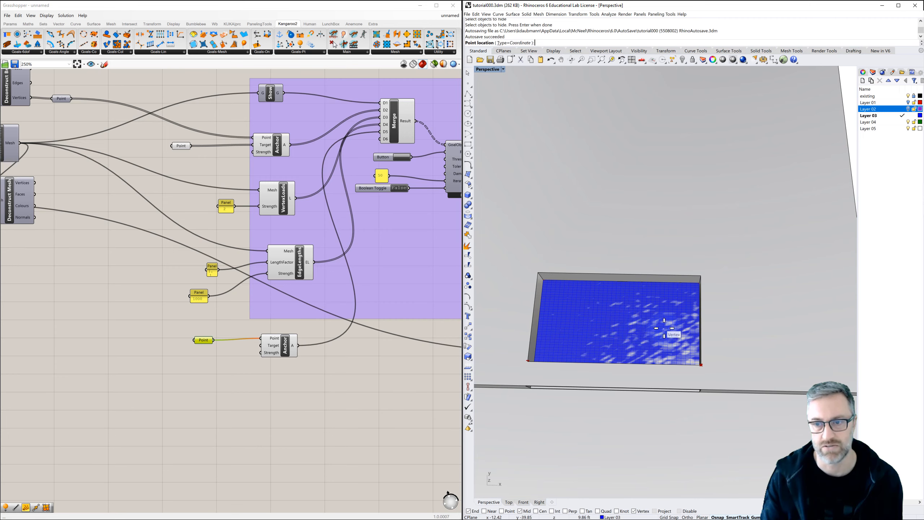
scroll(664, 328, "up", 5)
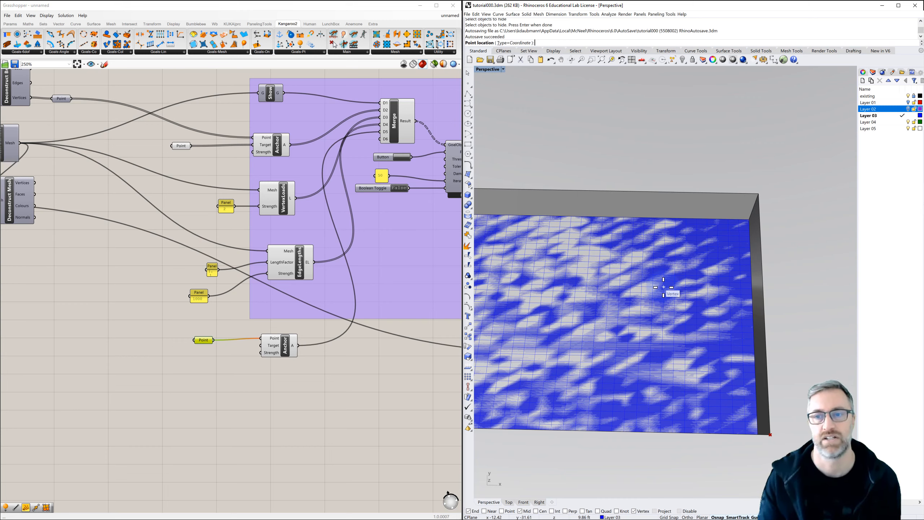
left_click(664, 287)
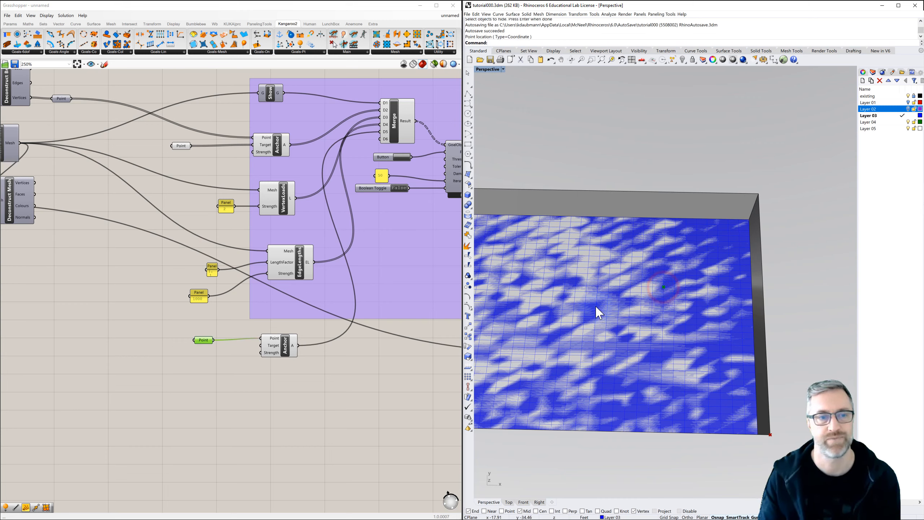
Duplicate the Point parameter just below the original and connect the copy to the new Anchor's Target input.
left_click(251, 322)
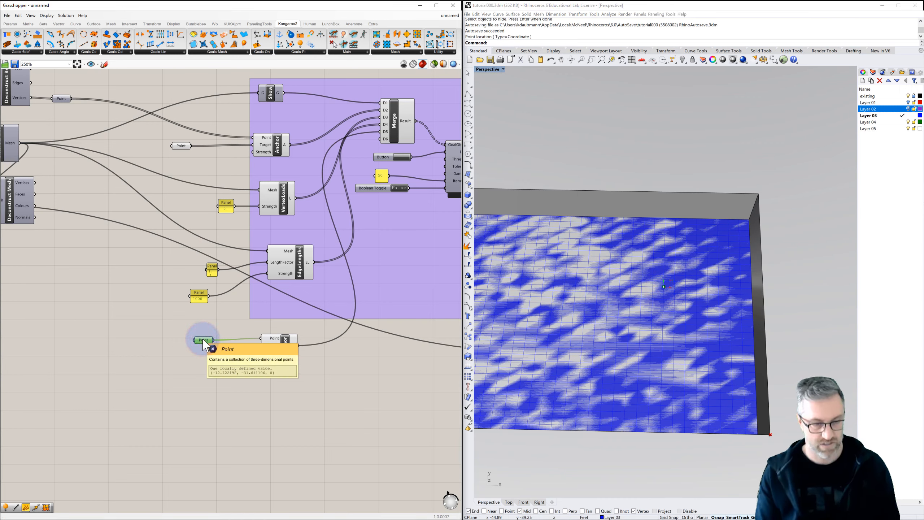
left_click(206, 344)
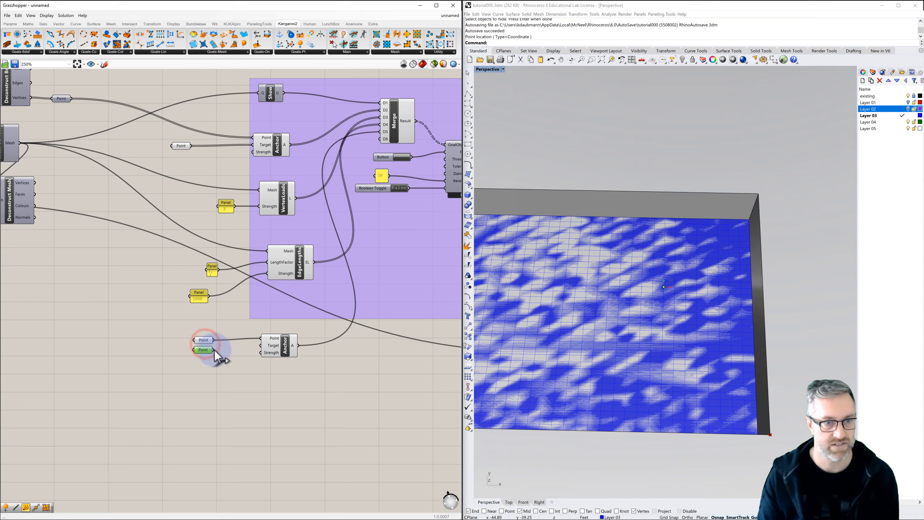
left_click_drag(213, 349, 259, 345)
left_click(209, 351)
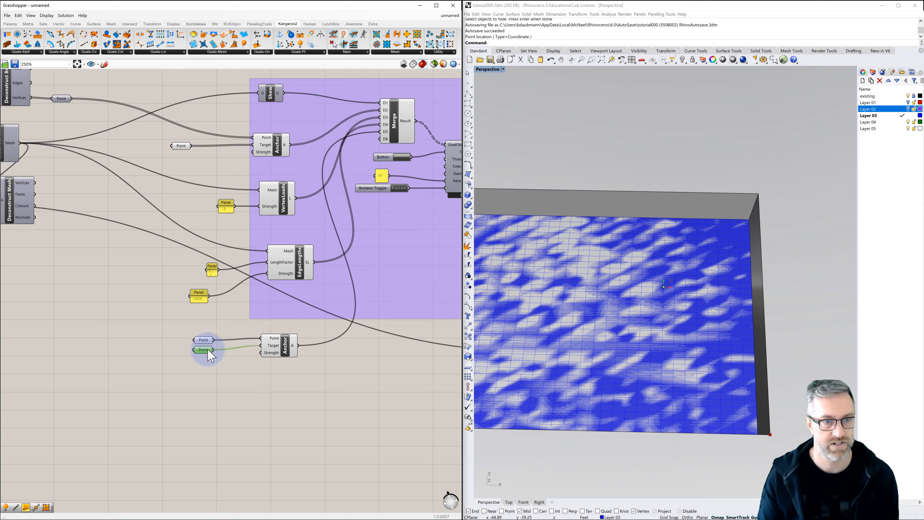
right_click(207, 343)
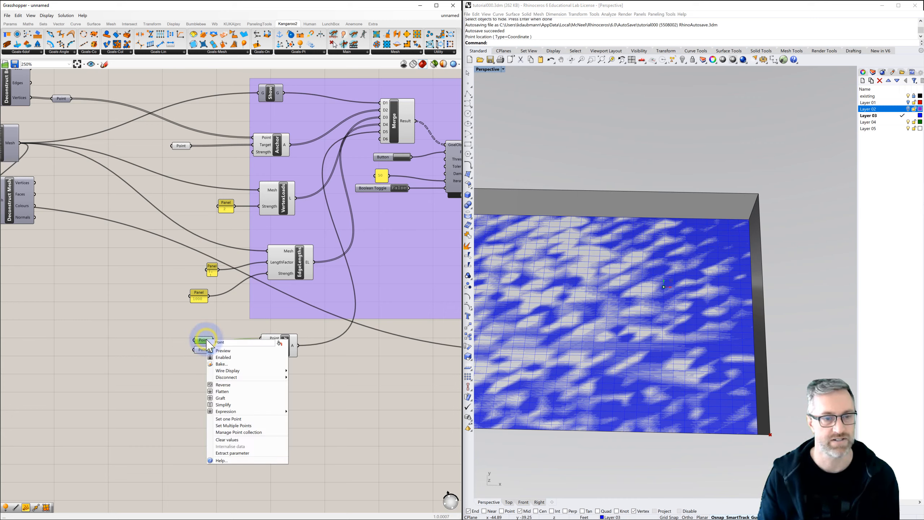
left_click(169, 366)
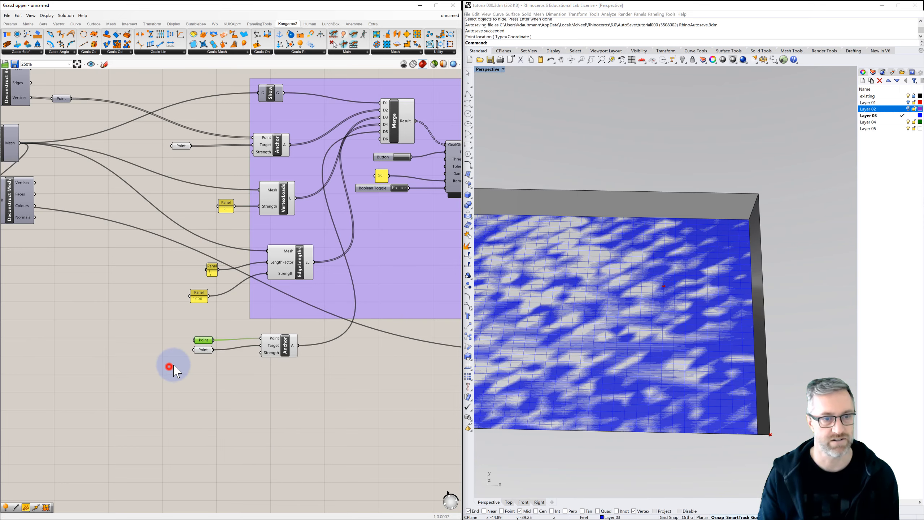
right_click(204, 352)
left_click(145, 361)
scroll(209, 341, "down", 3)
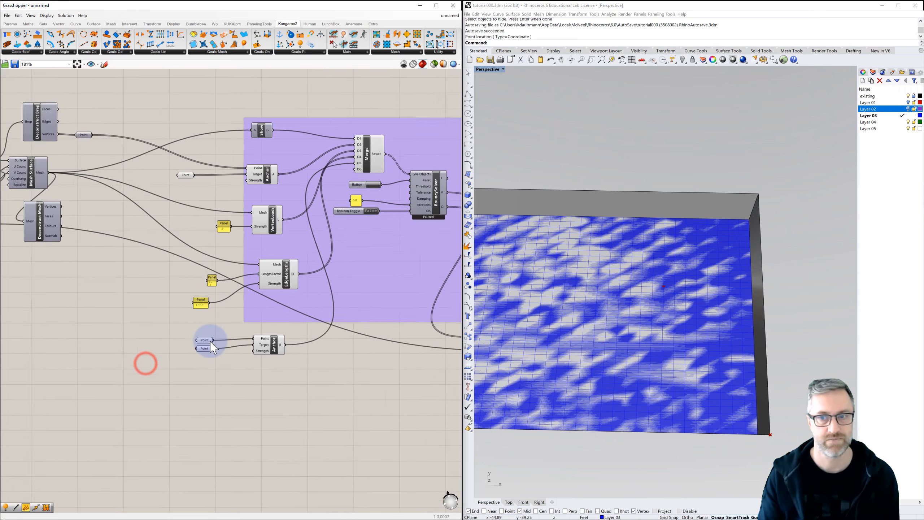
Delete the baked flat mesh from the Rhino model and return to the Anchor and BouncySolver components.
left_click(577, 322)
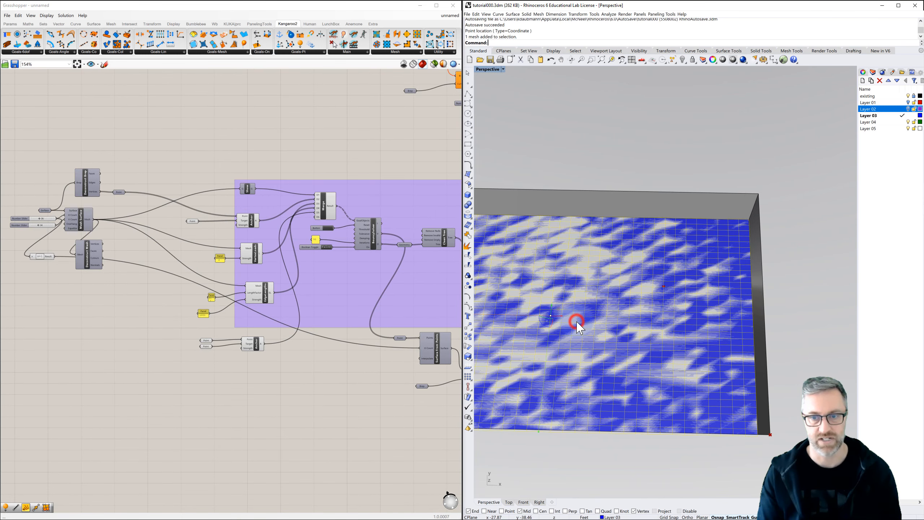
key("Delete")
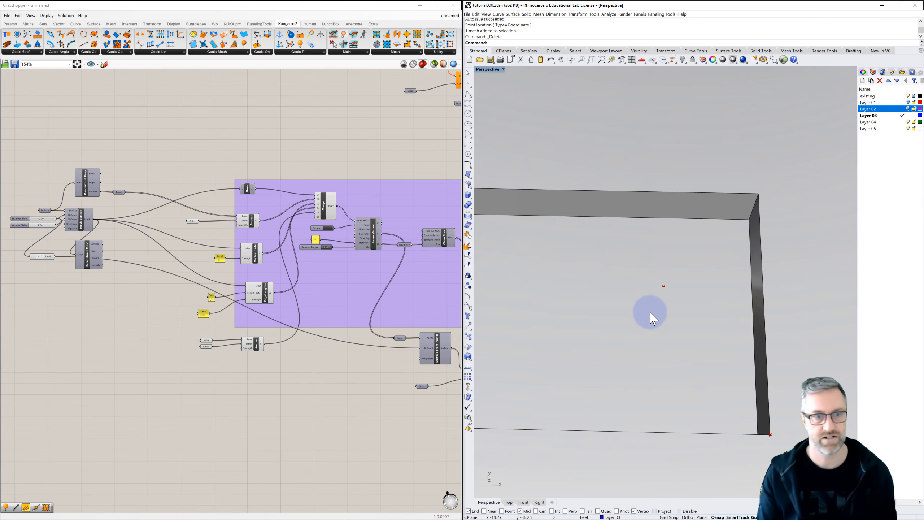
scroll(256, 347, "up", 2)
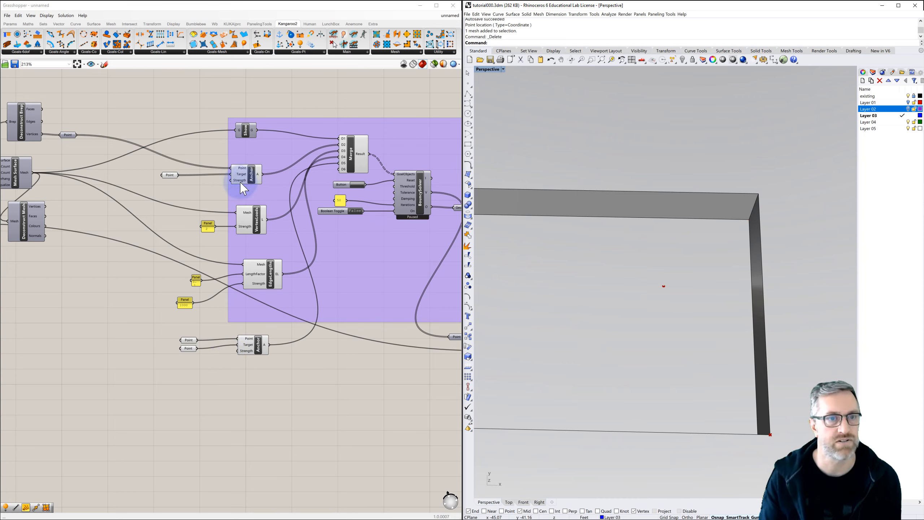
mouse_move(245, 357)
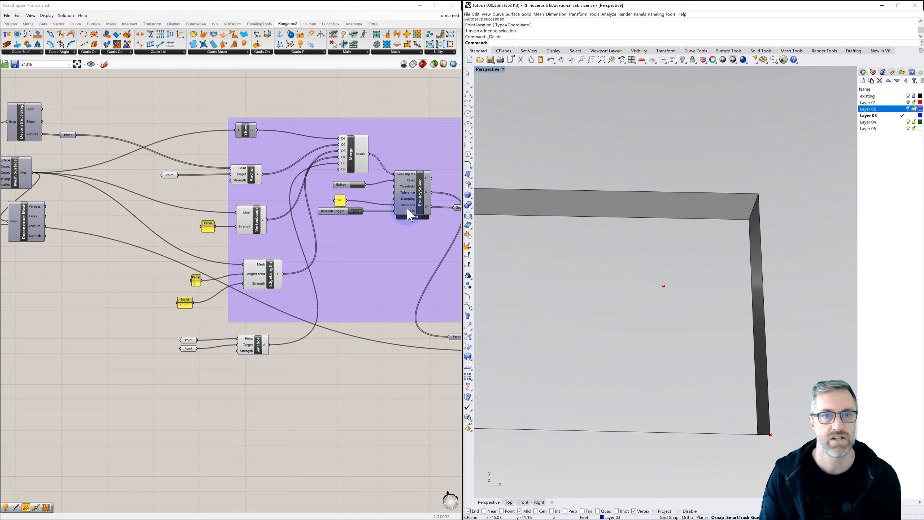
Select the BouncySolver to highlight its output, reset the simulation and switch it on.
left_click(424, 204)
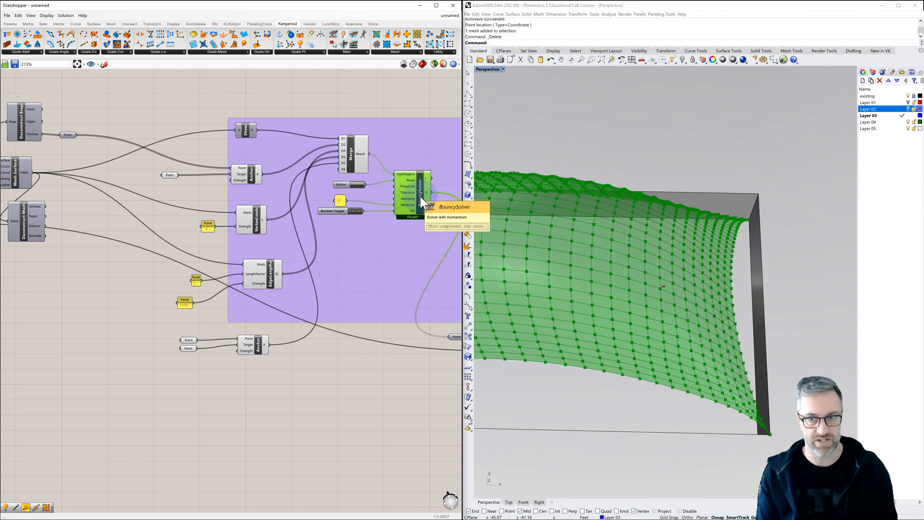
left_click(357, 185)
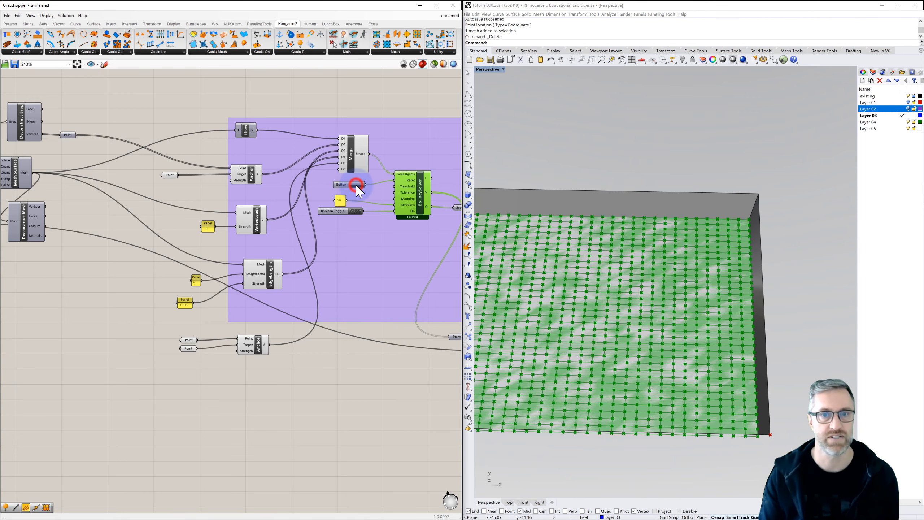
double_click(356, 212)
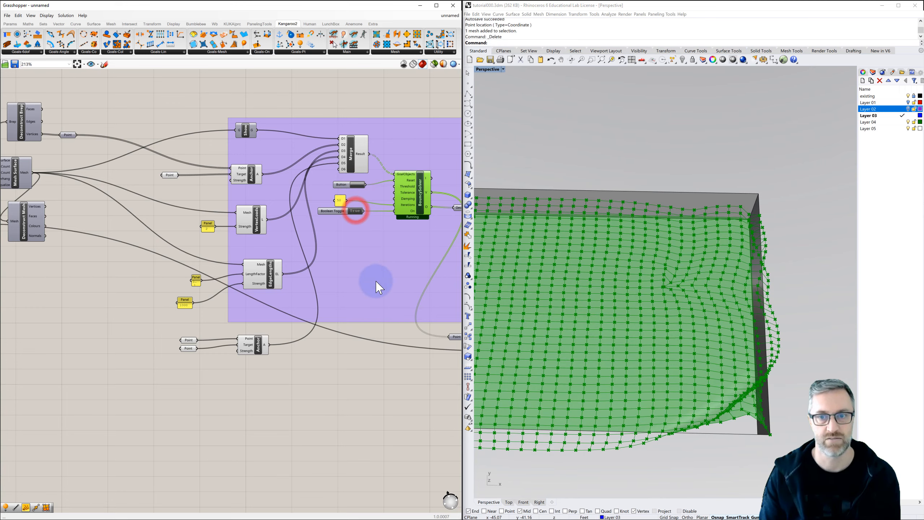
Examine the arch around the new anchor point from above and from the side, and pause the solver.
scroll(650, 355, "down", 4)
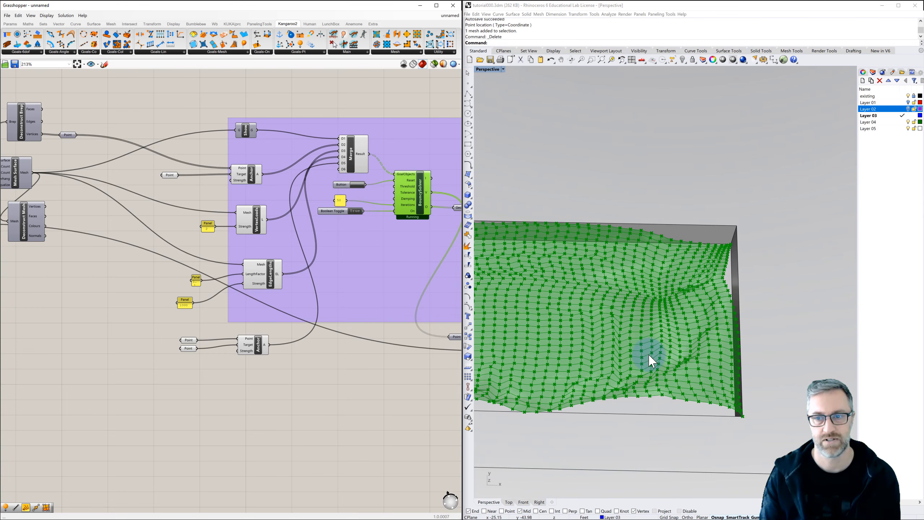
scroll(650, 368, "down", 3)
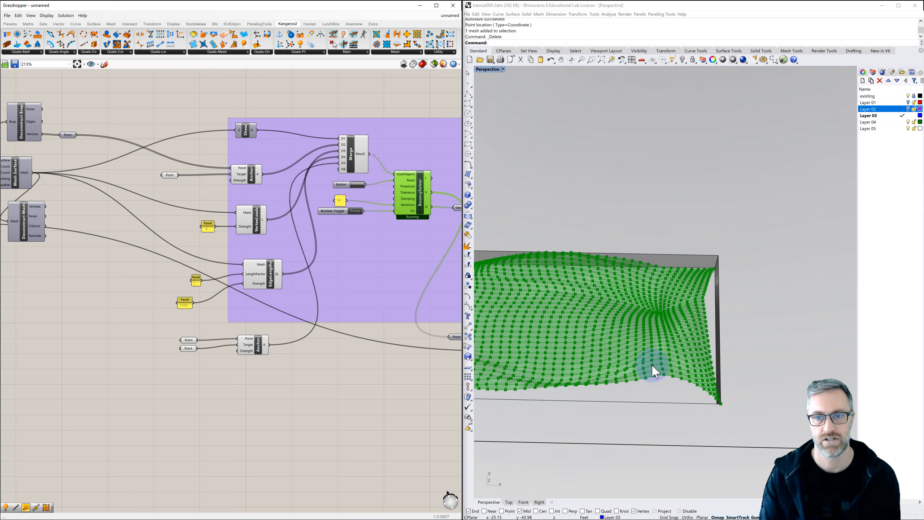
scroll(633, 373, "up", 5)
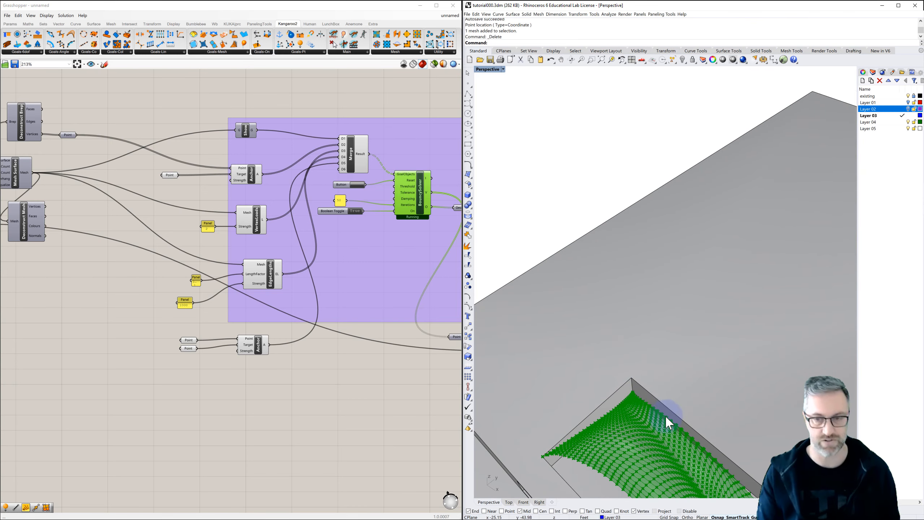
right_click_drag(667, 417, 666, 317, "shift")
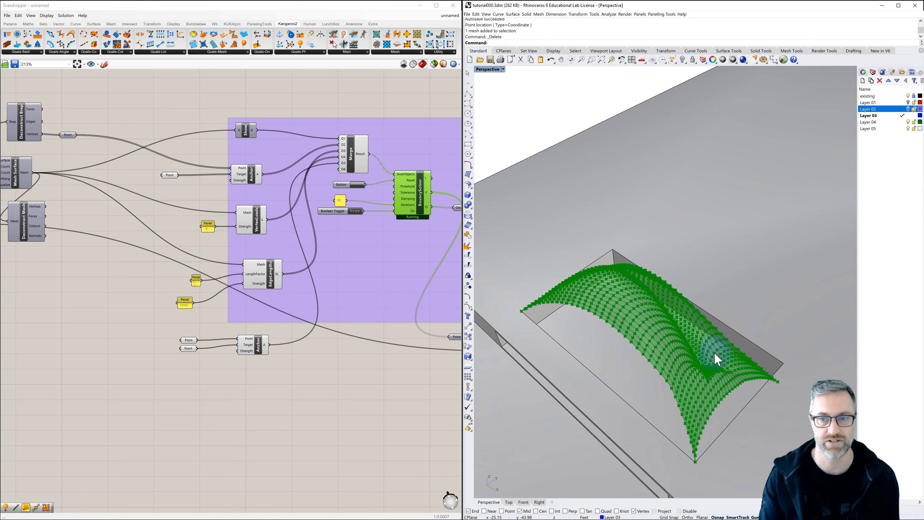
scroll(684, 353, "up", 5)
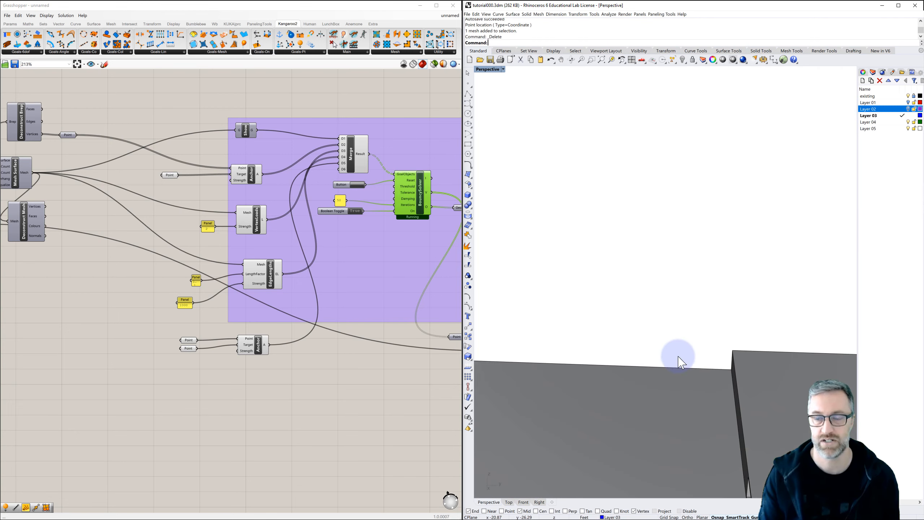
right_click_drag(635, 313, 497, 139, "shift")
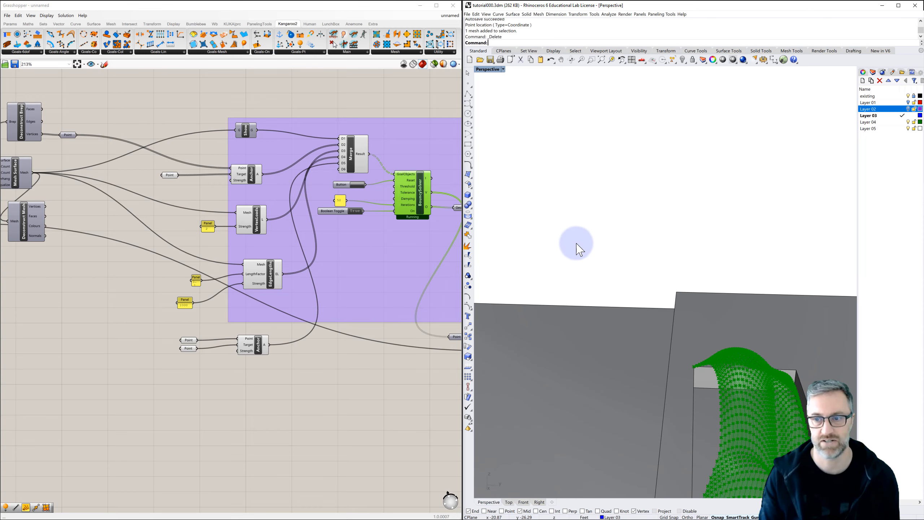
left_click(357, 212)
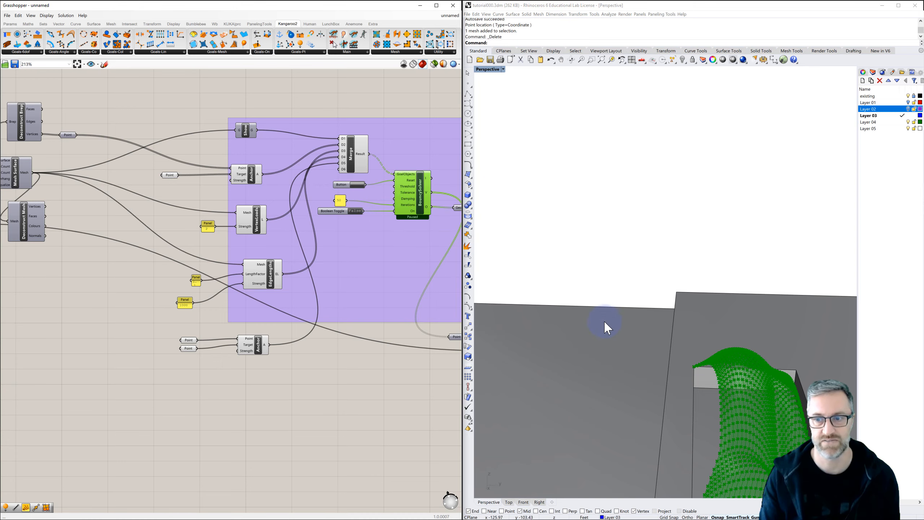
right_click_drag(602, 318, 578, 251, "shift")
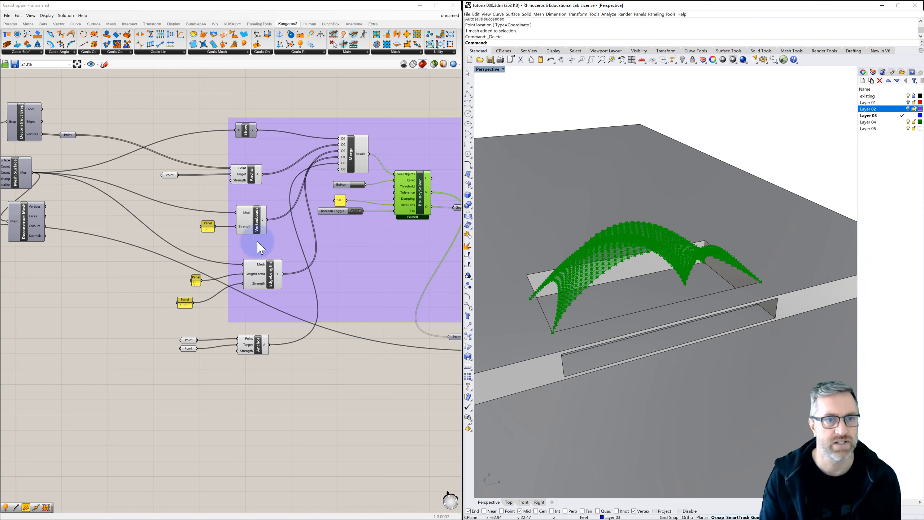
Set the VertexLoads strength to 1 and run the simulation again from a reset.
scroll(232, 230, "up", 3)
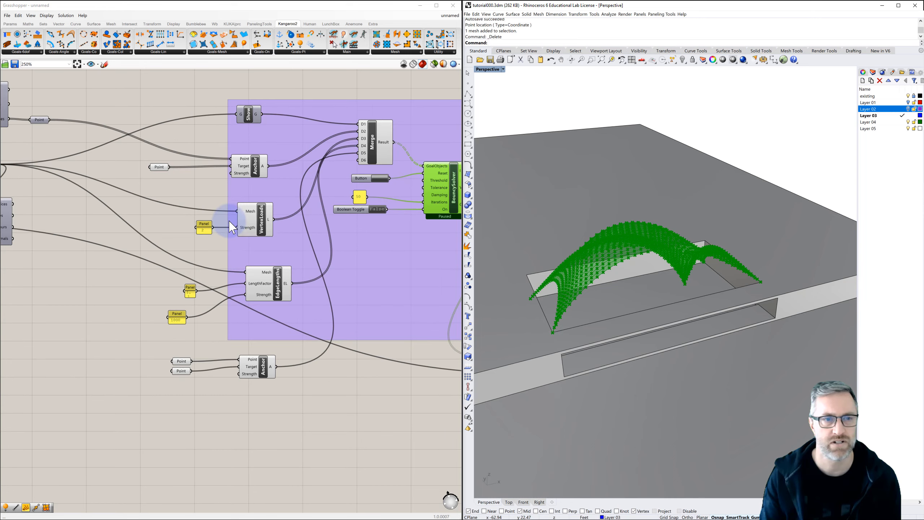
double_click(202, 233)
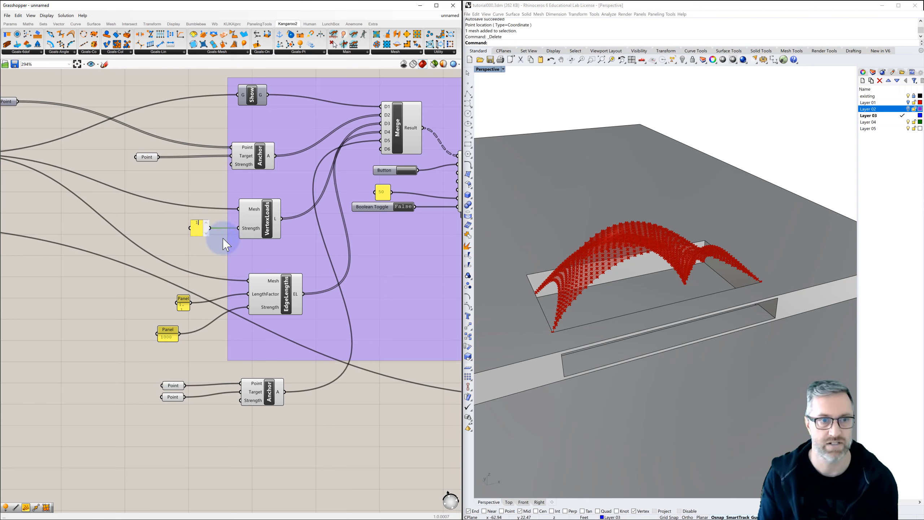
left_click(188, 247)
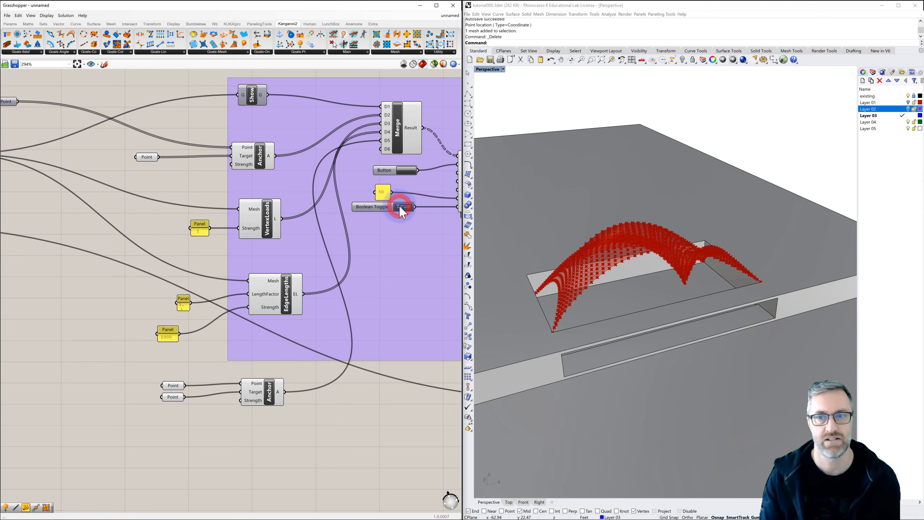
left_click(403, 171)
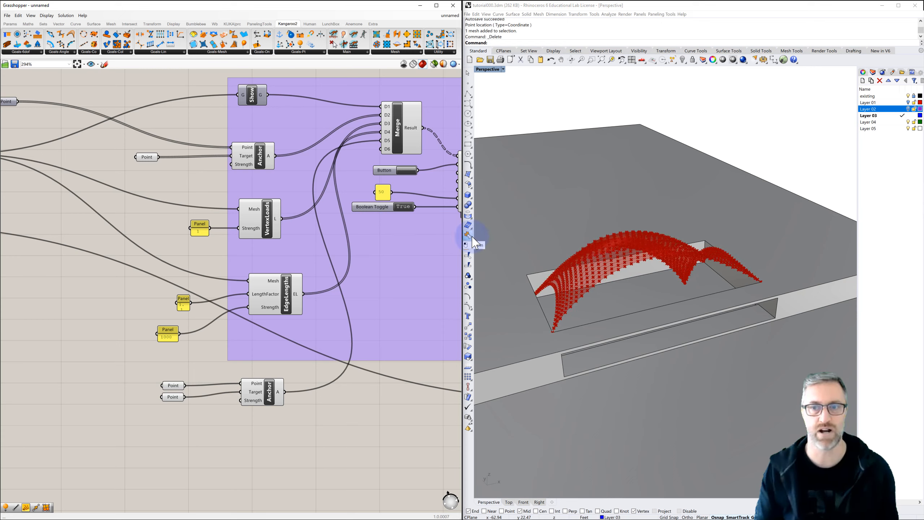
left_click(606, 288)
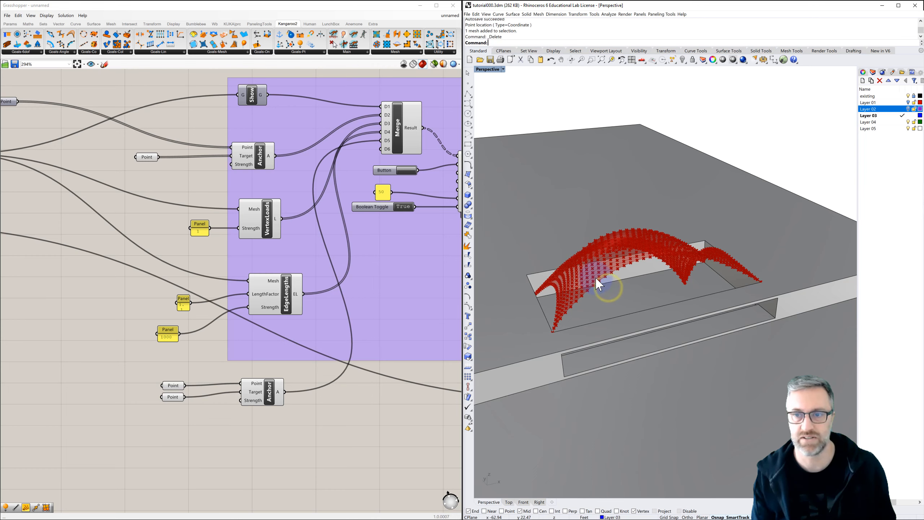
mouse_move(596, 279)
right_mouse_down()
mouse_move(594, 271)
mouse_move(597, 283)
right_mouse_up()
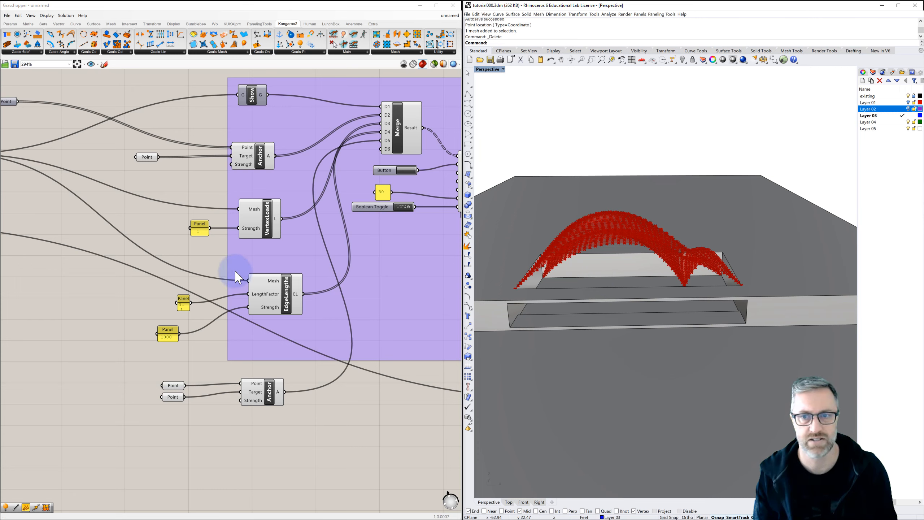
Try lower VertexLoads strengths of .5 and .25, and reset the running simulation.
left_click(201, 239)
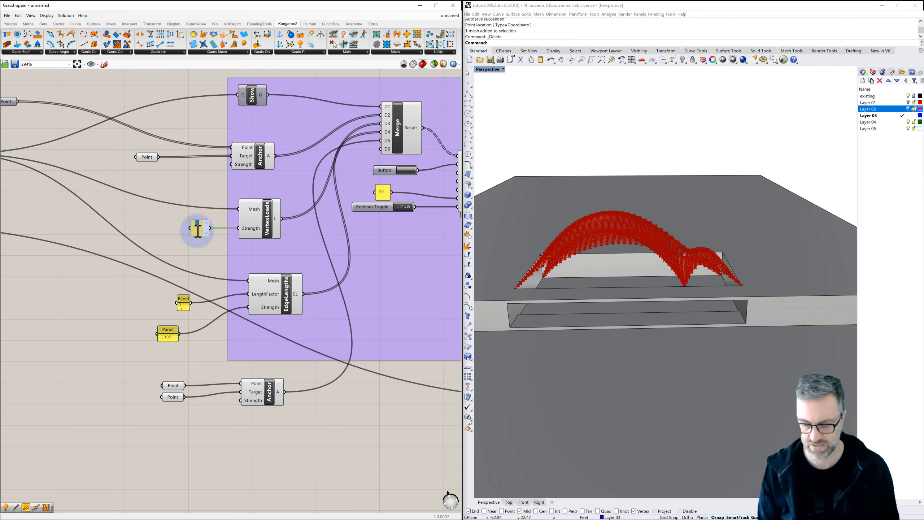
left_click(158, 228)
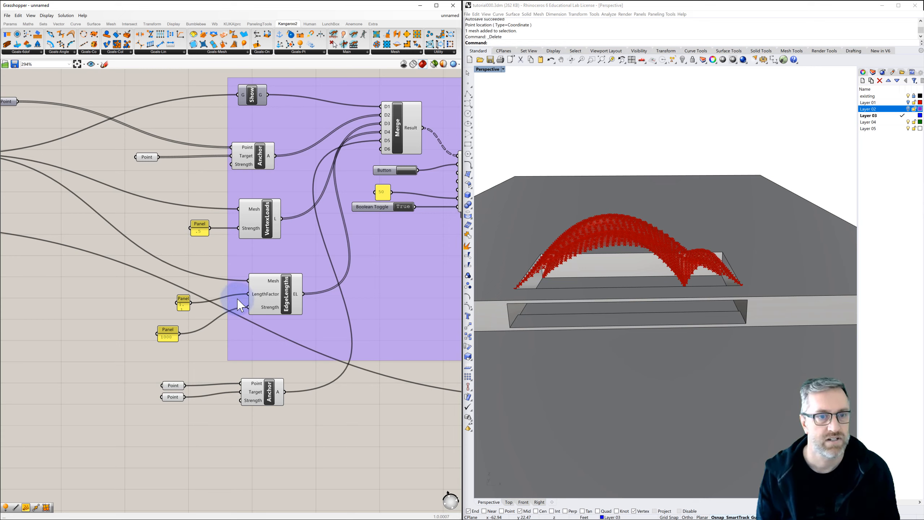
left_click(199, 230)
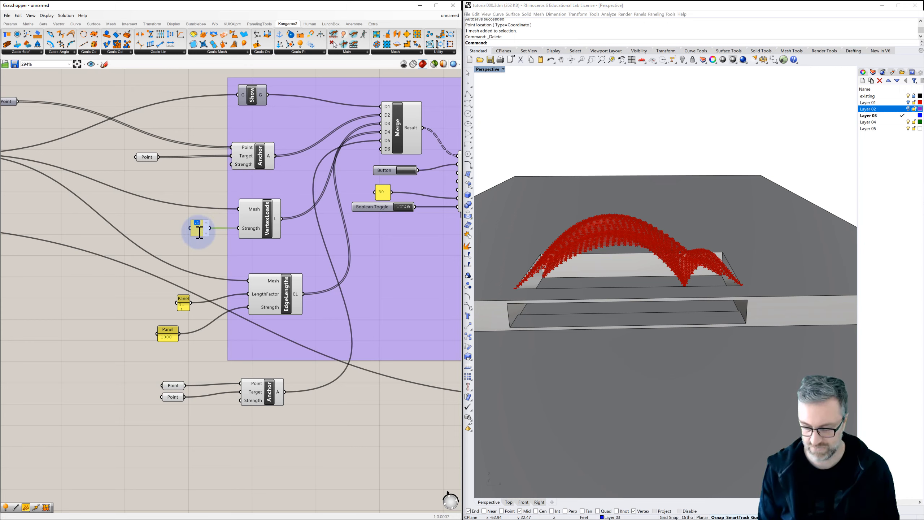
type(".25")
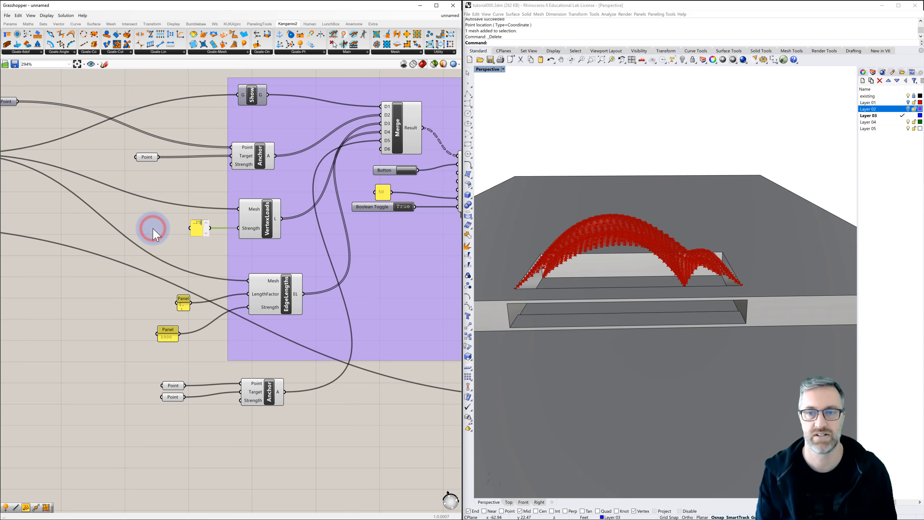
left_click(153, 230)
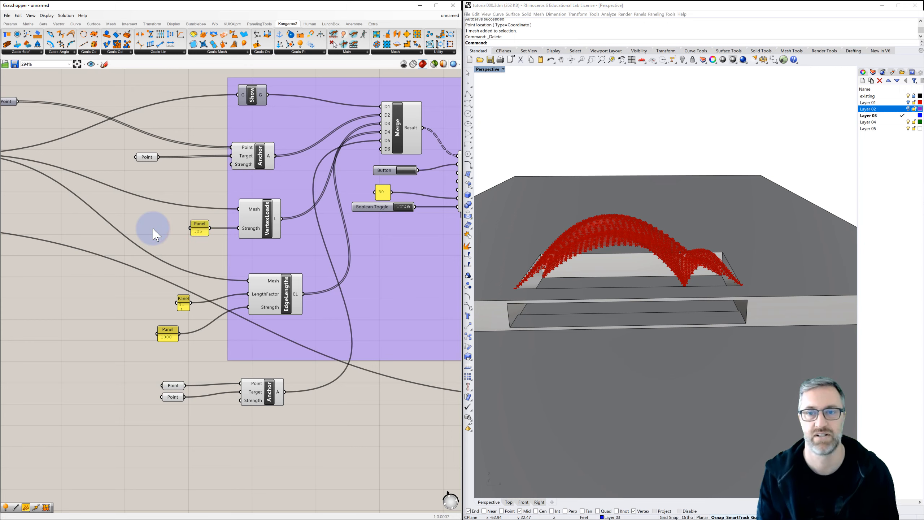
left_click(404, 170)
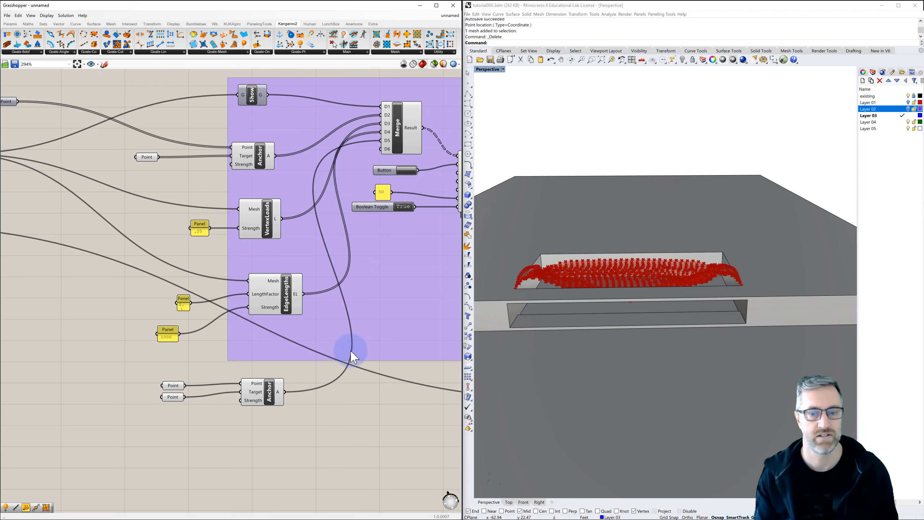
right_click_drag(355, 376, 254, 379)
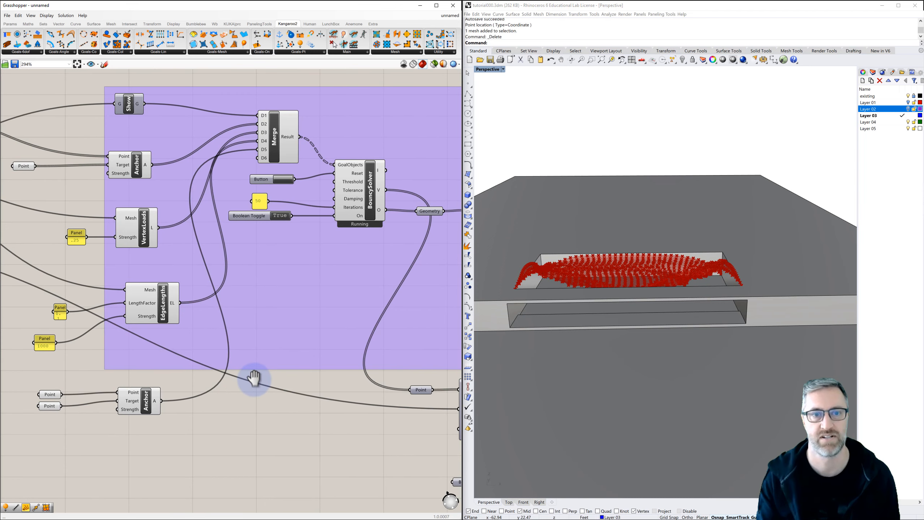
scroll(254, 379, "down", 1)
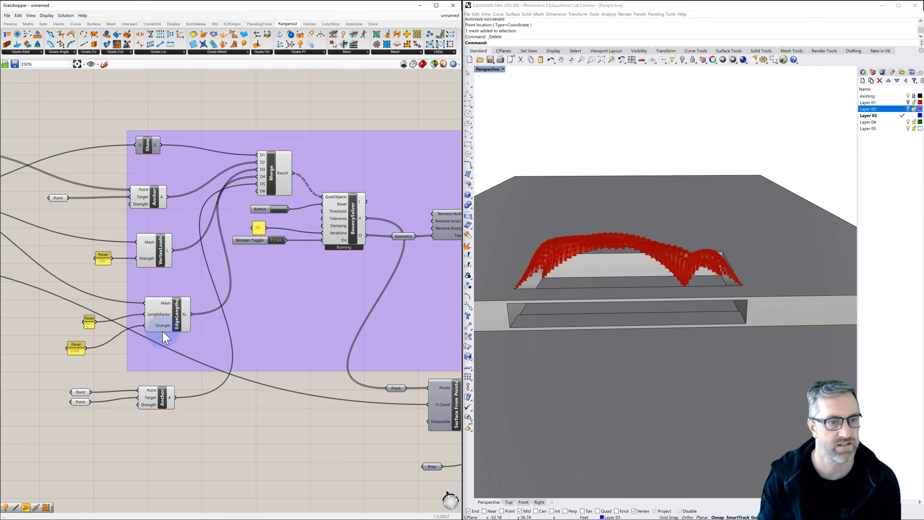
Set the EdgeLengths strength to 500.
mouse_move(166, 333)
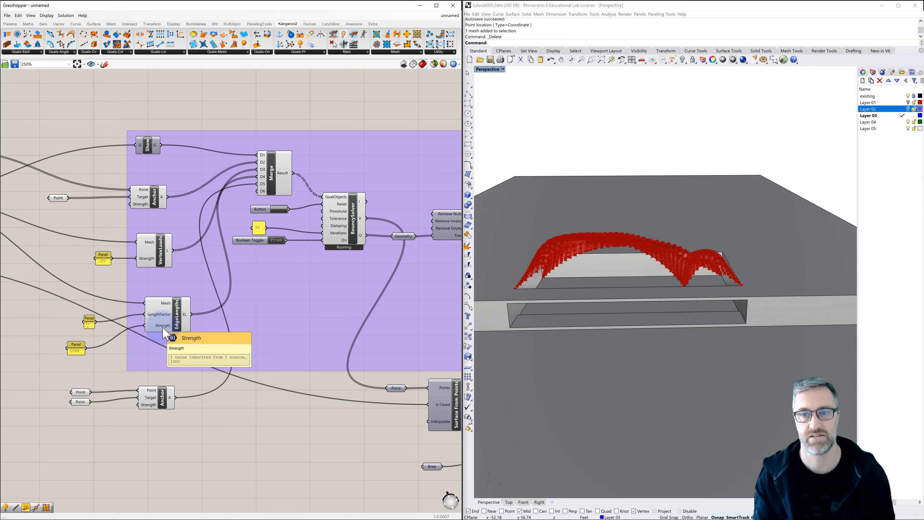
double_click(75, 352)
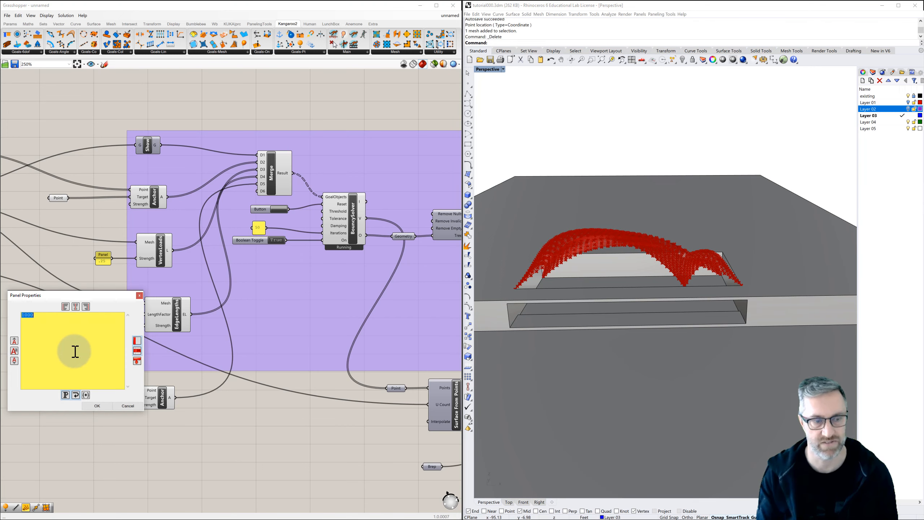
type("500")
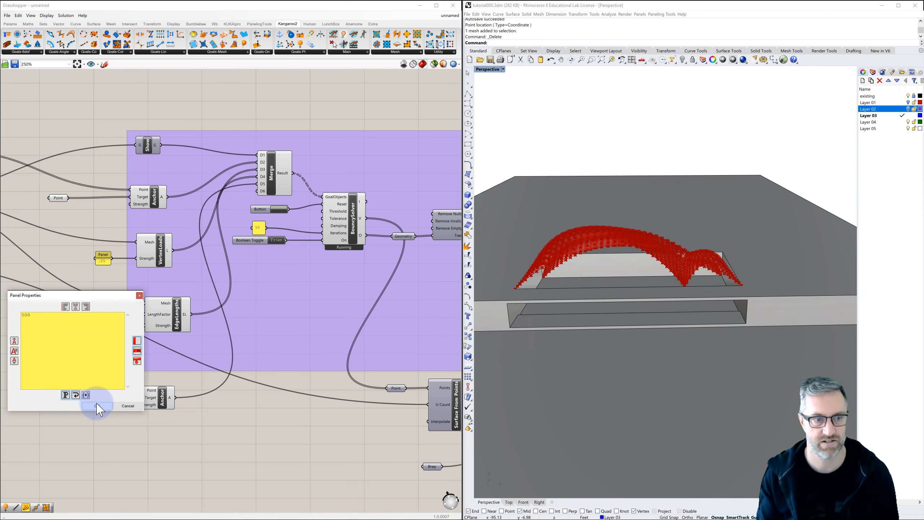
left_click(97, 406)
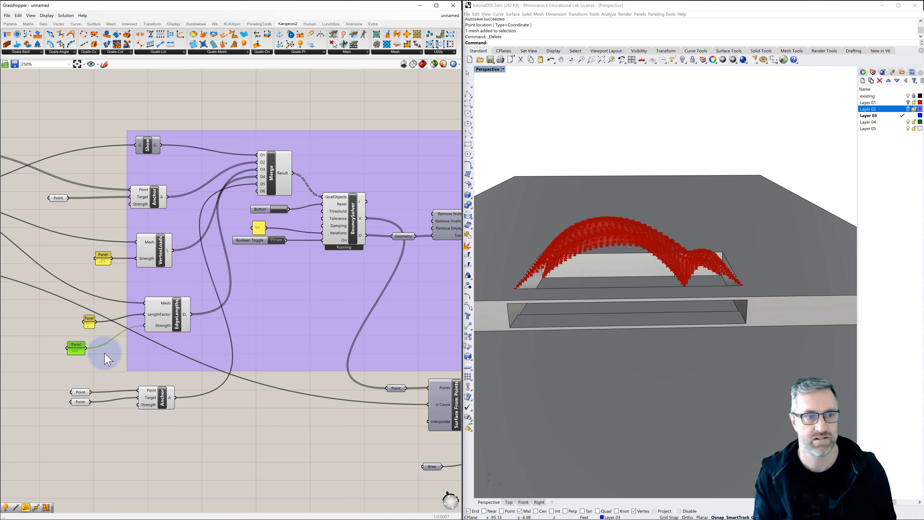
Set the VertexLoads strength to 1 while the solver is running.
left_click(102, 260)
double_click(103, 260)
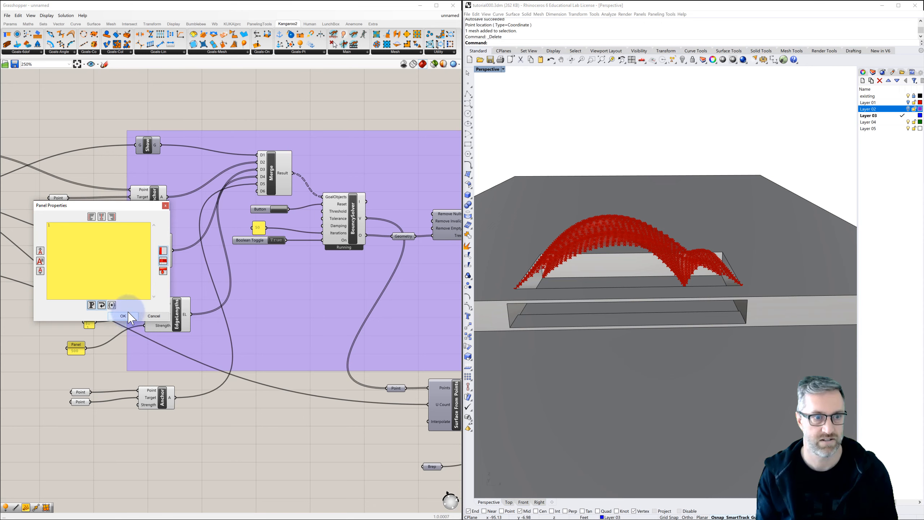
left_click(126, 315)
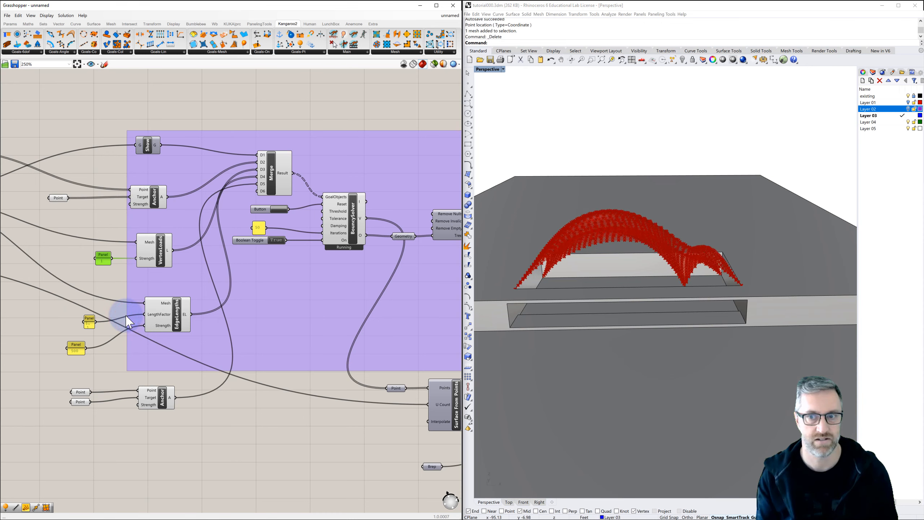
Lower the EdgeLengths LengthFactor and view the resulting mesh over the opening from above.
left_click(90, 326)
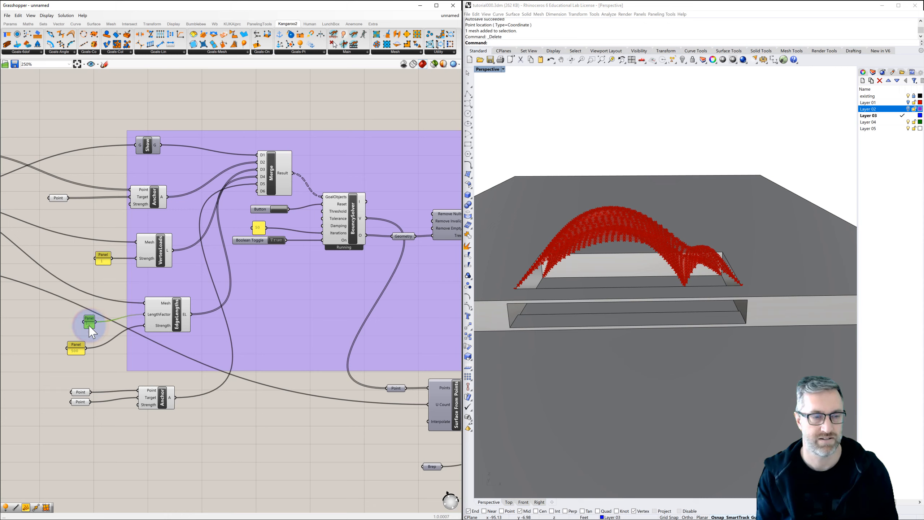
double_click(91, 326)
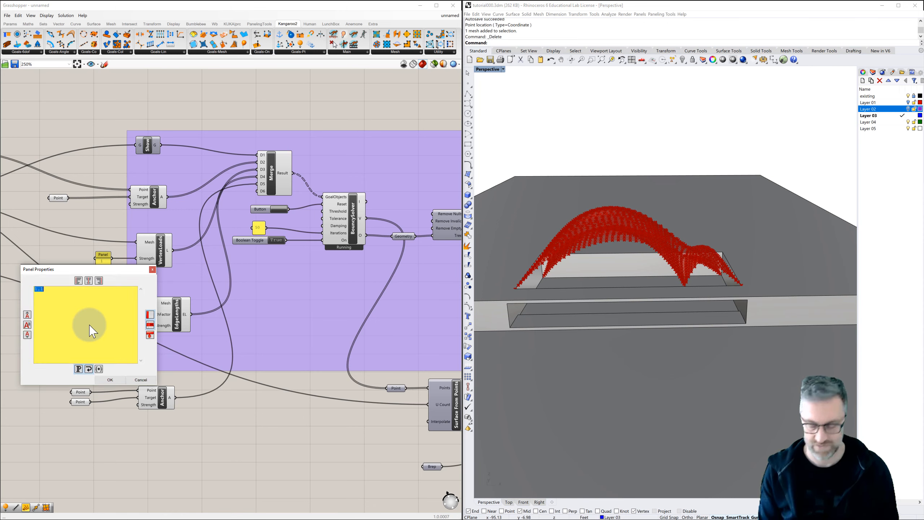
left_click(109, 380)
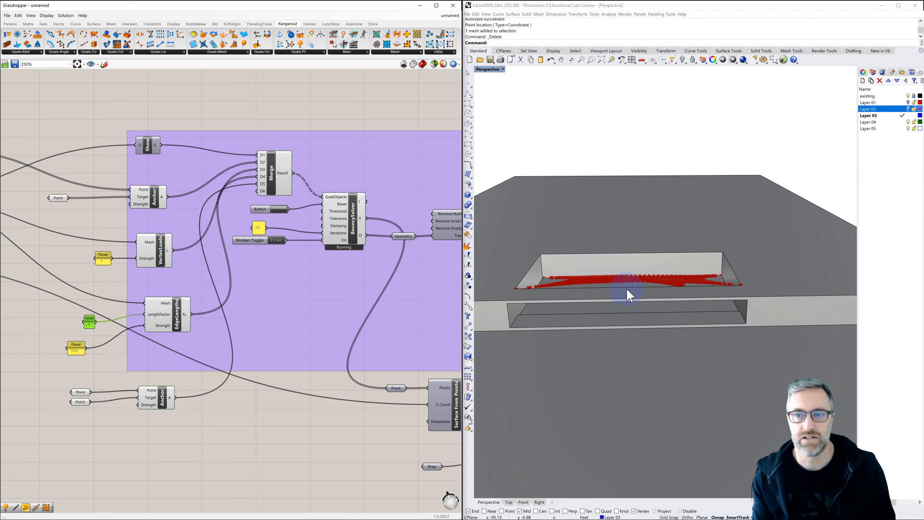
mouse_move(625, 289)
right_mouse_down()
mouse_move(611, 306)
mouse_move(641, 295)
right_mouse_up()
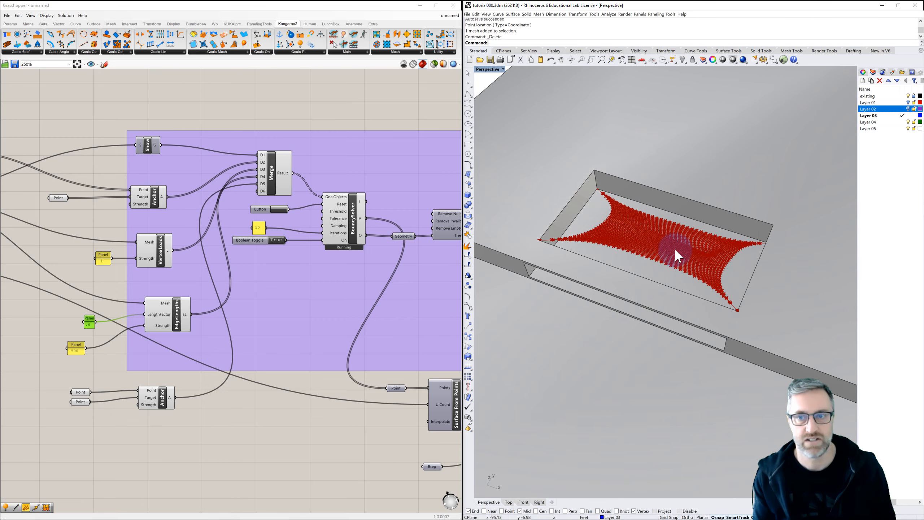
Raise the EdgeLengths LengthFactor and view the recalculated mesh over the opening from above.
scroll(676, 250, "up", 2)
scroll(675, 255, "up", 2)
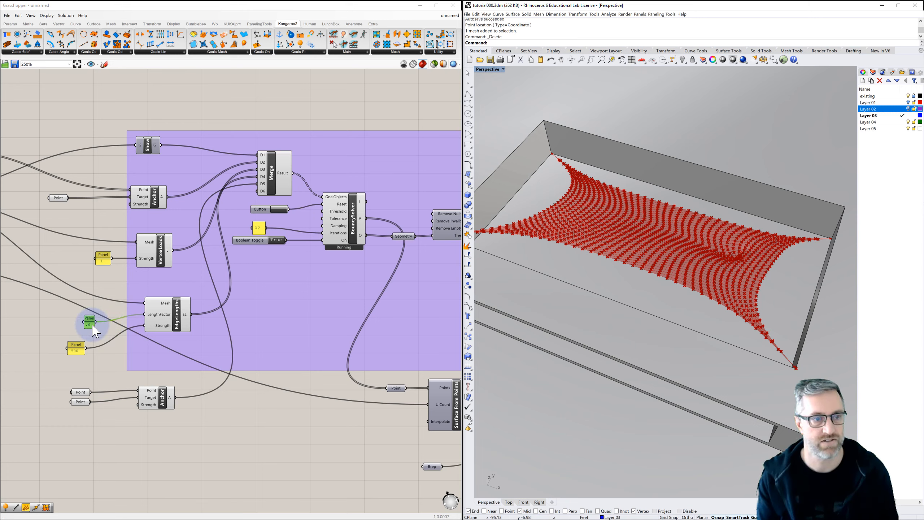
left_click(92, 326)
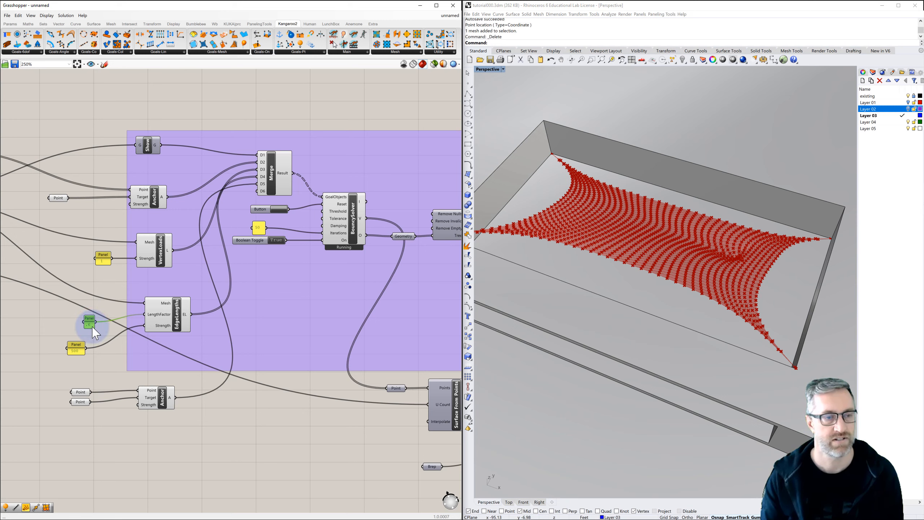
double_click(90, 325)
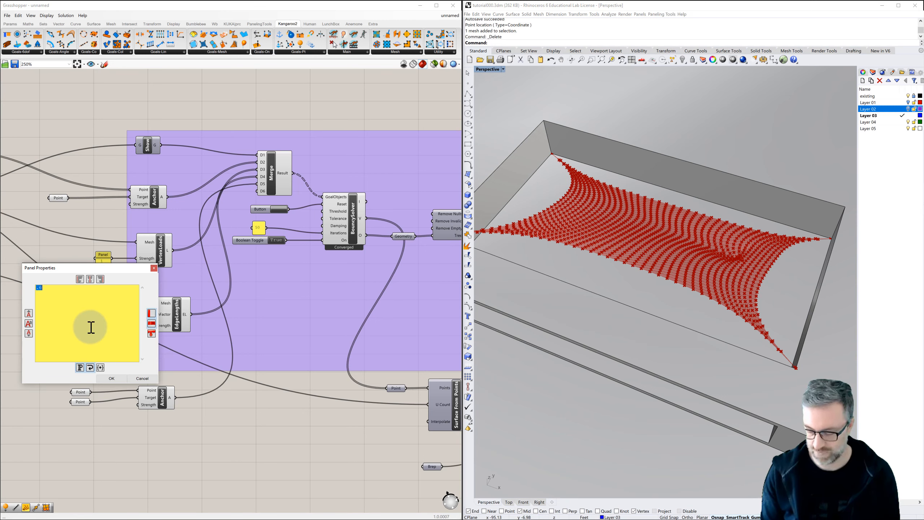
left_click(109, 379)
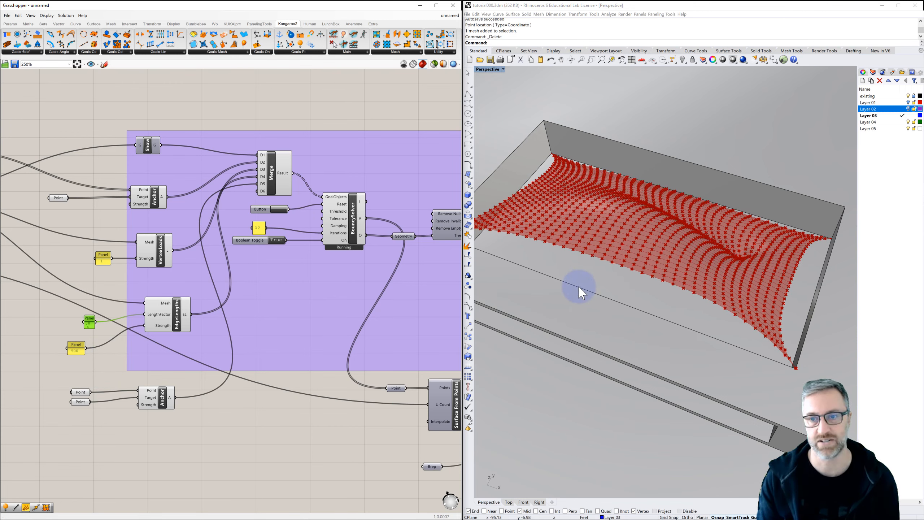
mouse_move(579, 286)
right_mouse_down()
mouse_move(582, 260)
mouse_move(608, 266)
mouse_move(578, 291)
mouse_move(550, 288)
mouse_move(590, 297)
mouse_move(581, 297)
right_mouse_up()
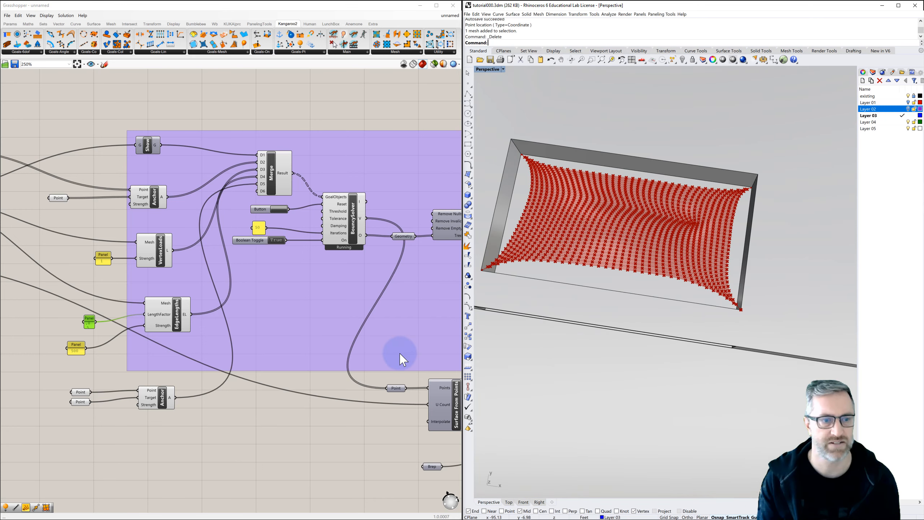
Move the second Anchor's Target point vertically down to pull the mesh lower there, and inspect the dip from above.
left_click(80, 402)
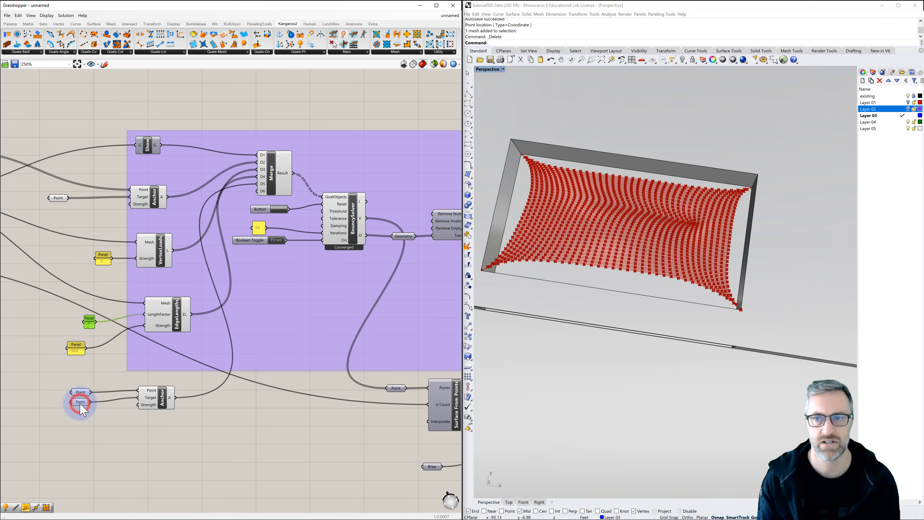
mouse_move(611, 294)
right_mouse_down()
mouse_move(598, 283)
mouse_move(608, 292)
right_mouse_up()
scroll(753, 307, "up", 4)
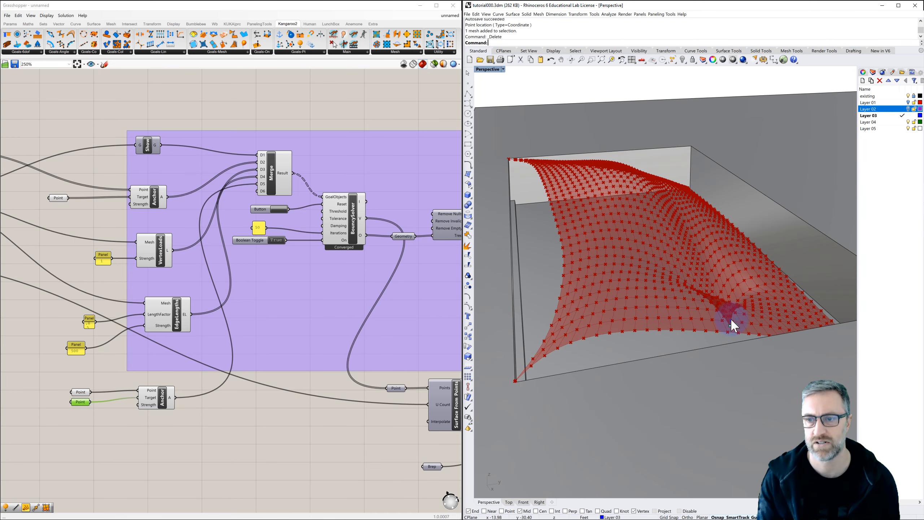
left_click_drag(731, 338, 731, 343)
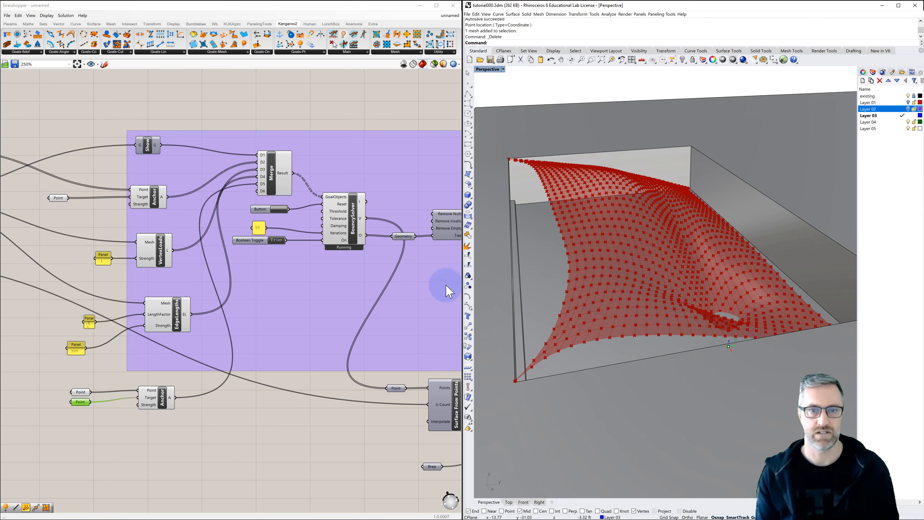
left_click(268, 433)
mouse_move(607, 360)
right_mouse_down()
mouse_move(664, 367)
mouse_move(617, 376)
mouse_move(784, 359)
right_mouse_up()
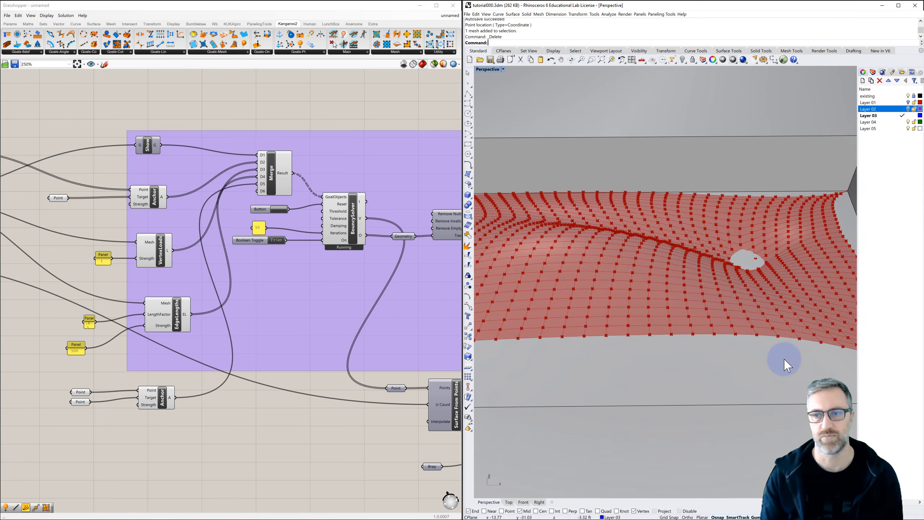
scroll(785, 362, "down", 6)
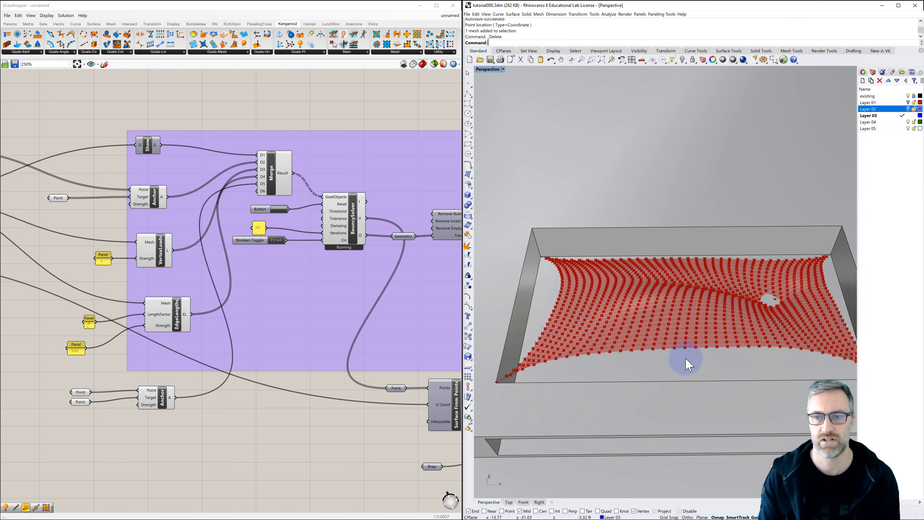
mouse_move(688, 365)
right_mouse_down()
mouse_move(691, 428)
mouse_move(697, 371)
mouse_move(712, 365)
mouse_move(683, 364)
right_mouse_up()
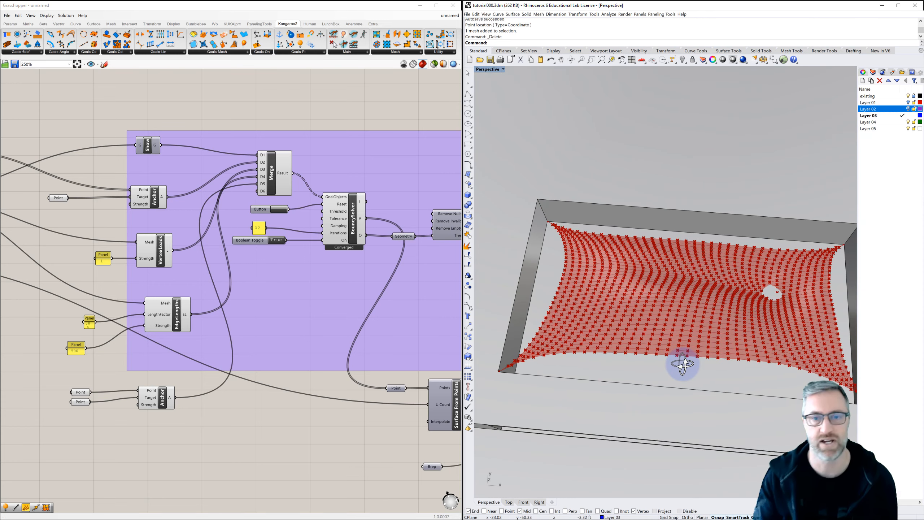
Add a Kangaroo Load goal to the canvas below the second Anchor.
left_click(309, 52)
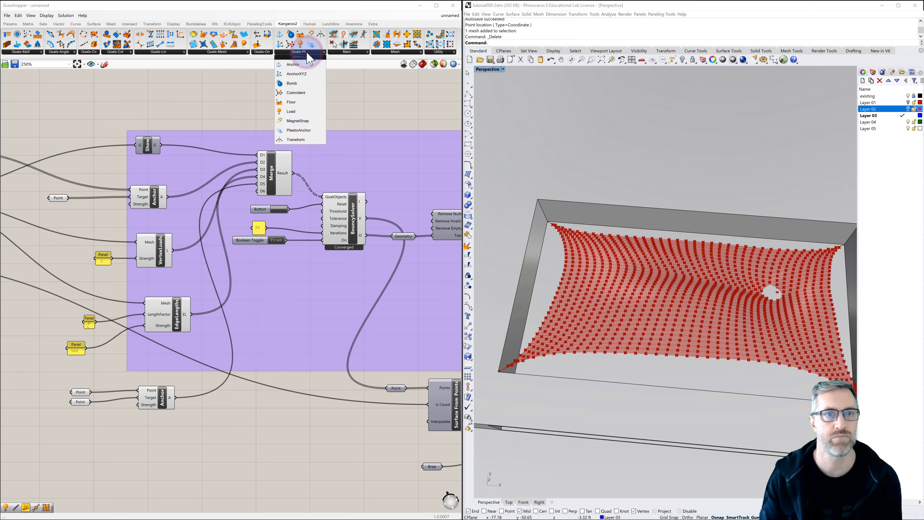
left_click_drag(291, 112, 290, 117)
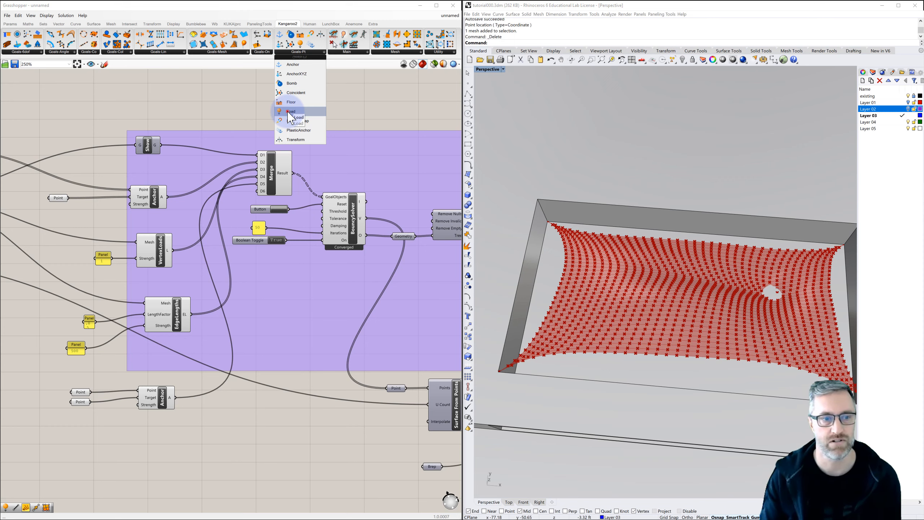
left_click_drag(290, 117, 287, 111)
left_click(169, 453)
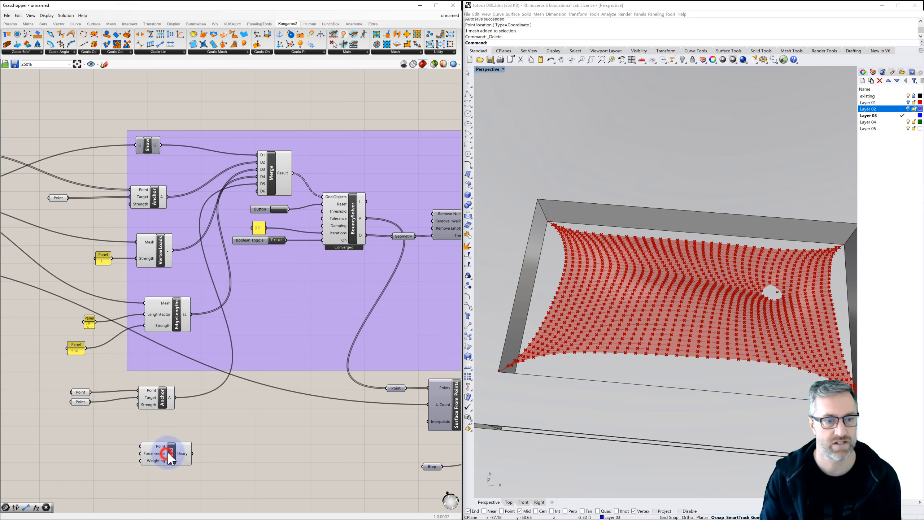
Add a Point parameter beside the Load goal and connect it to the Load's Point input.
right_click_drag(176, 428, 308, 398)
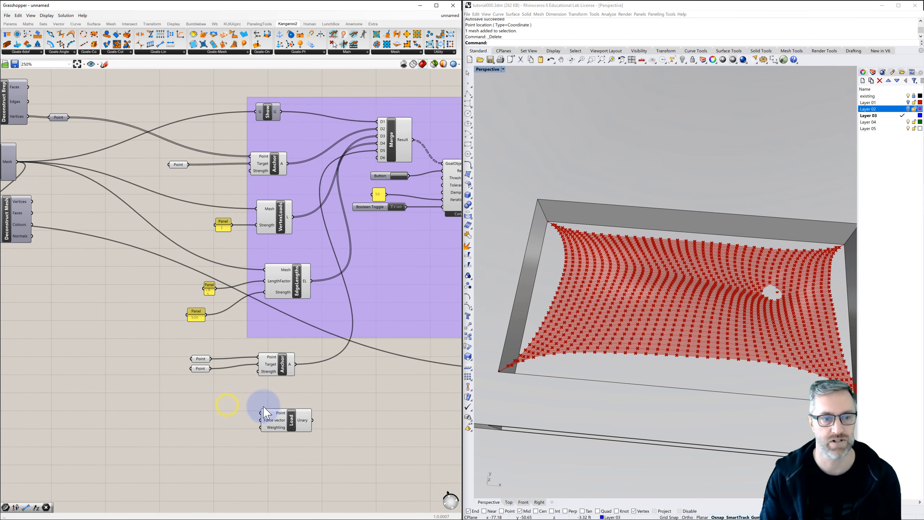
double_click(208, 415)
type("poi")
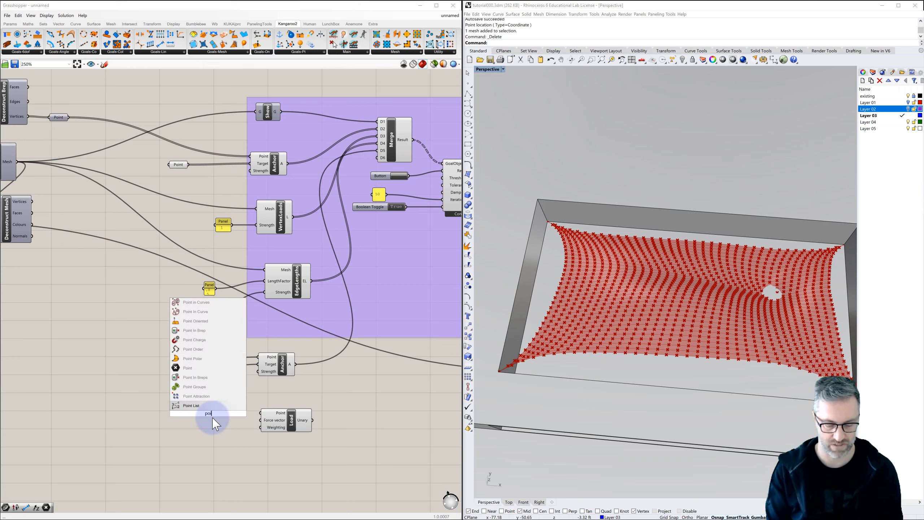
type("nt")
left_click(198, 405)
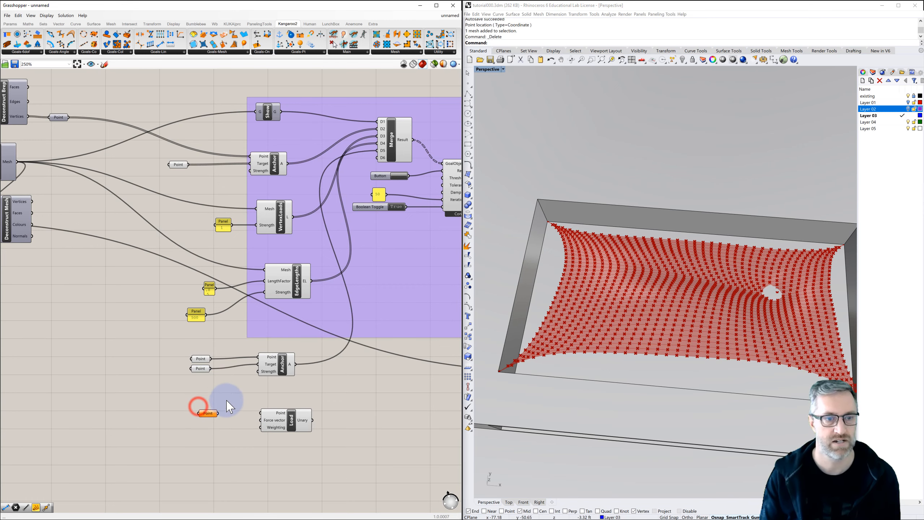
left_click_drag(219, 413, 263, 414)
Bake the Mesh Surface result, then pause the BouncySolver and hide its preview to expose the baked mesh from above.
right_click_drag(219, 396, 273, 392)
scroll(267, 391, "down", 1)
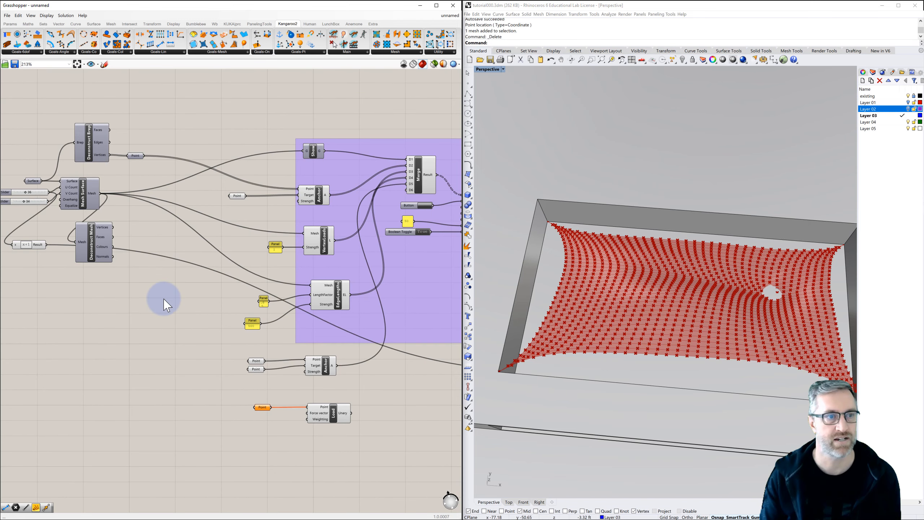
left_click(83, 200)
right_click(84, 202)
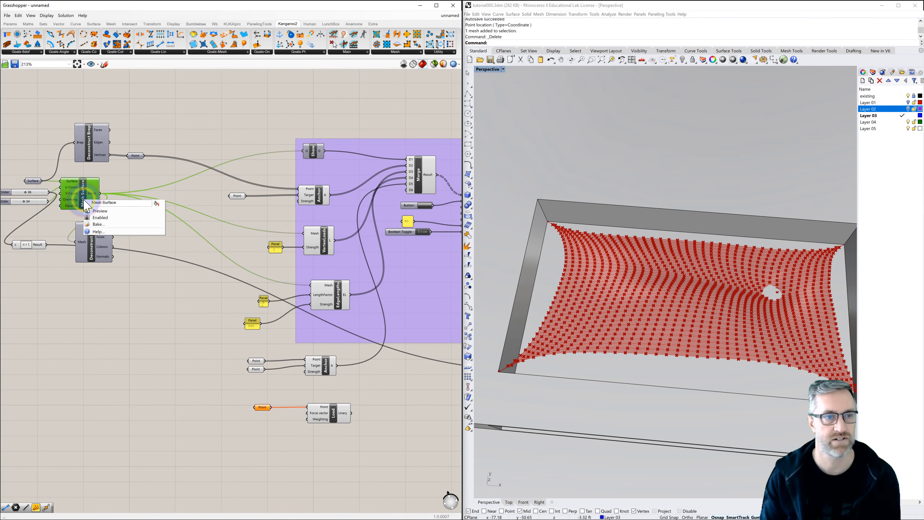
left_click(98, 224)
left_click(108, 289)
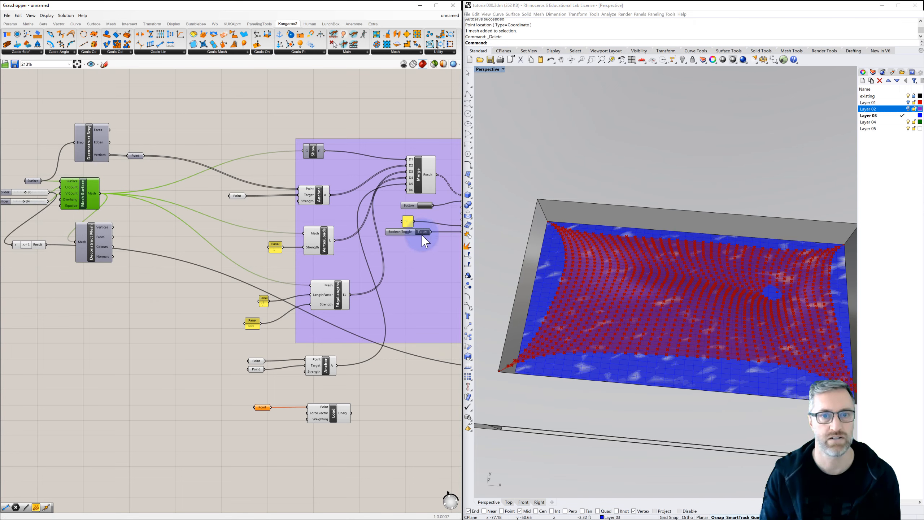
right_click_drag(435, 206, 352, 197)
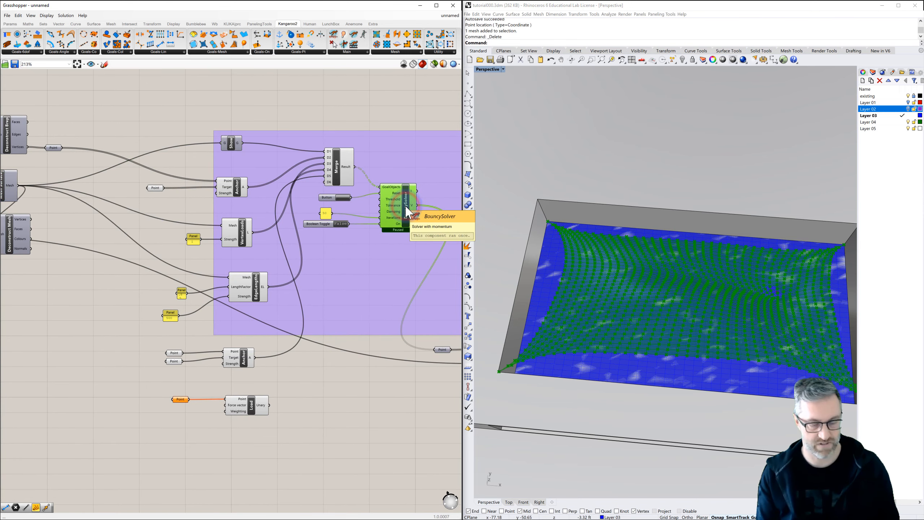
right_click_drag(494, 255, 493, 268)
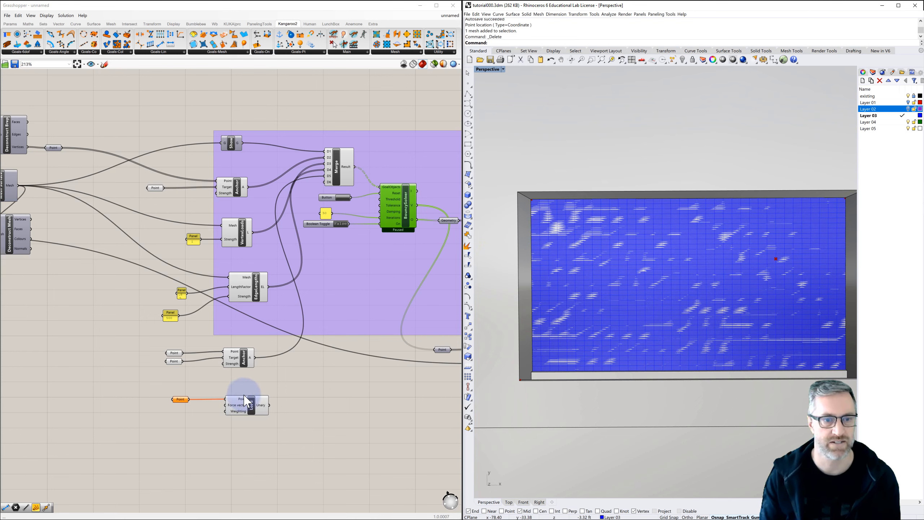
Connect the Load goal to Merge input D6 and set its Point to a baked mesh vertex across the opening from the interior anchor.
left_click_drag(270, 406, 325, 182)
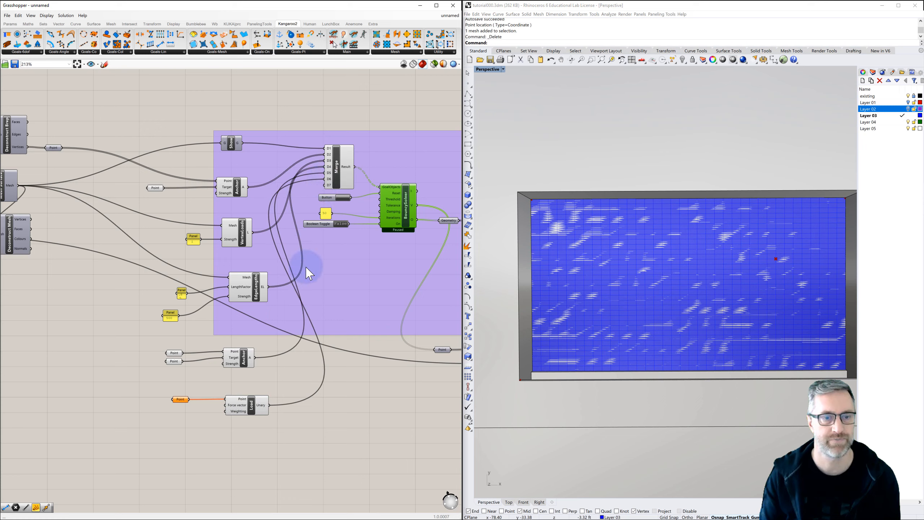
right_click(180, 400)
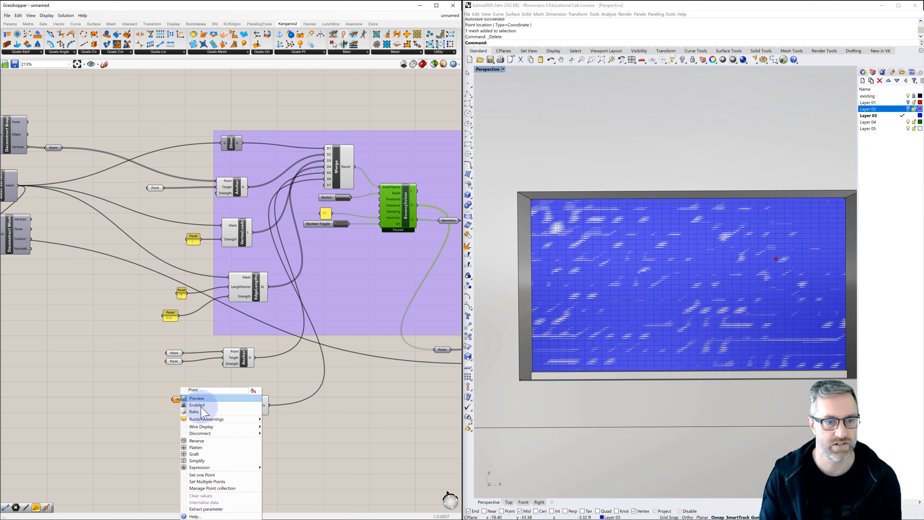
left_click(202, 474)
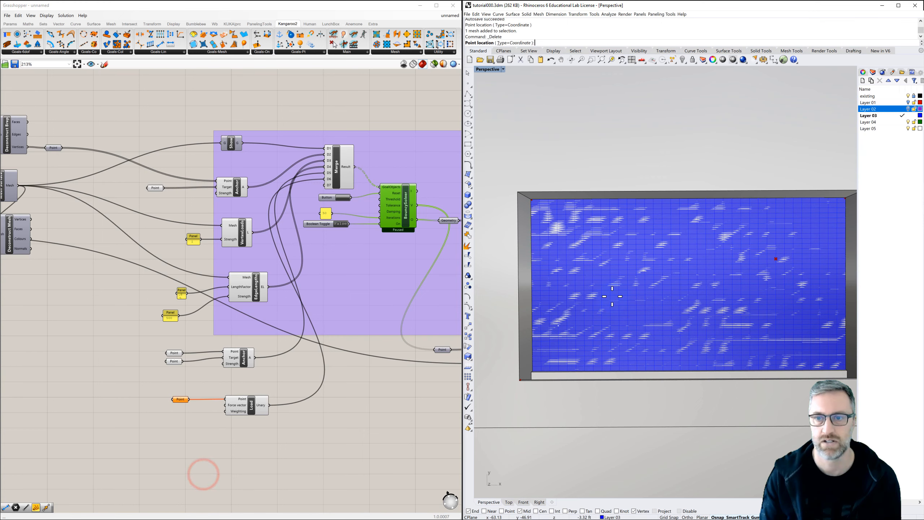
left_click(636, 284)
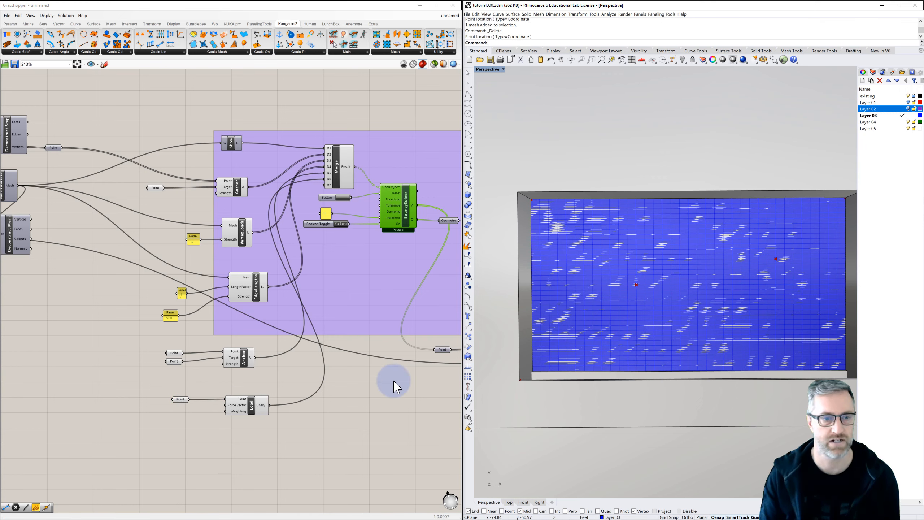
Delete the baked mesh and check the location of the Load's Point parameter in the opening.
left_click(600, 324)
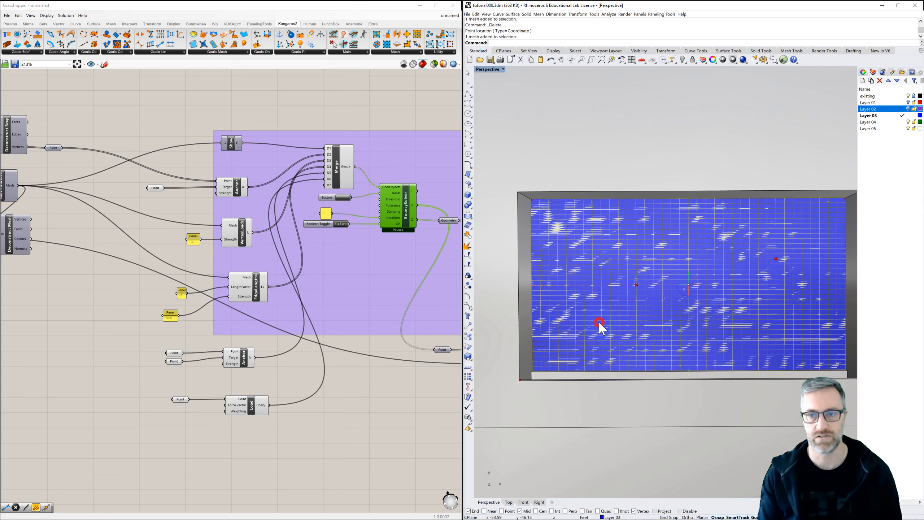
key("Delete")
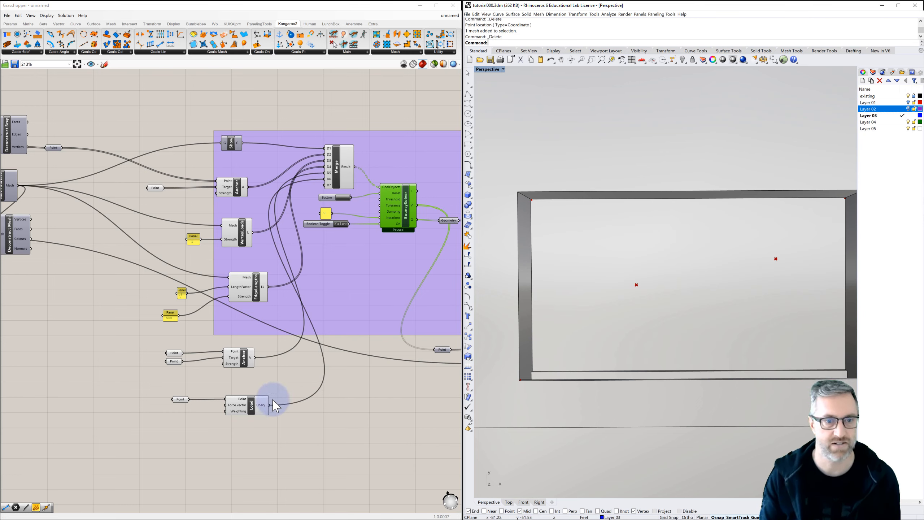
left_click(182, 405)
right_click(179, 400)
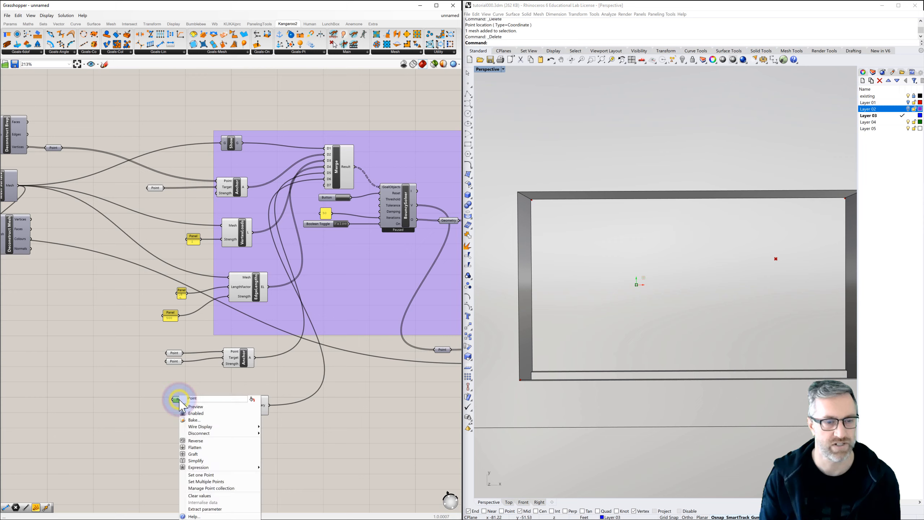
left_click(139, 447)
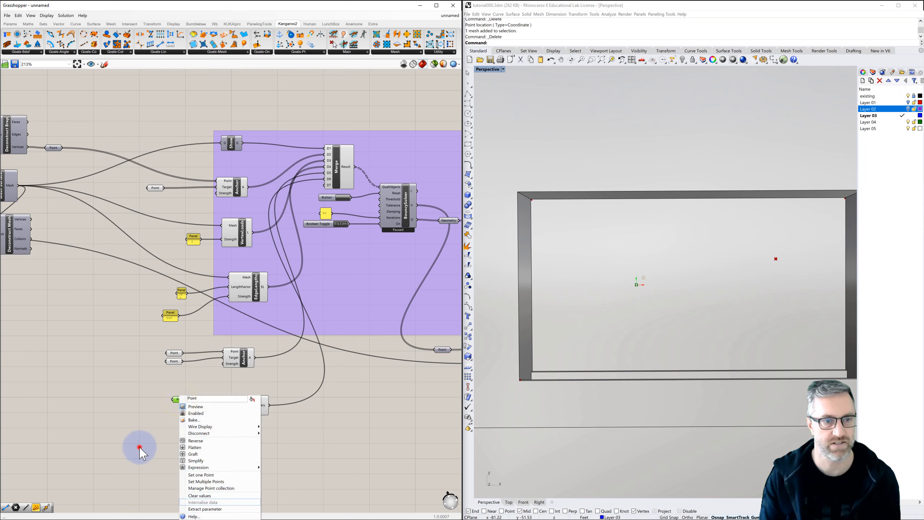
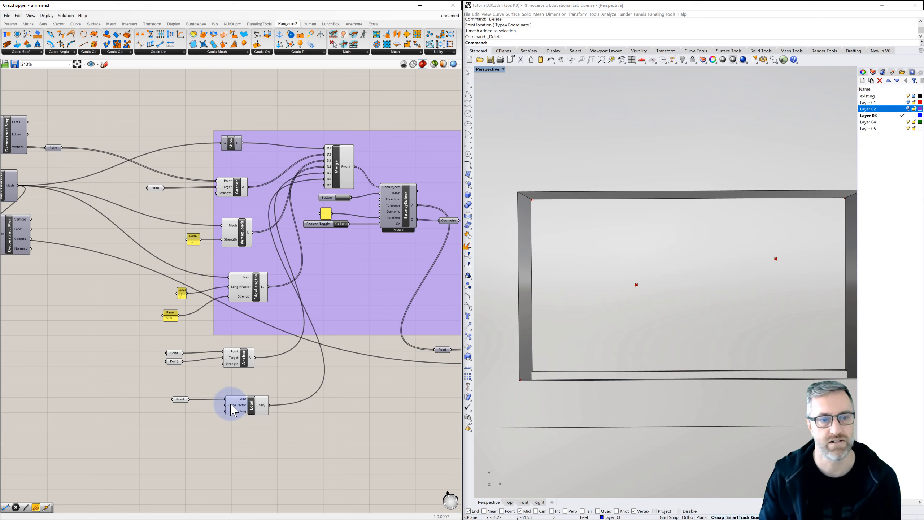
Draw a vertical polyline segment above the rectangular opening in the Front view to represent the force direction.
mouse_move(233, 411)
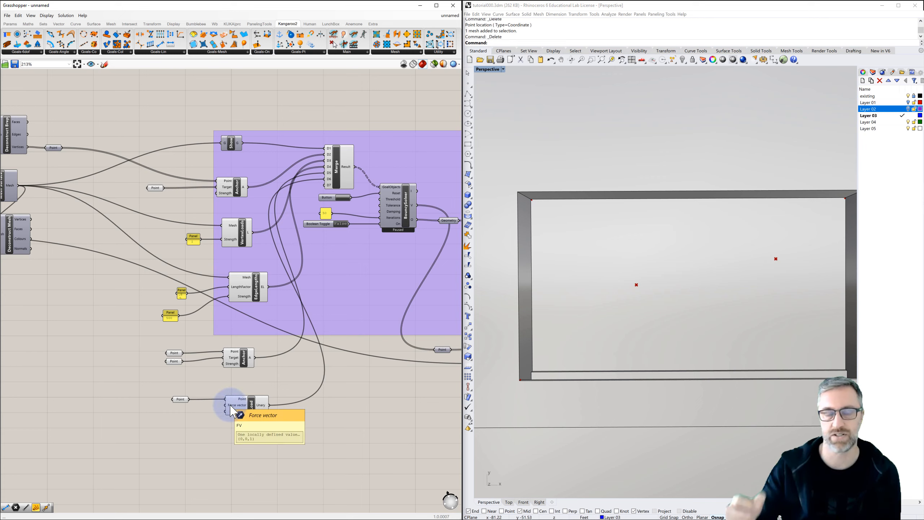
right_click_drag(576, 340, 577, 308)
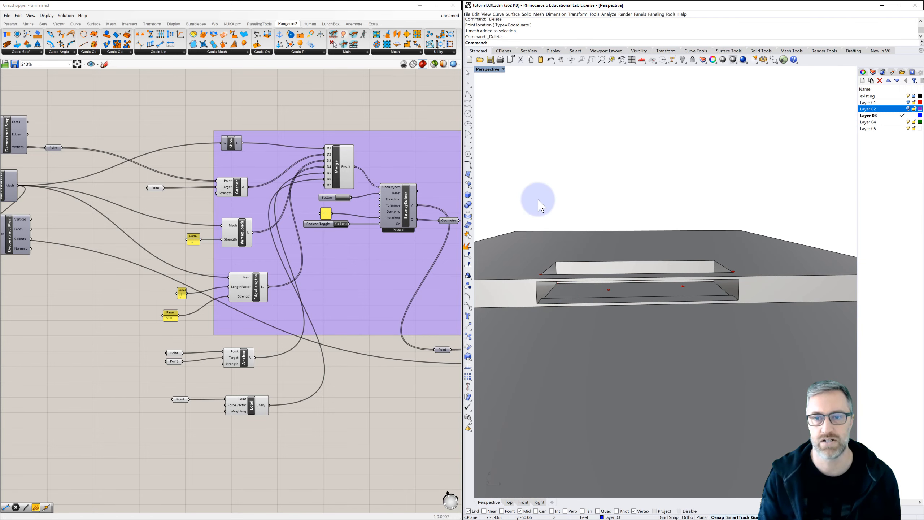
double_click(489, 70)
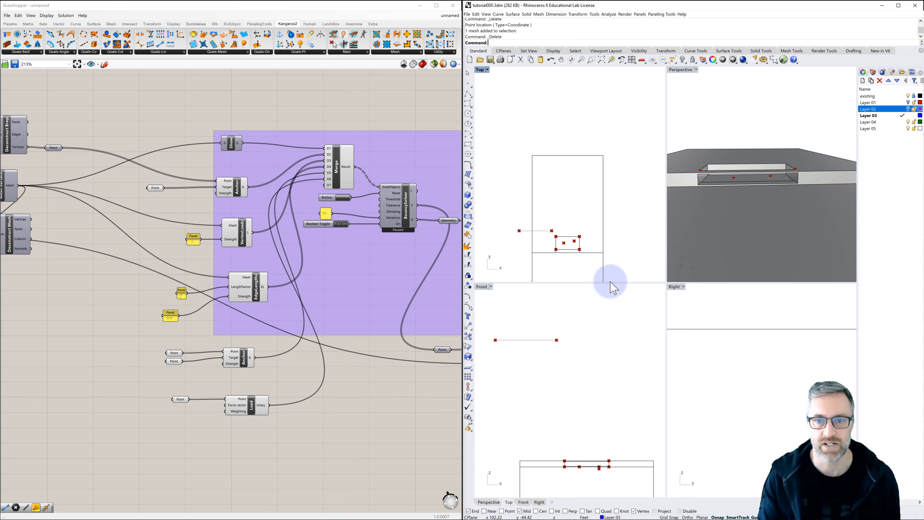
right_click_drag(582, 419, 551, 326)
scroll(548, 378, "up", 3)
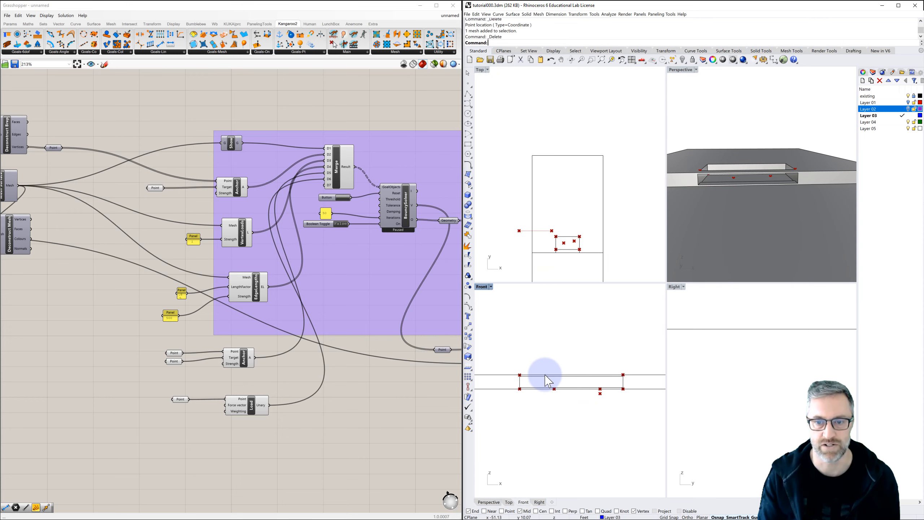
scroll(546, 377, "up", 1)
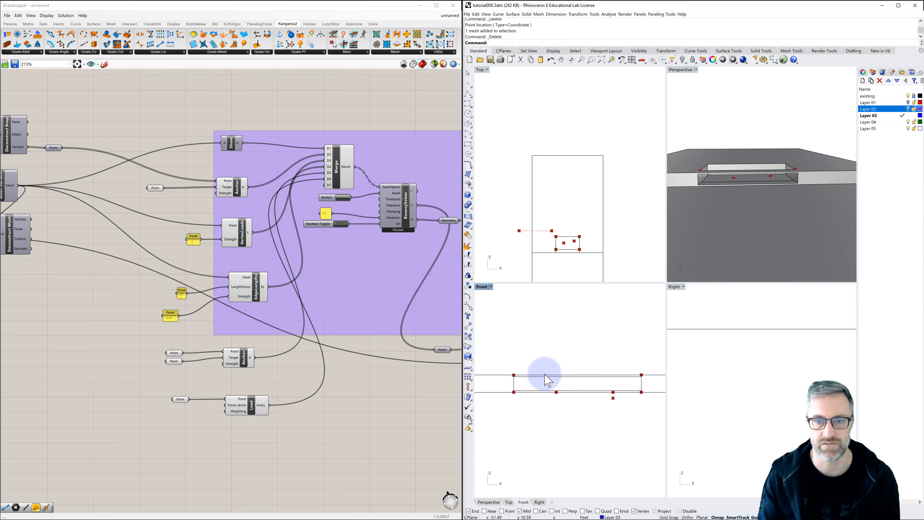
left_click(469, 96)
left_click(557, 356)
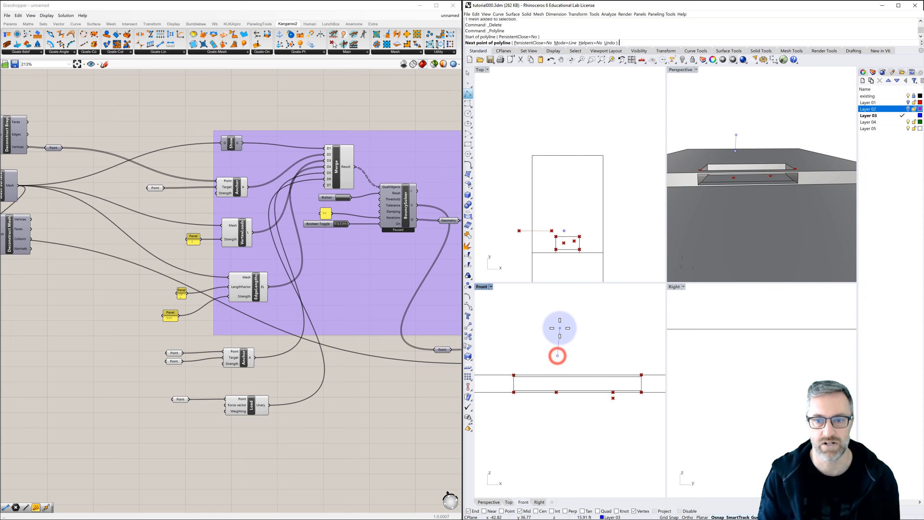
left_click(557, 315)
right_click(557, 316)
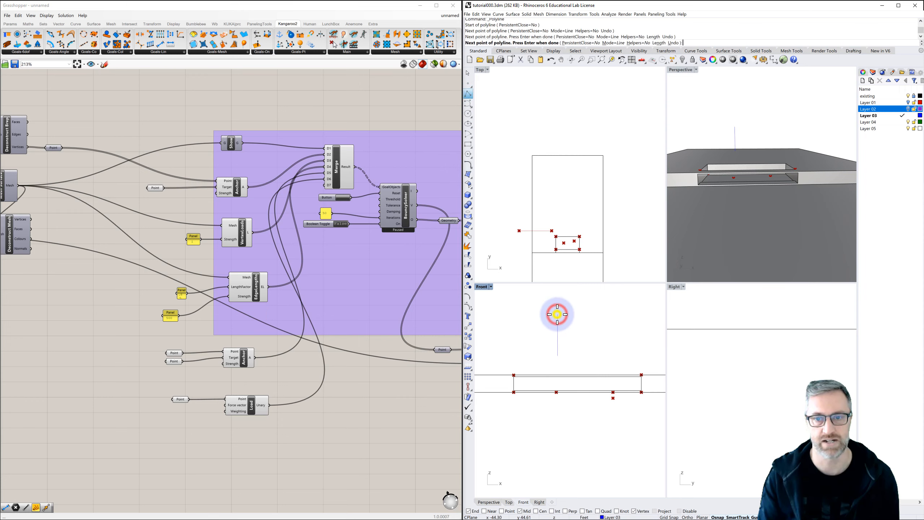
Tilt the vertical line by rotating it in the Front view and again in the Right view.
left_click(558, 341)
scroll(557, 341, "up", 3)
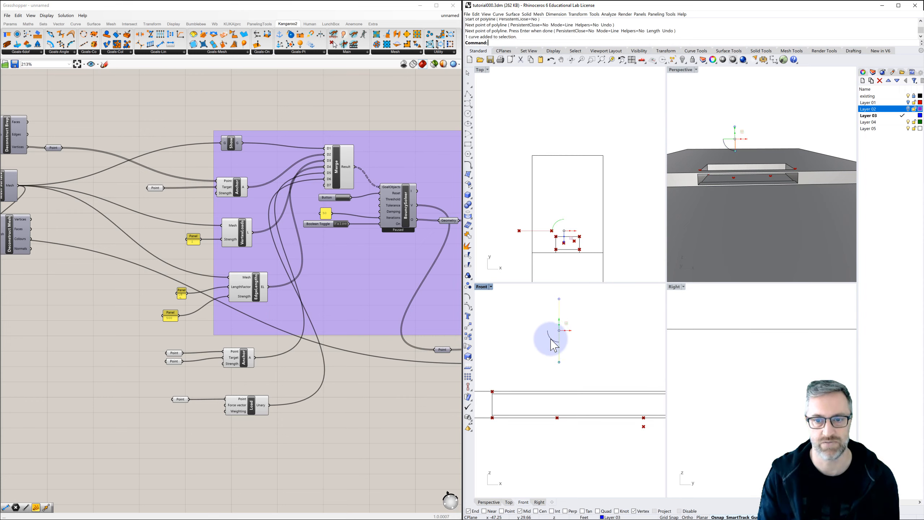
left_click_drag(551, 339, 547, 331)
scroll(728, 352, "down", 2)
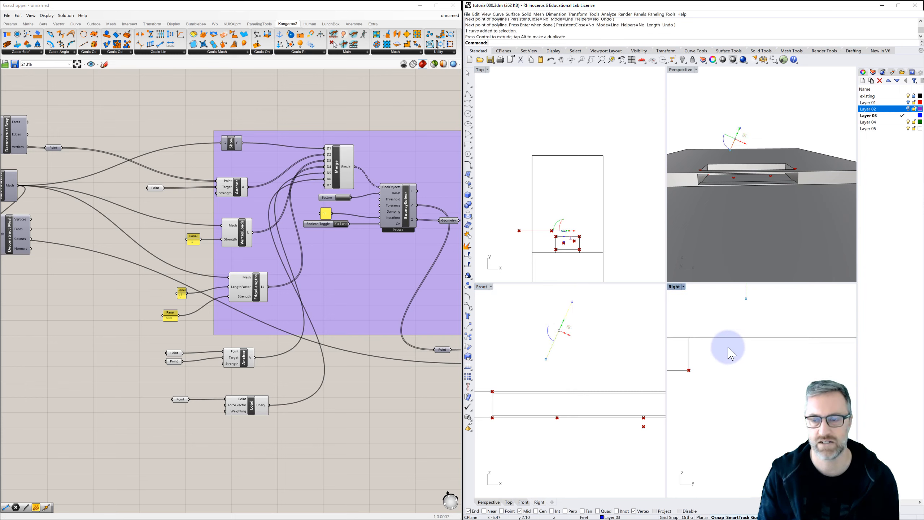
scroll(728, 348, "down", 8)
left_click(705, 324)
scroll(734, 319, "up", 2)
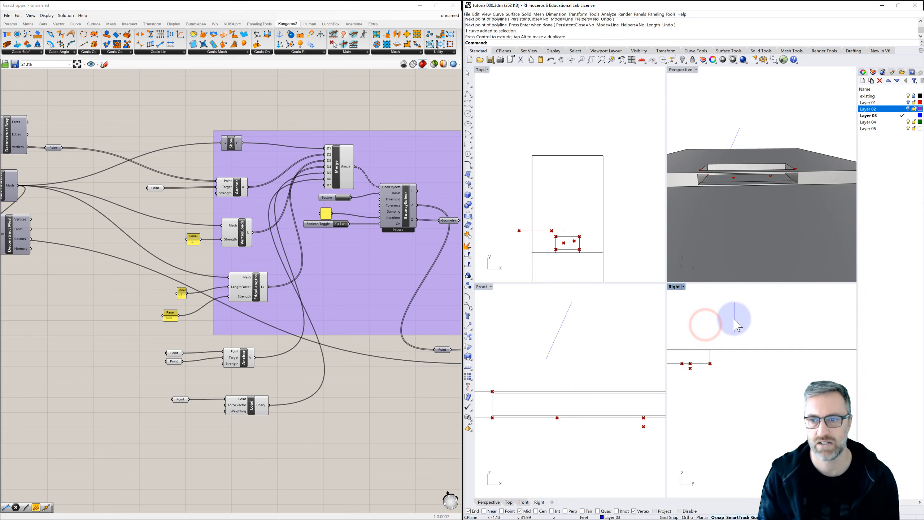
left_click(736, 322)
left_click_drag(728, 326, 736, 333)
left_click(768, 313)
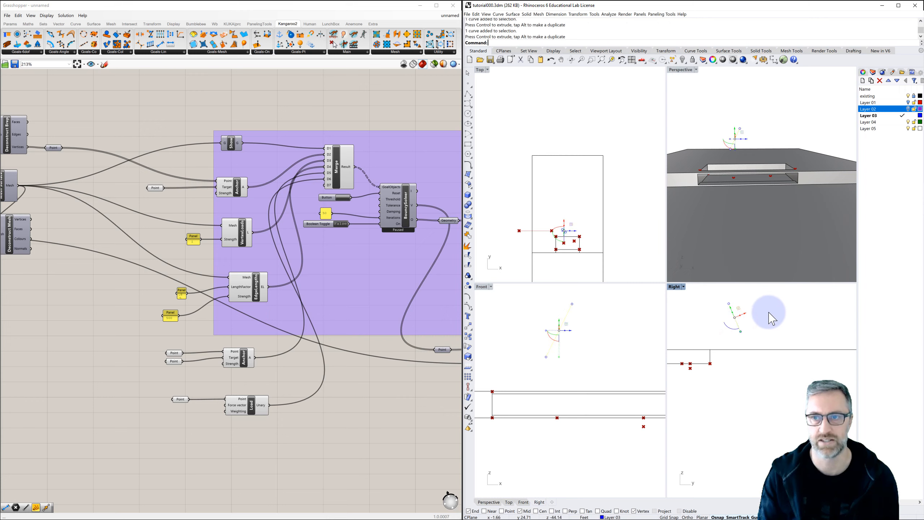
Restore the maximized Perspective view, then add a Unit Vector component and connect its output to the Load's Force vector input.
double_click(678, 70)
right_click_drag(677, 226, 697, 241)
right_click_drag(625, 258, 800, 276, "shift")
right_click_drag(639, 243, 610, 244)
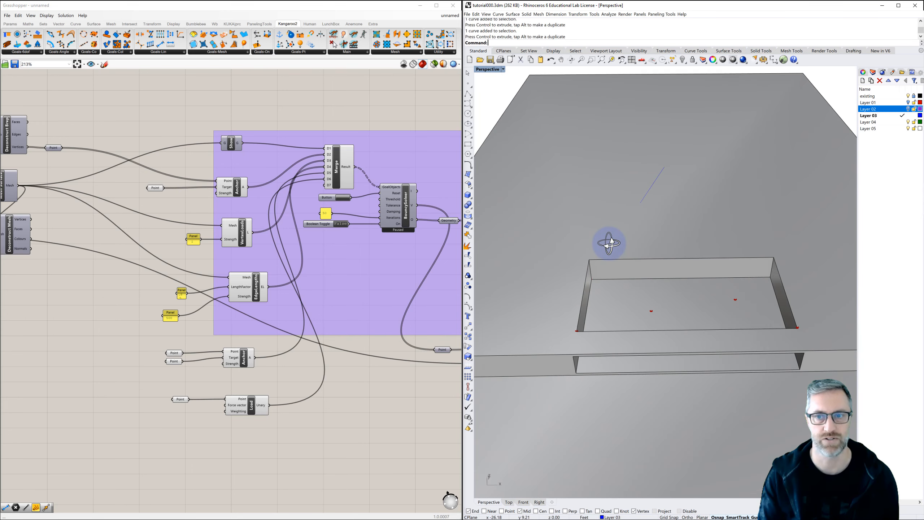
double_click(206, 408)
type("unit")
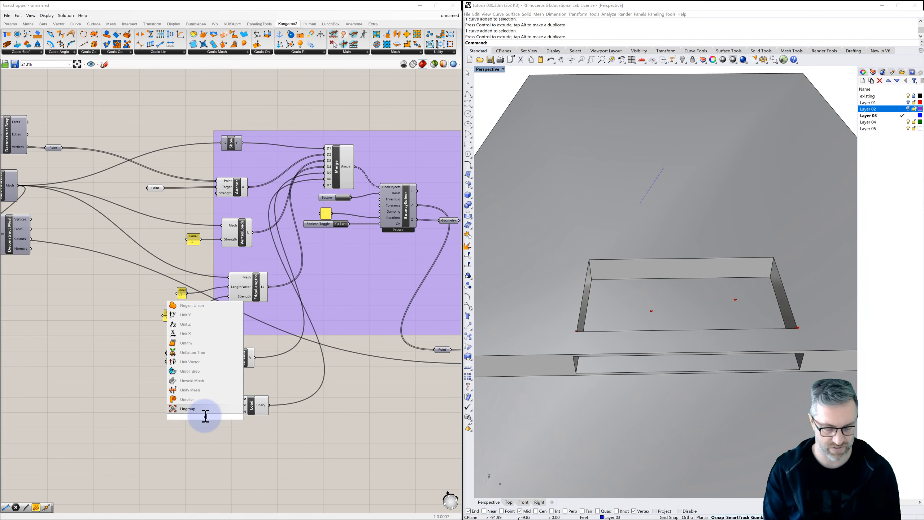
left_click(190, 408)
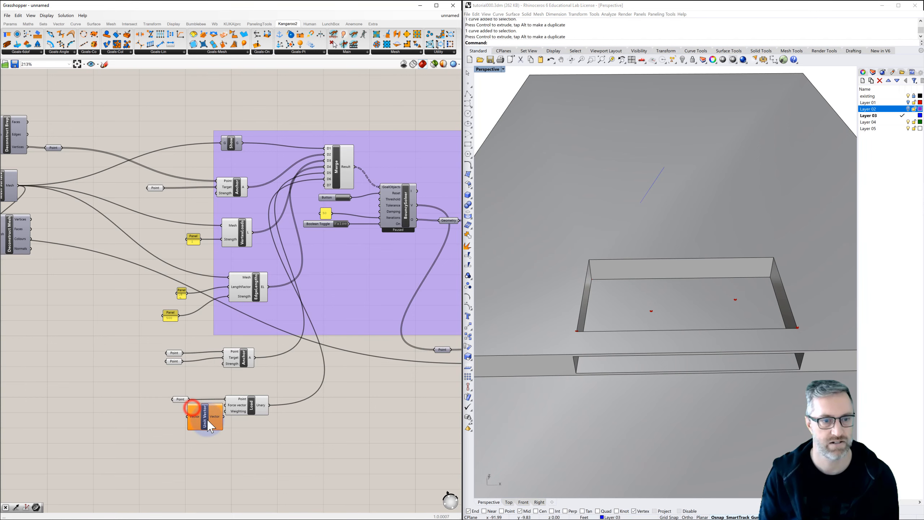
left_click(206, 420)
left_click_drag(208, 427, 224, 405)
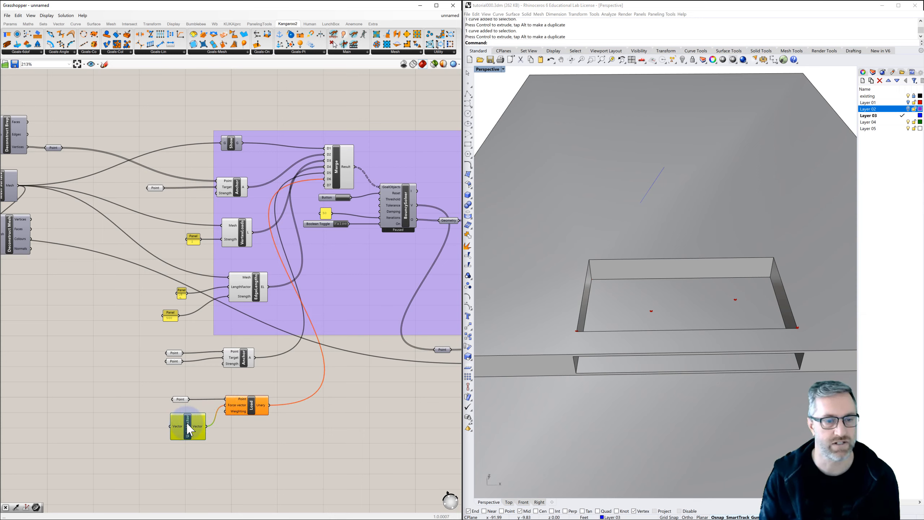
left_click_drag(184, 429, 163, 431)
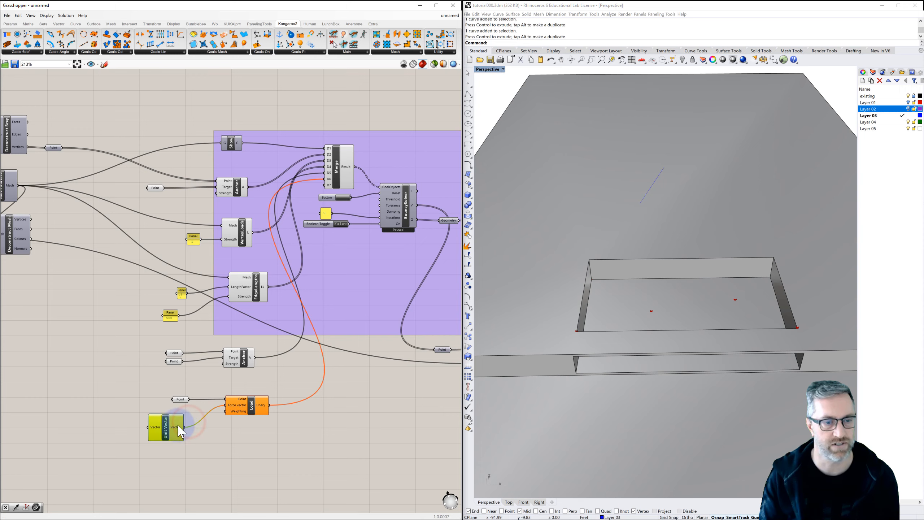
Insert a Multiplication component between the Unit Vector output and the Load's Force vector input.
double_click(198, 455)
type("mult")
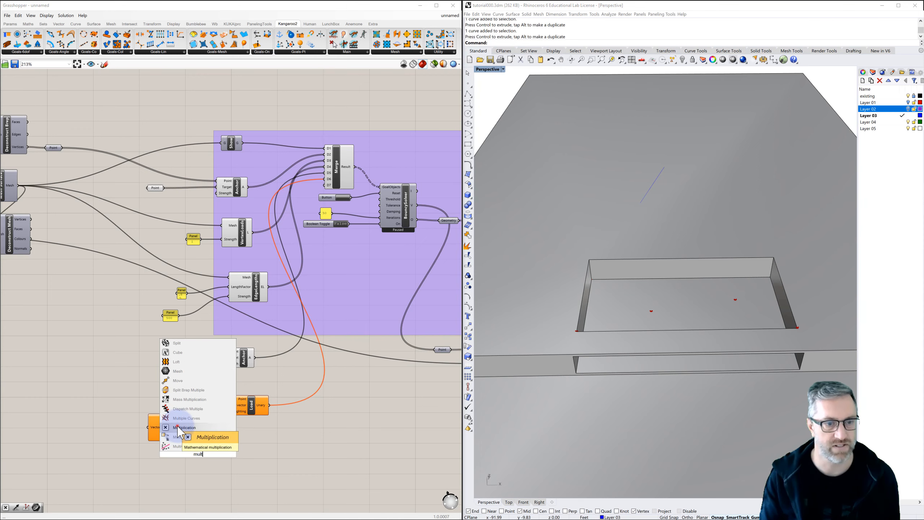
left_click(184, 427)
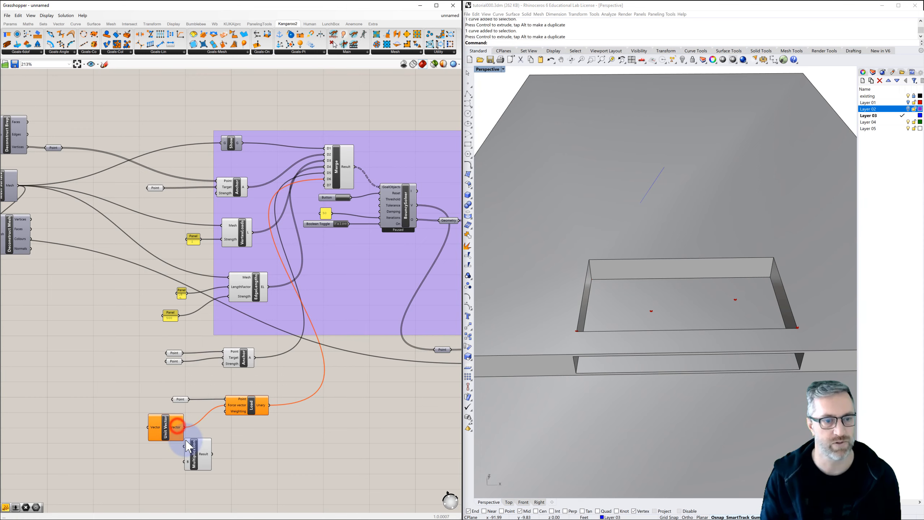
left_click_drag(184, 427, 224, 405)
left_click(200, 451)
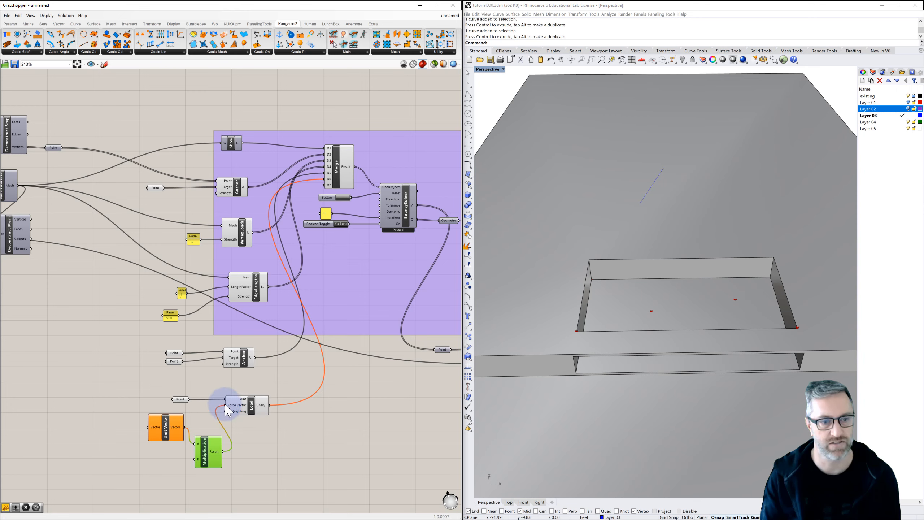
Add a Curve parameter referencing the tilted line and connect it to the Unit Vector's Vector input.
double_click(128, 428)
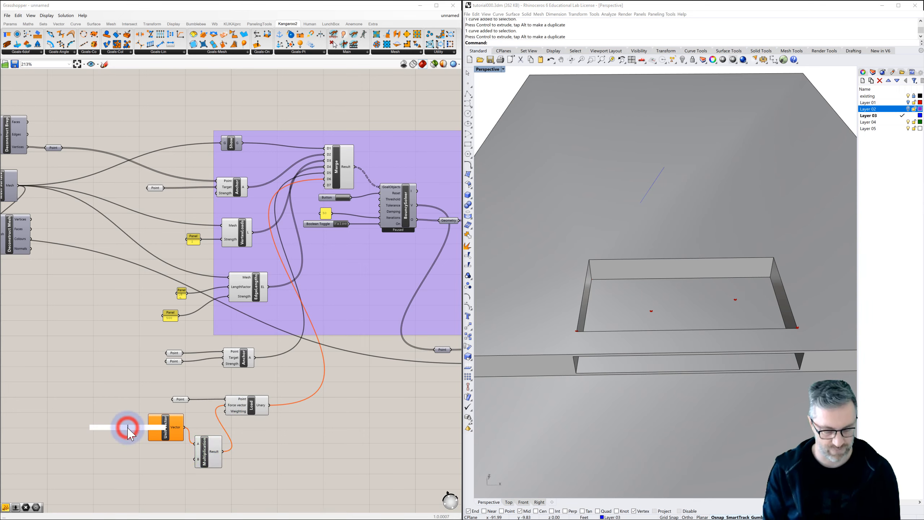
type("curve")
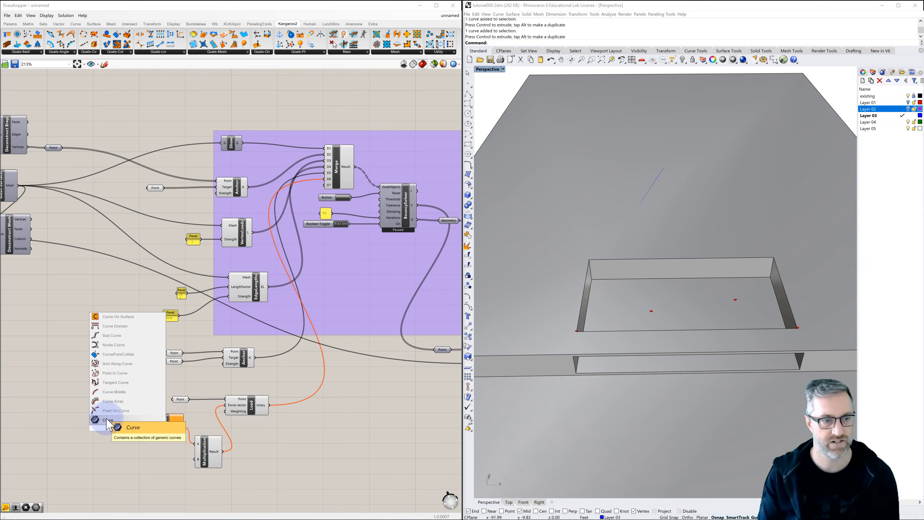
left_click(122, 419)
right_click(127, 429)
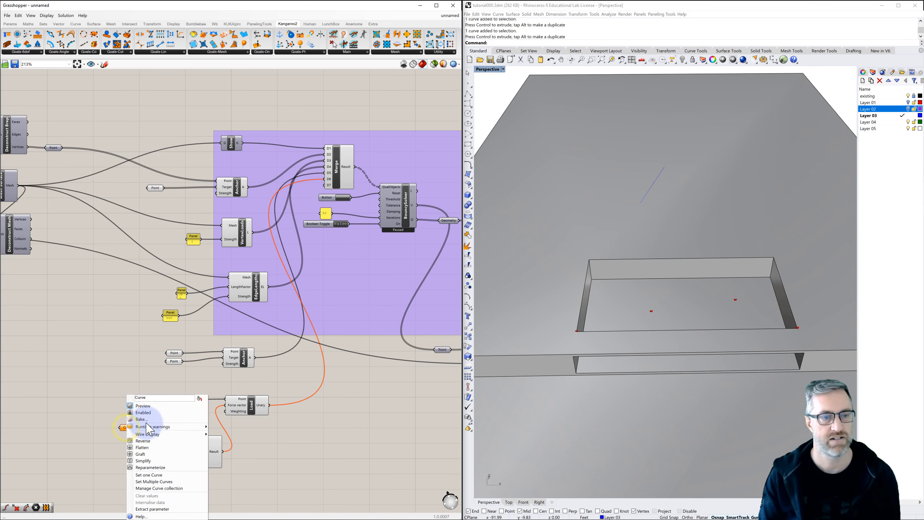
left_click(156, 474)
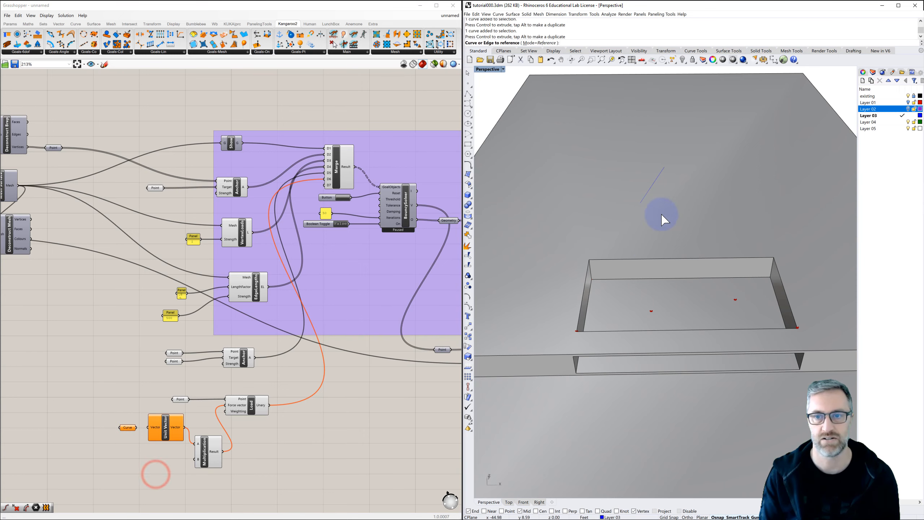
left_click(649, 191)
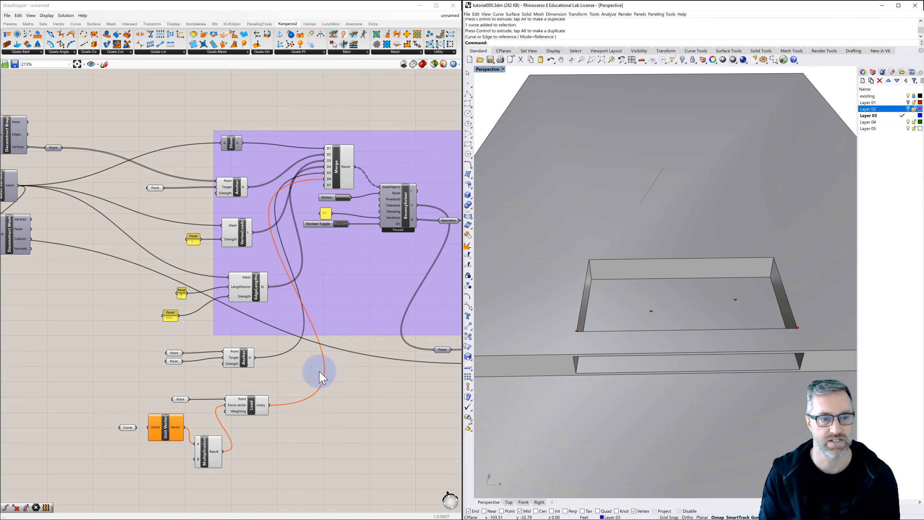
left_click_drag(137, 428, 150, 426)
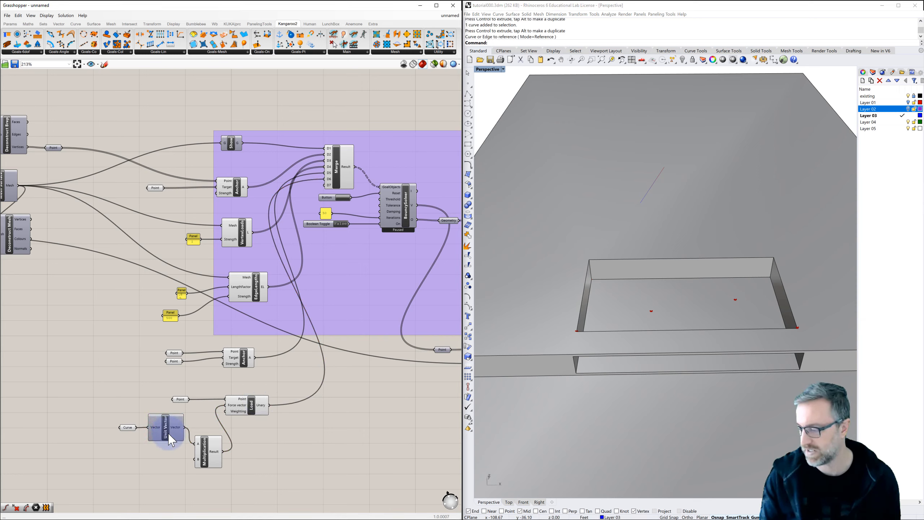
Add a Panel holding the force multiplier and connect it to the Multiplication's B input.
double_click(160, 460)
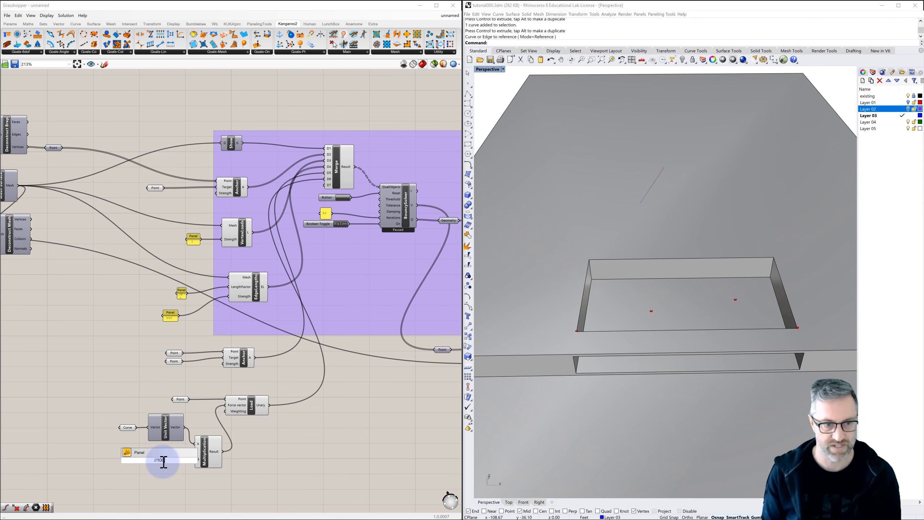
key("Return")
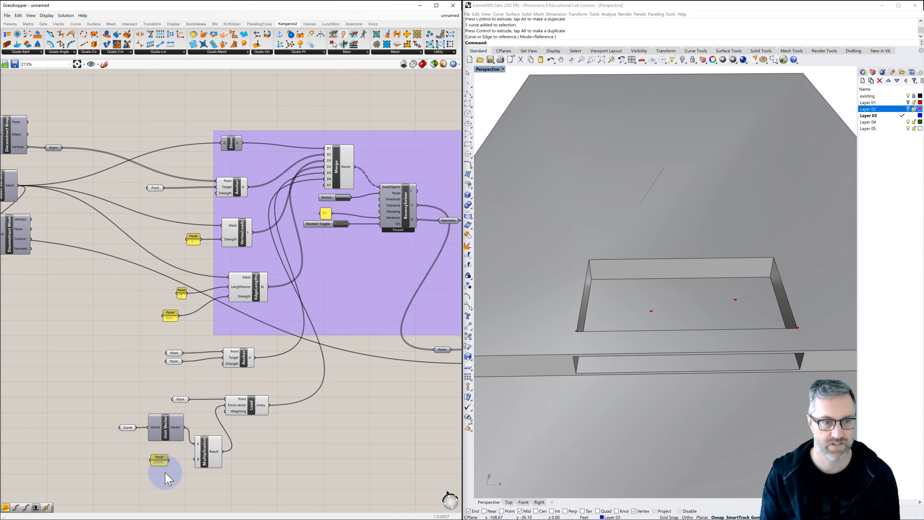
left_click_drag(168, 460, 195, 459)
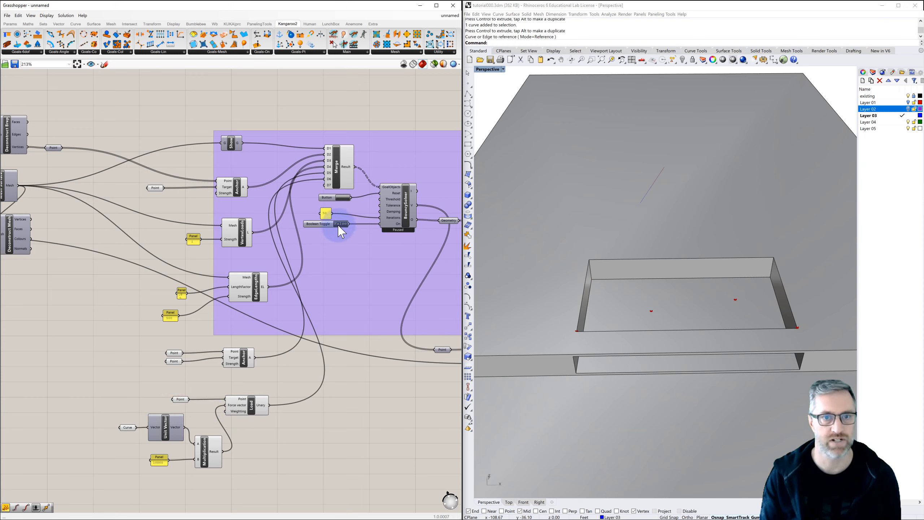
Turn the BouncySolver preview back on, run the solver, reset it and inspect how the load deforms the mesh.
left_click(405, 213)
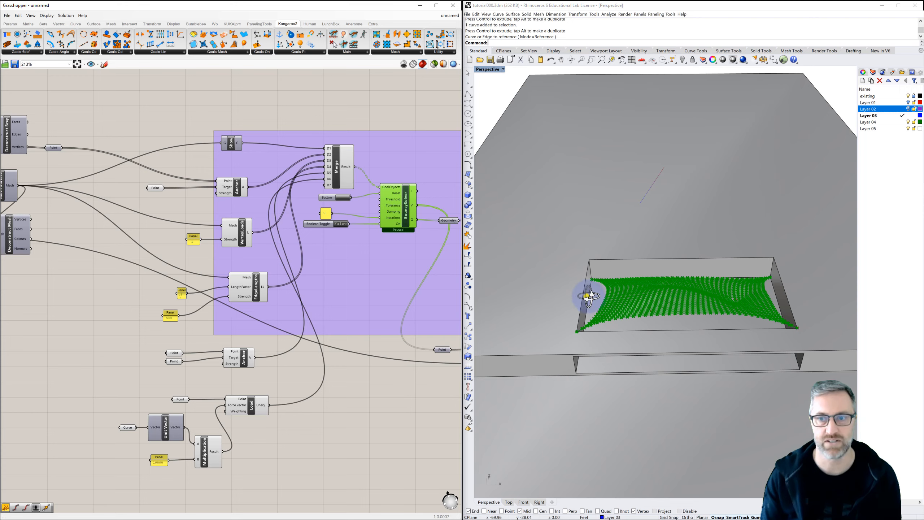
right_click_drag(586, 295, 617, 298)
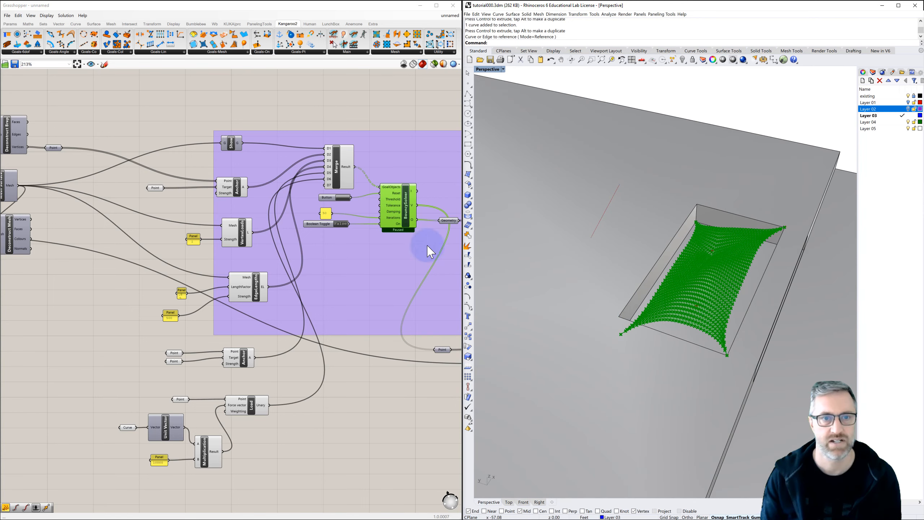
double_click(341, 223)
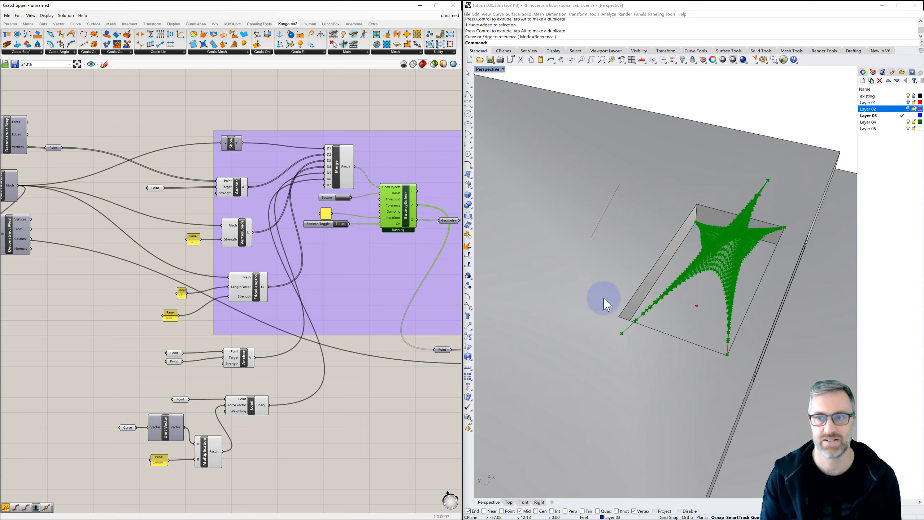
left_click(348, 198)
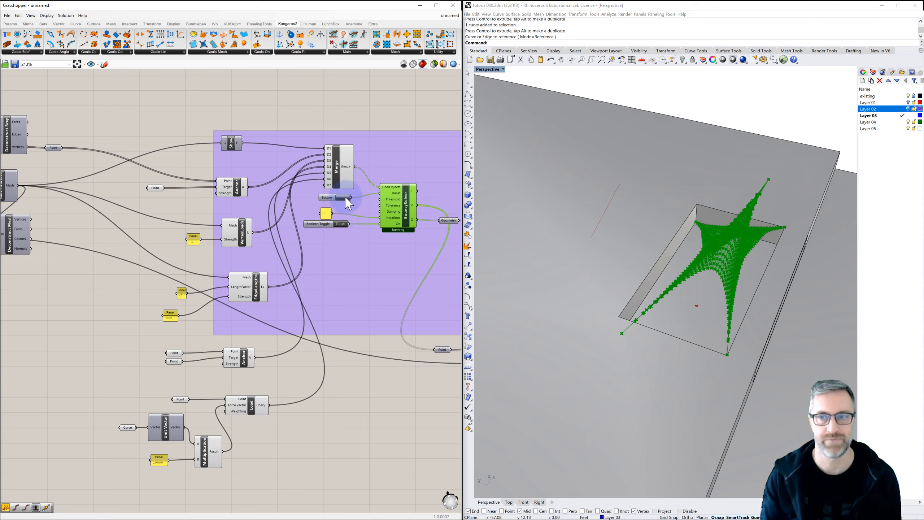
right_click_drag(582, 292, 550, 287)
scroll(549, 286, "down", 2)
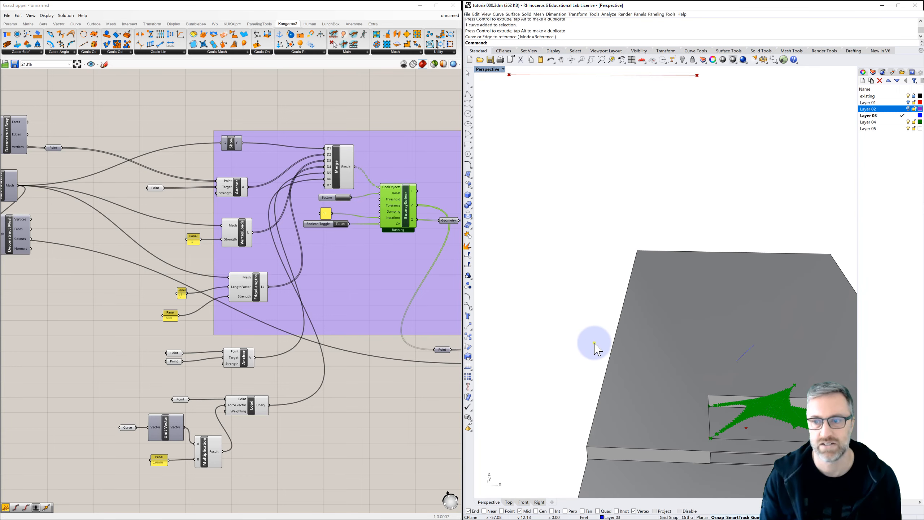
right_click_drag(594, 343, 537, 274, "shift")
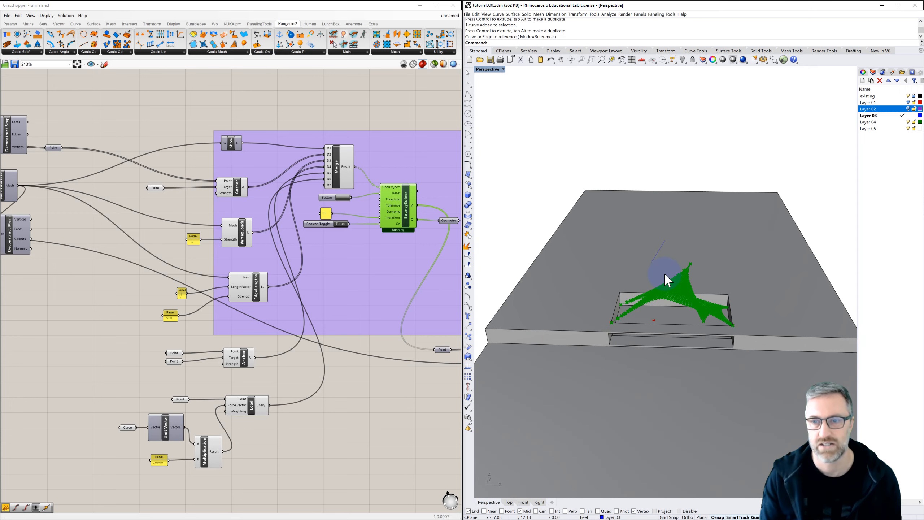
scroll(664, 273, "up", 3)
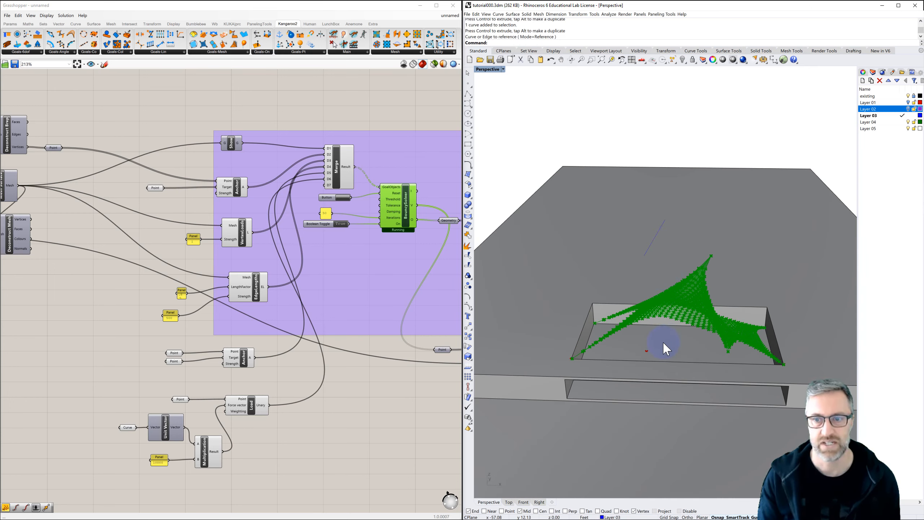
Try a different force multiplier in the load's Panel and inspect how the mesh peak responds in the Perspective view.
left_click(647, 350)
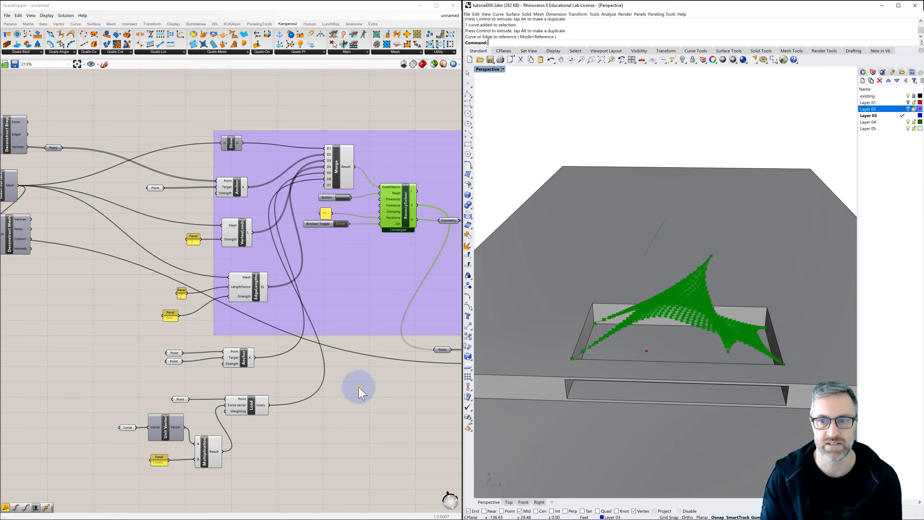
right_click_drag(359, 386, 340, 341)
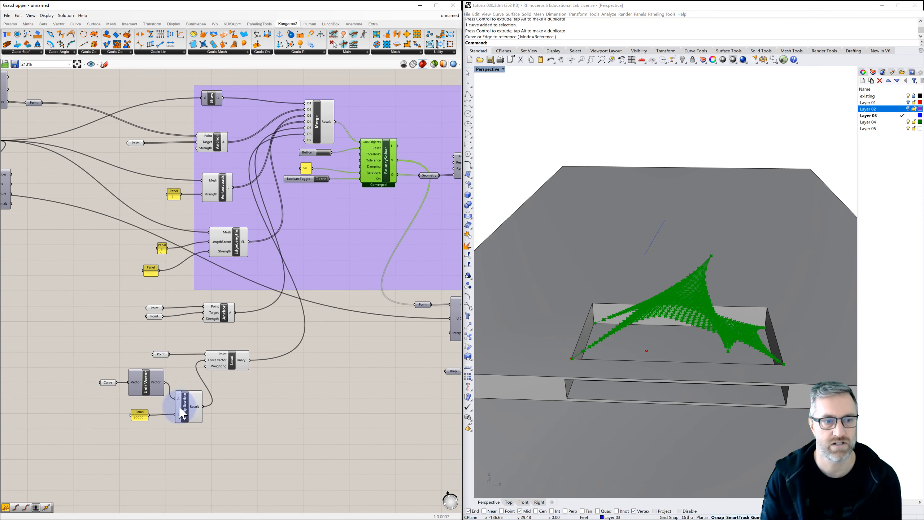
double_click(139, 418)
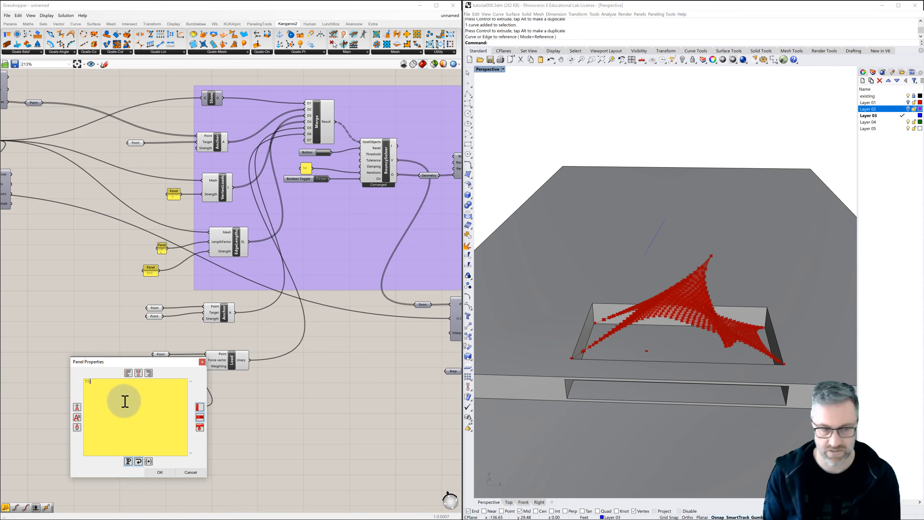
left_click(160, 472)
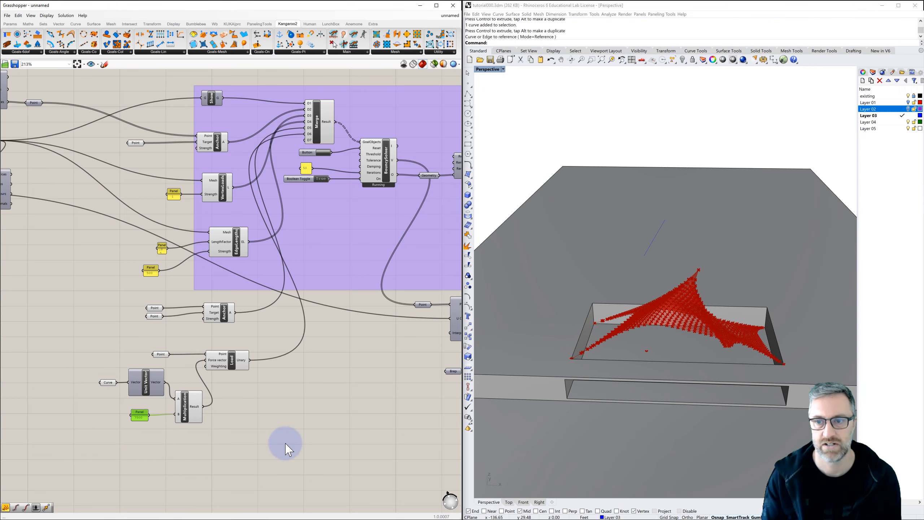
mouse_move(687, 349)
right_mouse_down()
mouse_move(683, 333)
mouse_move(683, 367)
right_mouse_up()
right_click_drag(690, 253, 695, 173)
right_click_drag(704, 342, 702, 334)
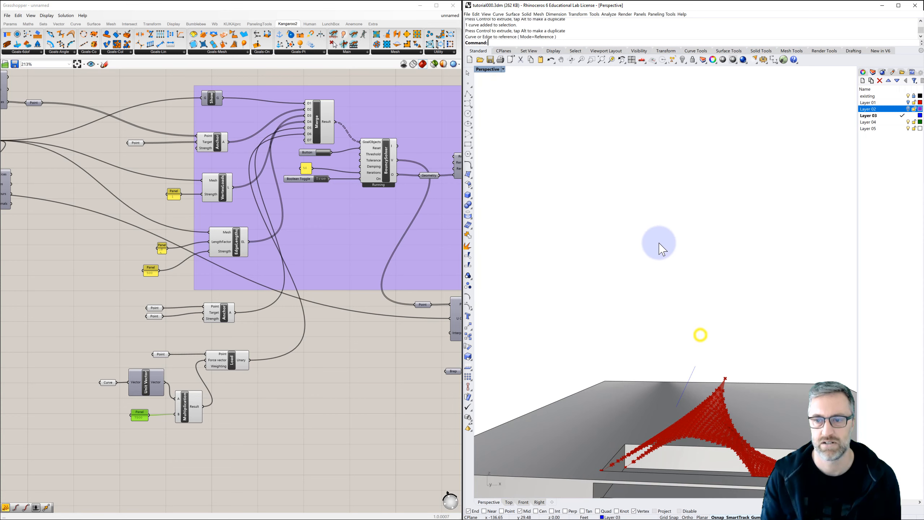
right_click_drag(588, 93, 640, 256, "shift")
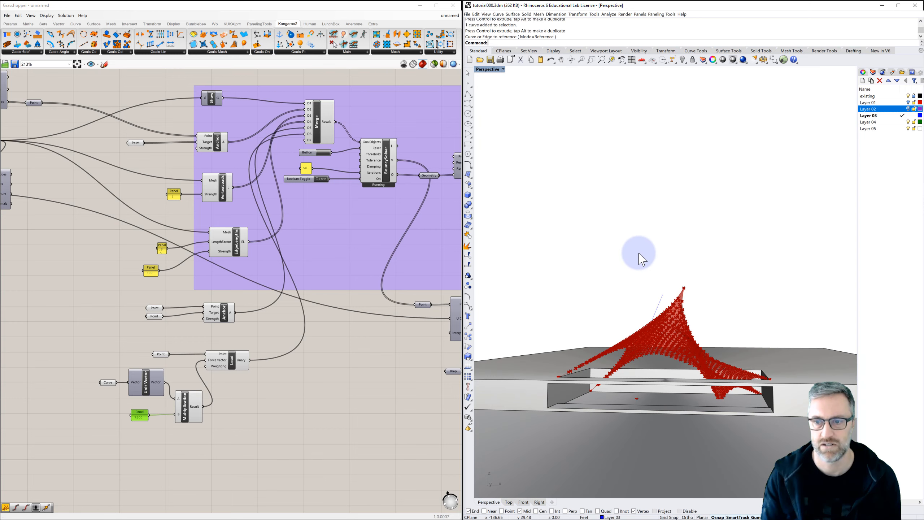
Set the Panel feeding the Multiplication's B input to 5000.
left_click(139, 419)
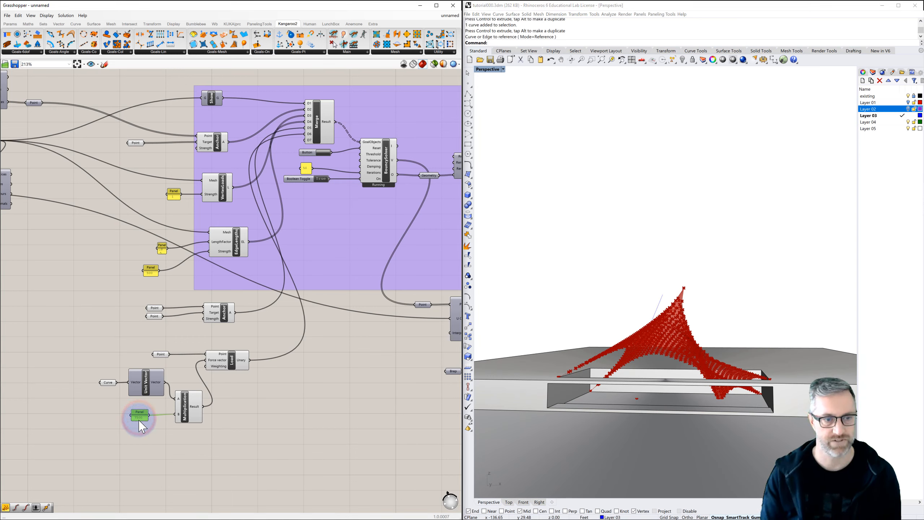
double_click(137, 424)
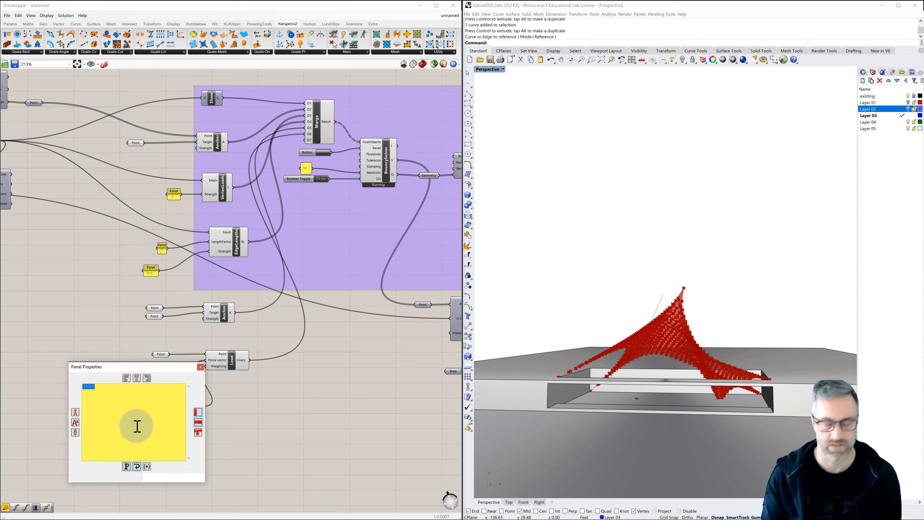
type("500")
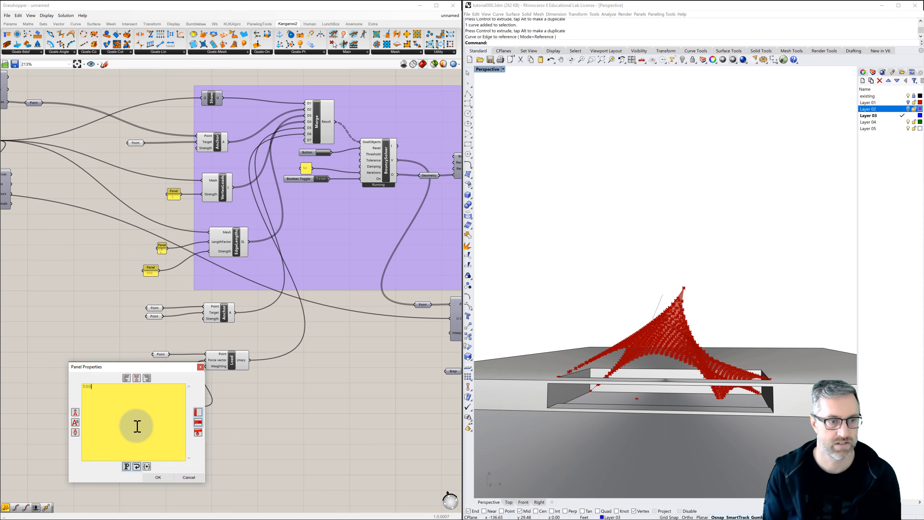
type("00")
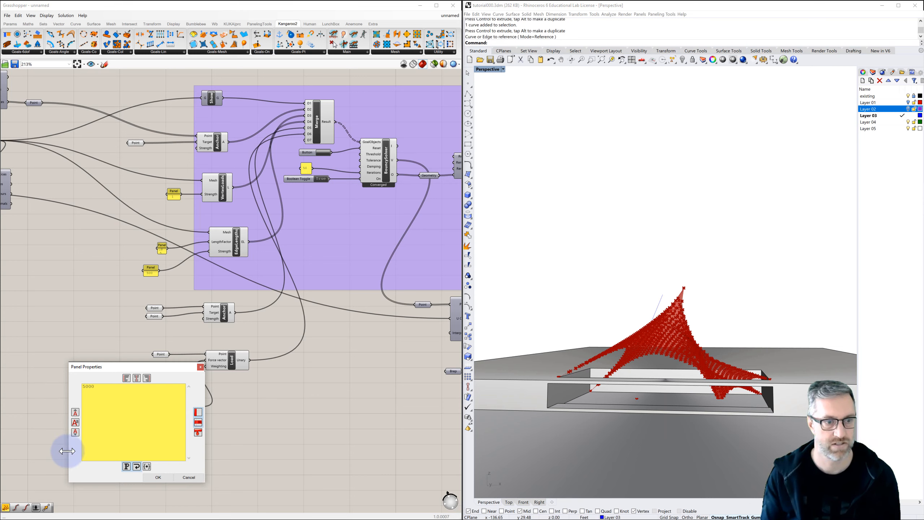
left_click(158, 478)
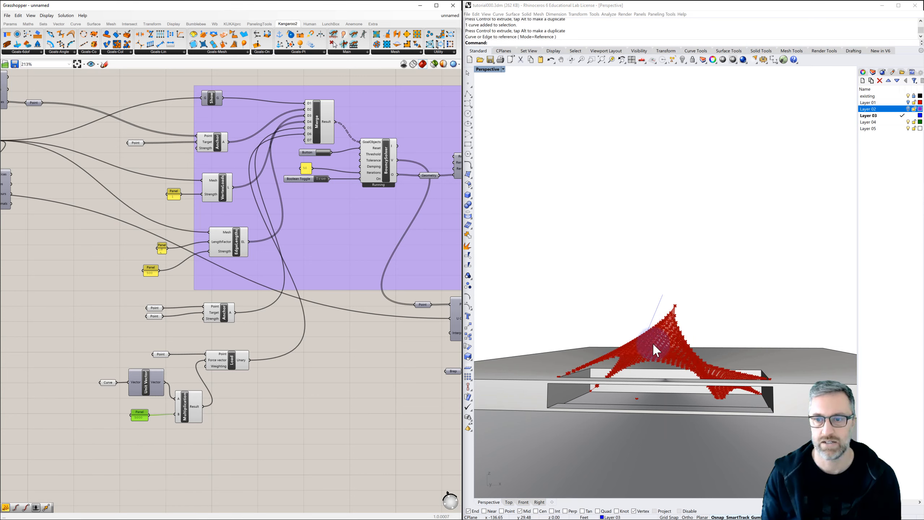
Switch to the four-viewport layout and rotate the load direction line about 90 degrees counter-clockwise in the Front view.
left_click(658, 313)
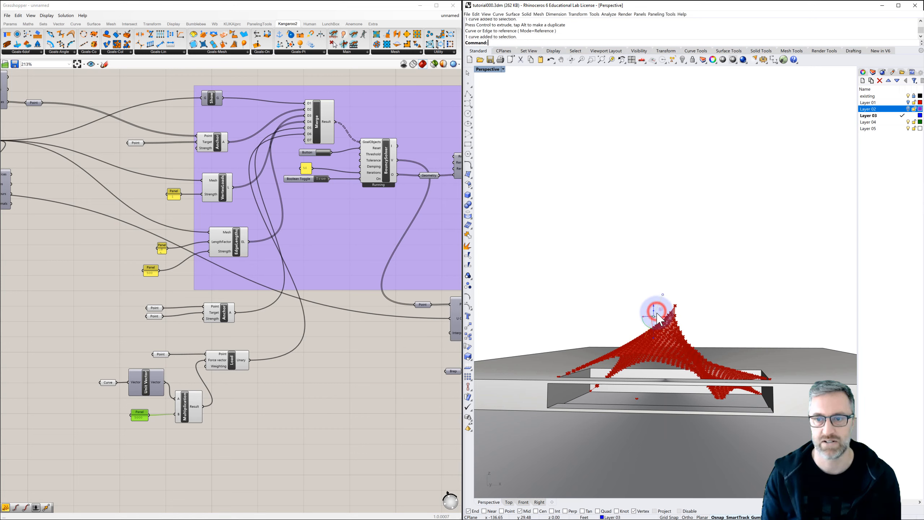
mouse_move(646, 339)
right_mouse_down()
mouse_move(642, 331)
mouse_move(647, 338)
right_mouse_up()
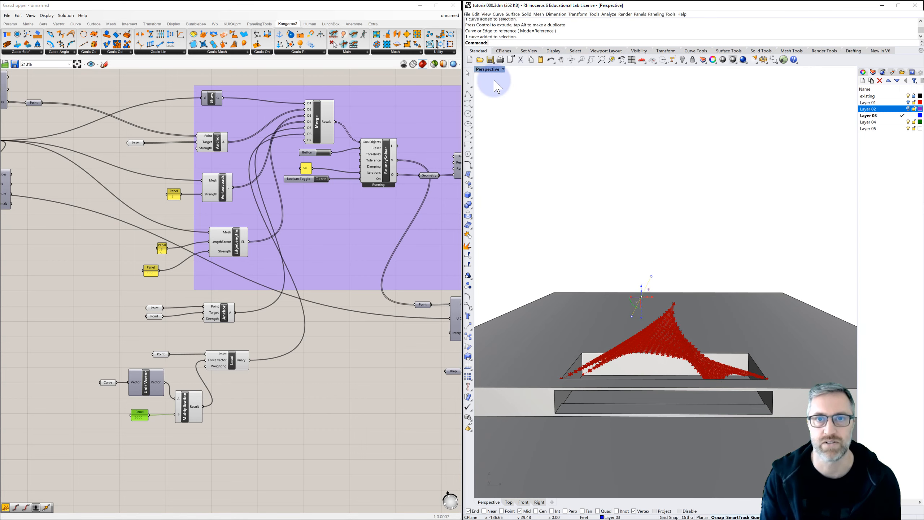
double_click(488, 71)
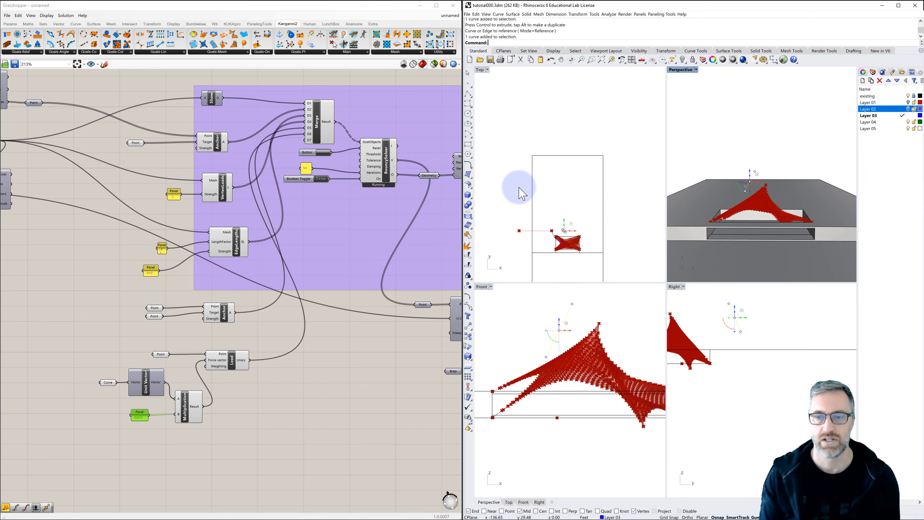
left_click(584, 309)
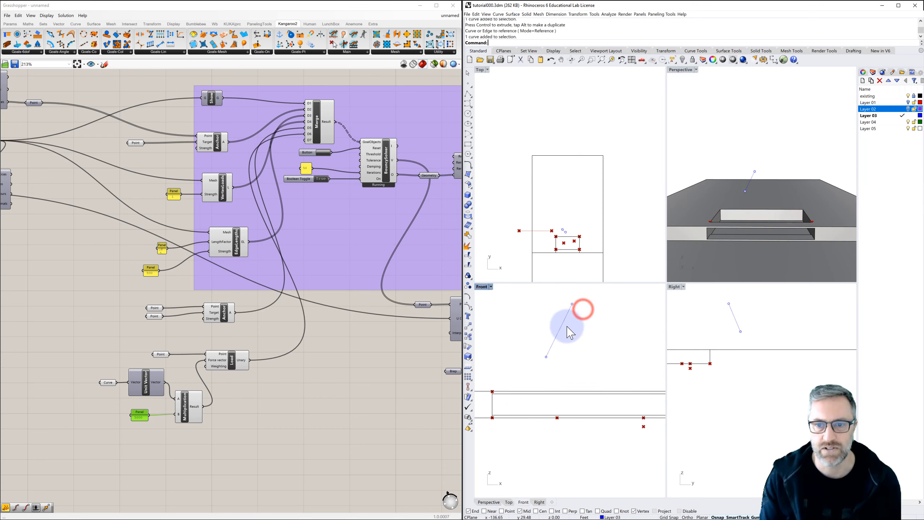
left_click(562, 324)
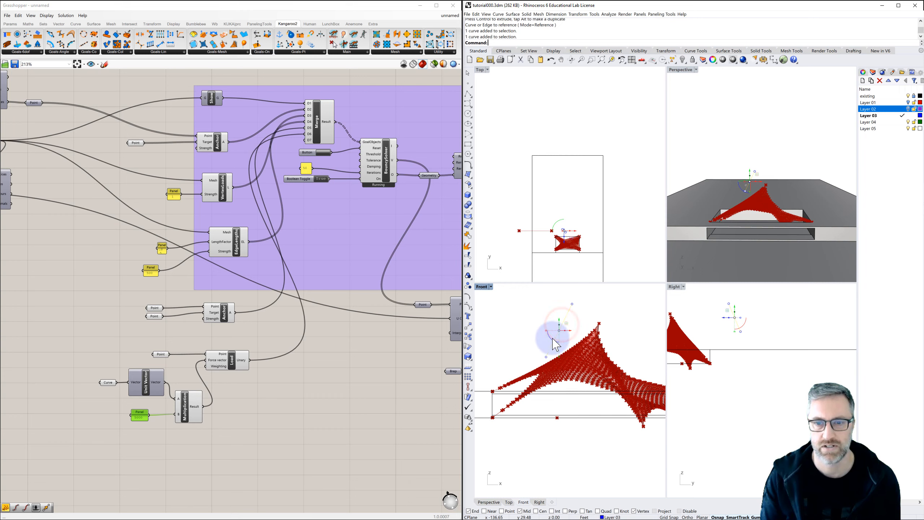
left_click_drag(560, 348, 565, 350)
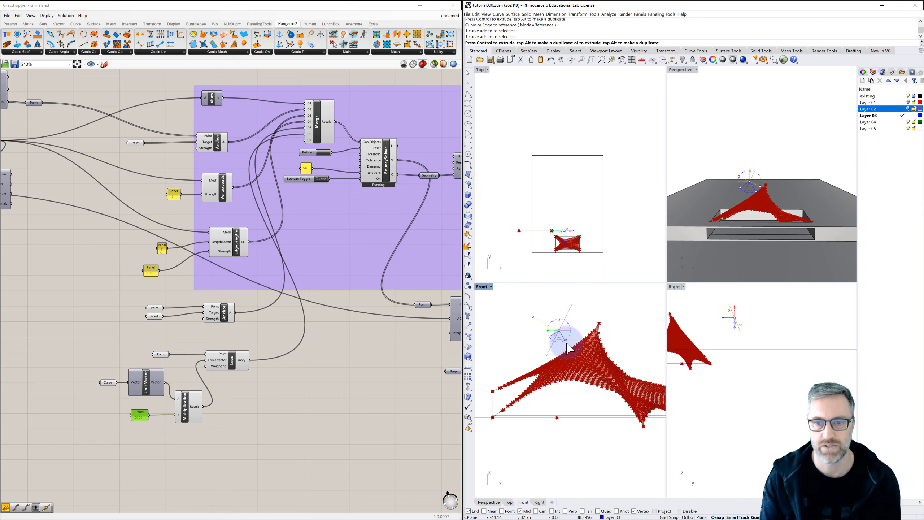
left_click_drag(570, 349, 570, 349)
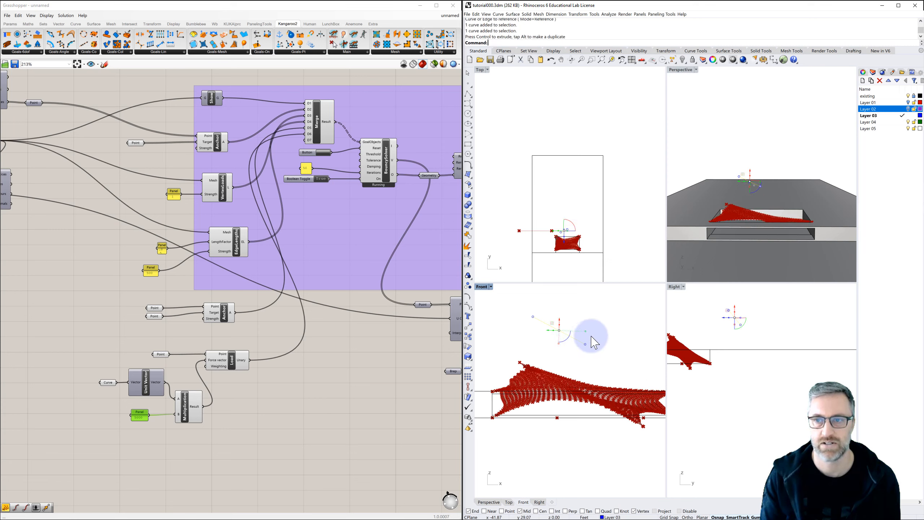
Rotate the load direction line slightly clockwise in the Front view so it slopes at about 45 degrees.
left_click(599, 309)
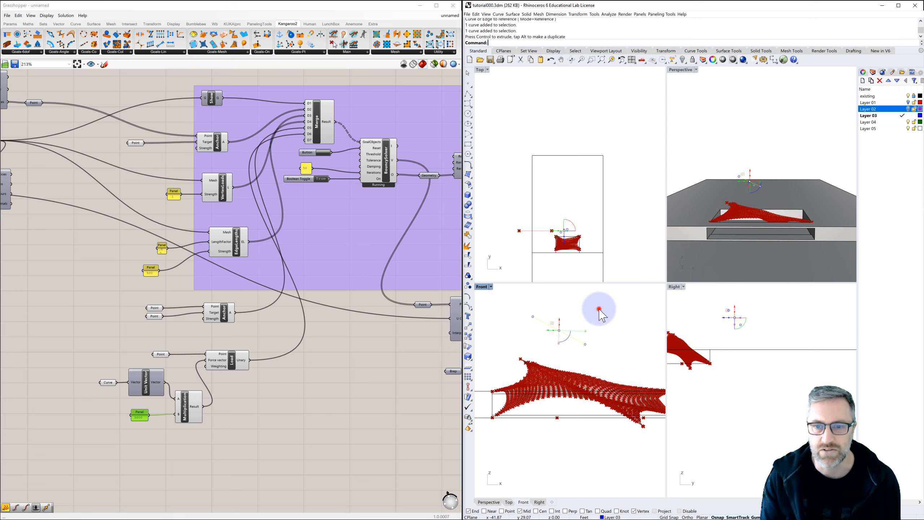
left_click(567, 335)
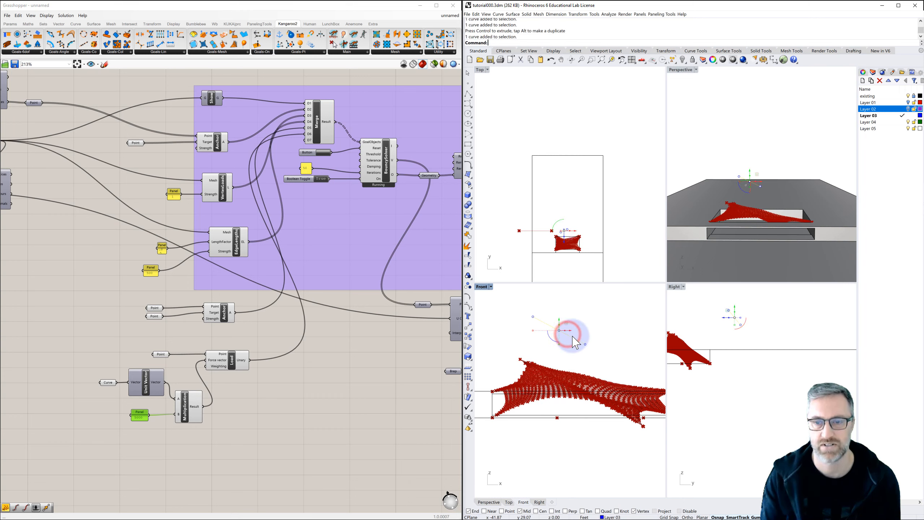
left_click_drag(552, 341, 551, 337)
Rotate the load direction line slightly clockwise in the Right view so it stands more upright.
right_click(719, 338)
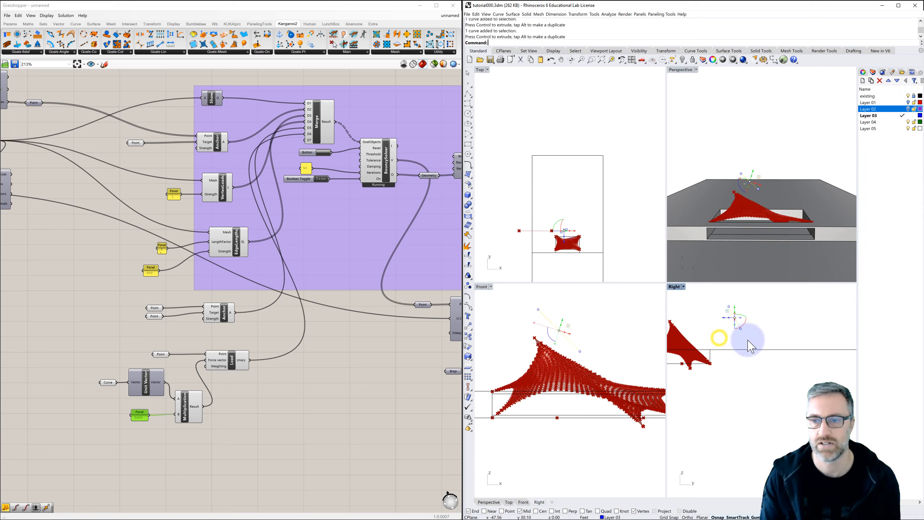
right_click_drag(759, 341, 786, 342)
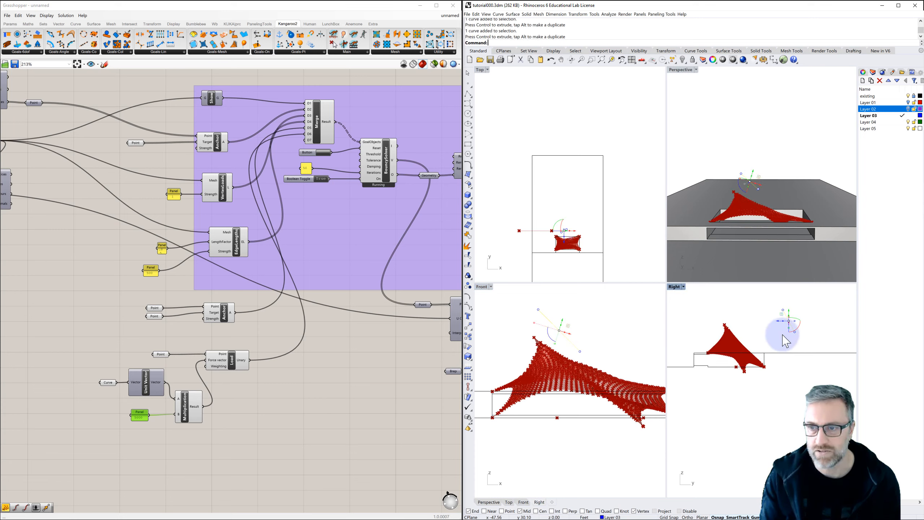
left_click(810, 302)
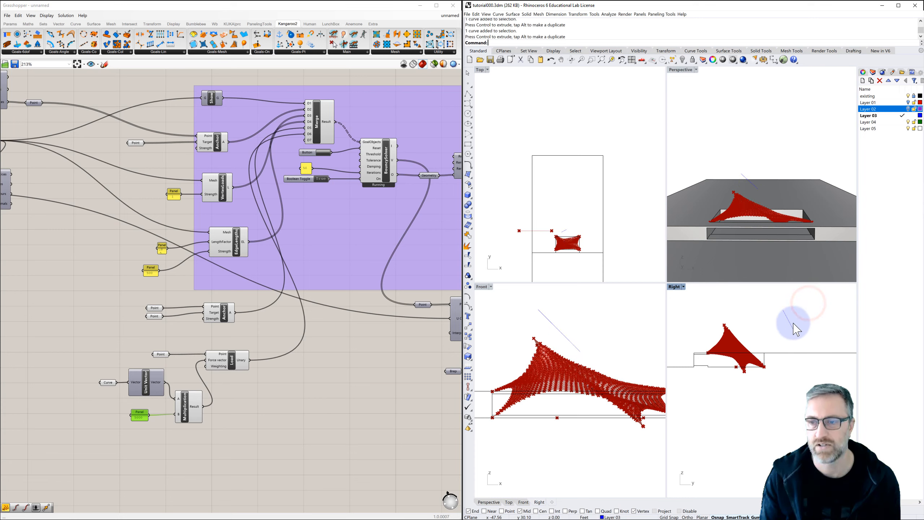
left_click(793, 324)
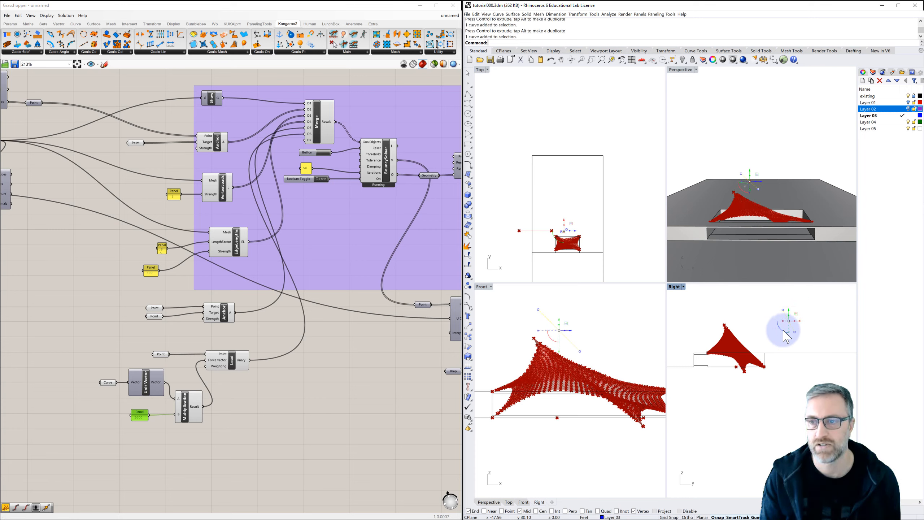
left_click_drag(784, 335, 781, 331)
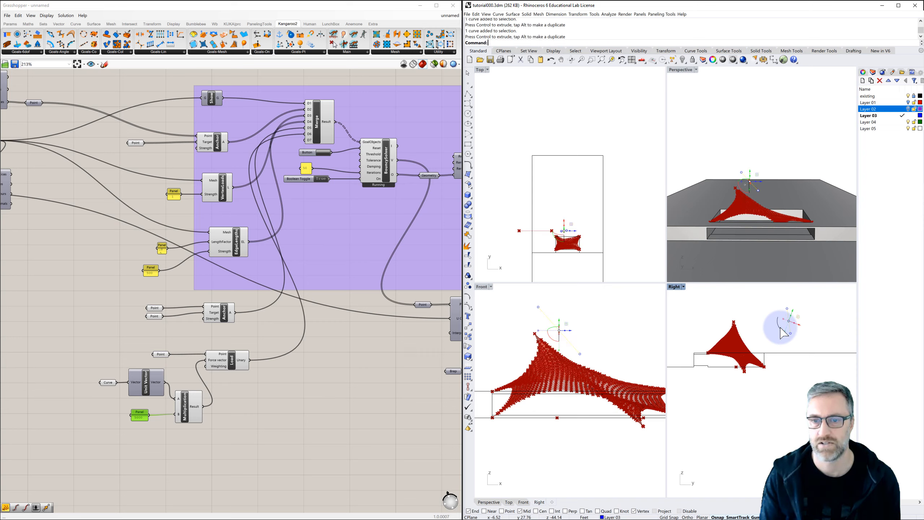
Maximize the Perspective view and examine the reshaped mesh from above and the side, along with the surface-splitting part of the definition.
left_click(712, 149)
double_click(681, 70)
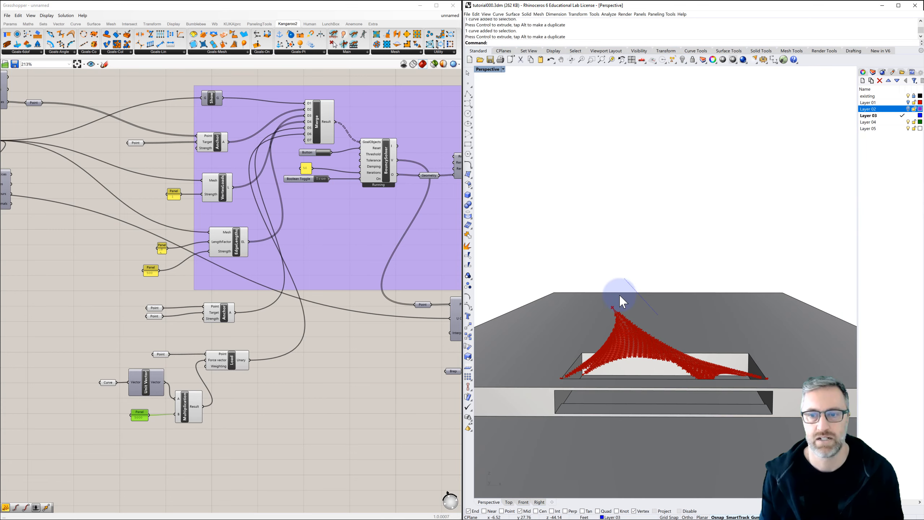
right_click_drag(619, 303, 619, 312)
right_click_drag(619, 357, 616, 176, "shift")
right_click_drag(628, 237, 631, 250)
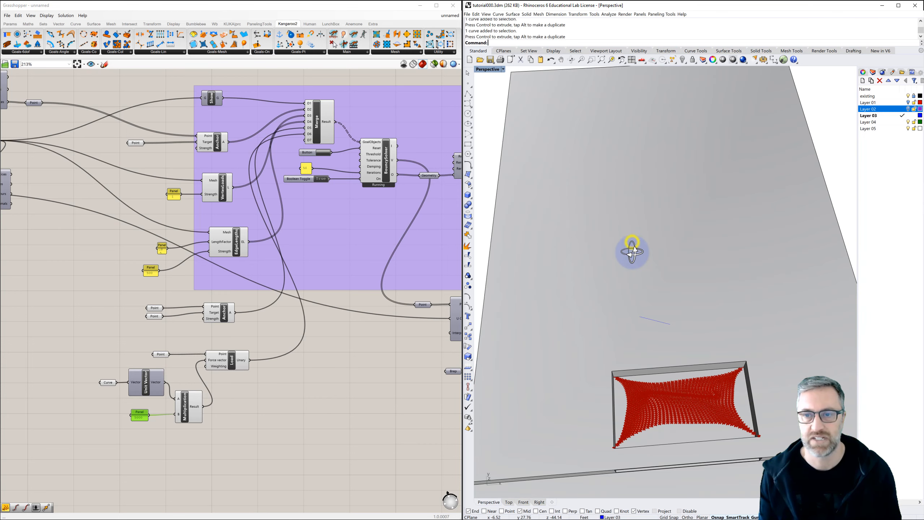
right_click_drag(637, 417, 561, 327)
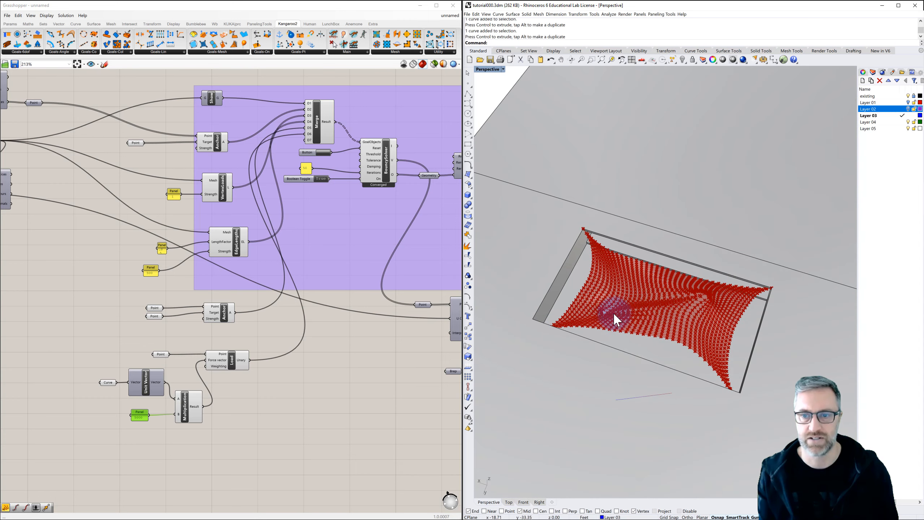
right_click_drag(620, 316, 718, 305)
right_click_drag(629, 315, 646, 310)
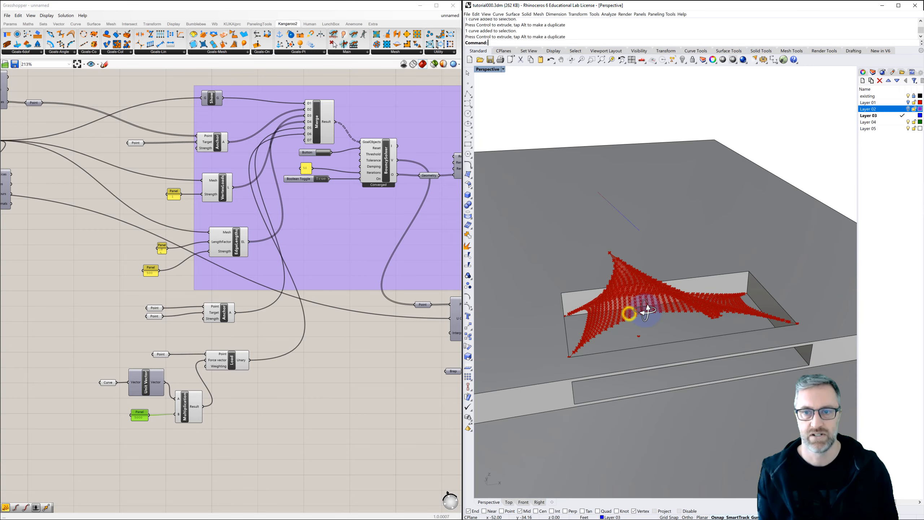
right_click_drag(619, 262, 480, 307)
right_click_drag(381, 351, 213, 336)
scroll(213, 337, "down", 2)
scroll(302, 333, "up", 2)
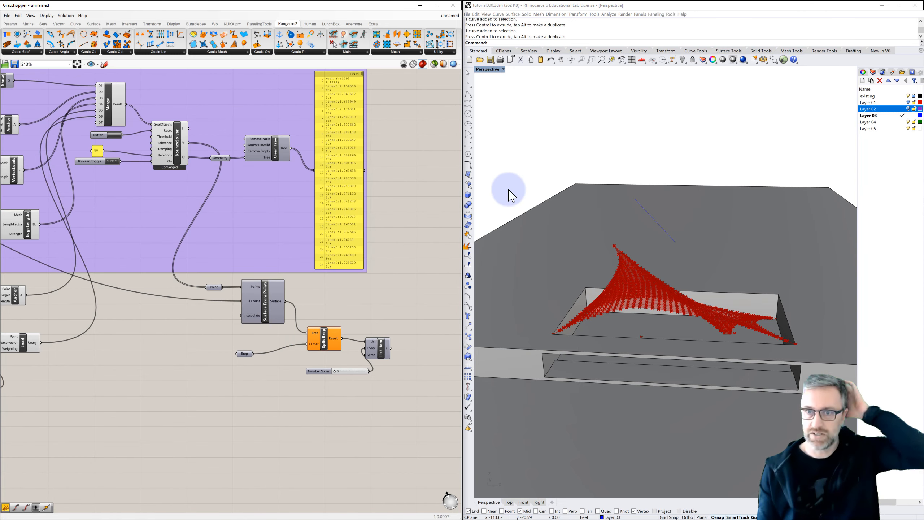
Draw a corner-to-corner rectangular plane surface under the mesh peak, over the near-left part of the opening.
right_click_drag(556, 149, 552, 176)
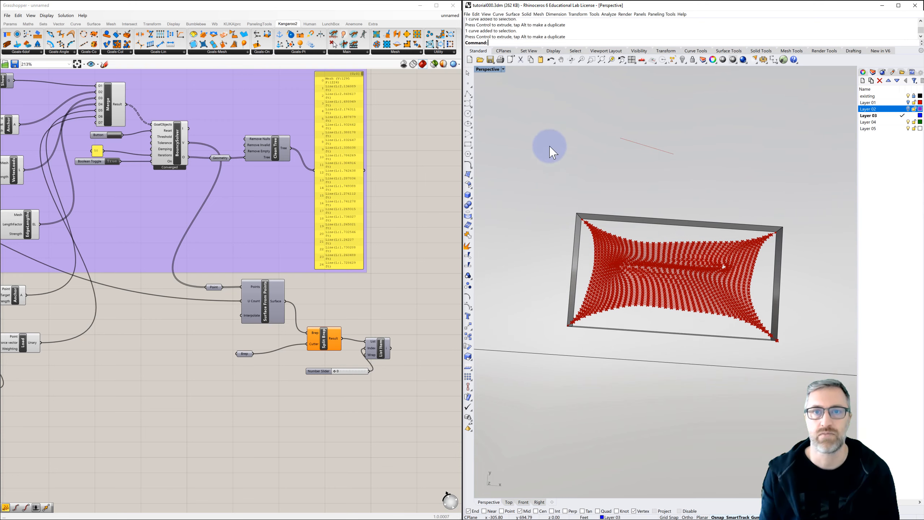
left_click(513, 14)
left_click(521, 23)
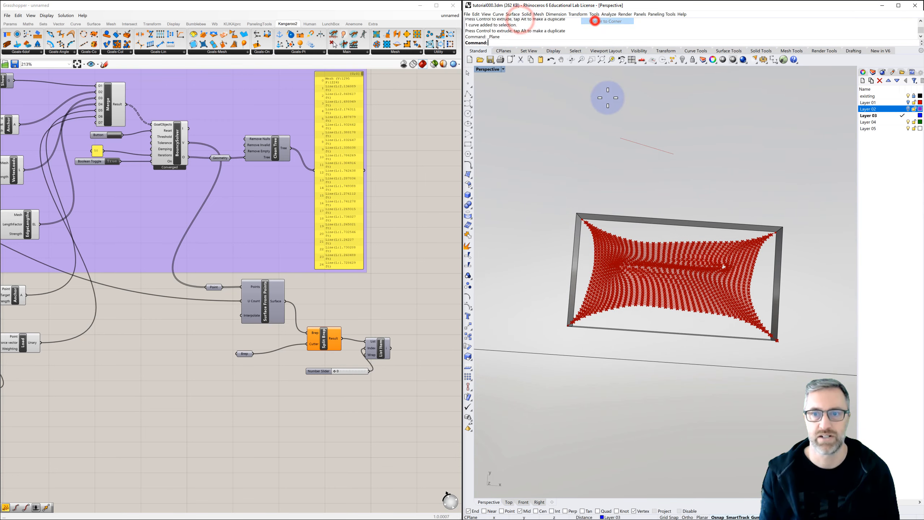
left_click(608, 239)
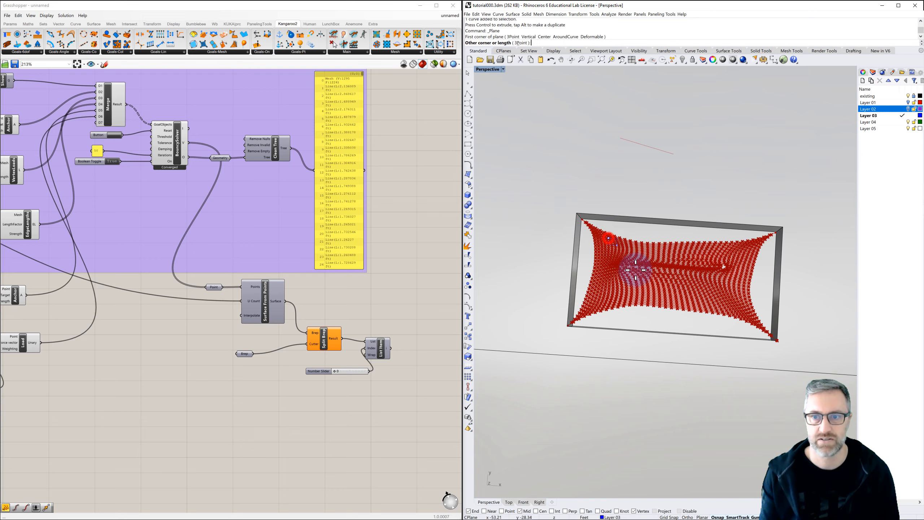
left_click(656, 296)
Raise the new plane vertically so it cuts through the mesh just below its peak, and deselect it.
mouse_move(650, 323)
right_mouse_down()
mouse_move(656, 289)
mouse_move(648, 324)
right_mouse_up()
left_click(648, 325)
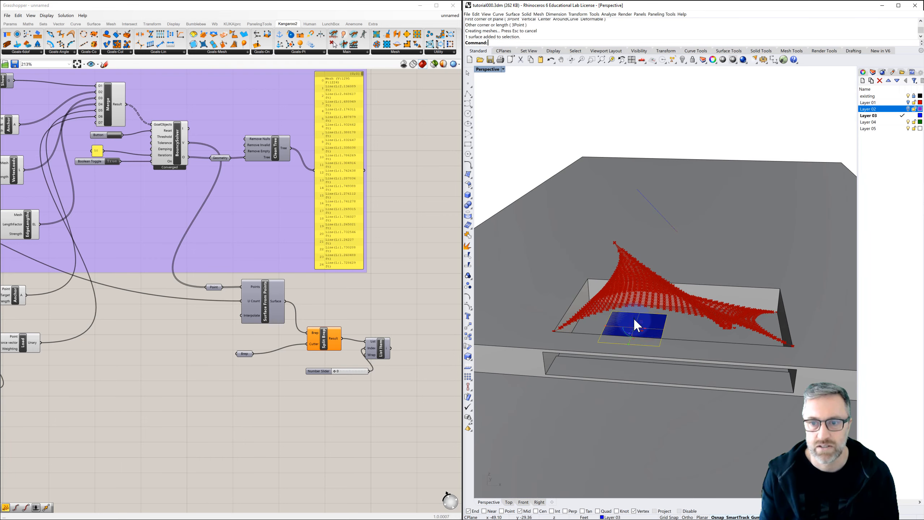
left_click_drag(634, 318, 632, 265)
left_click(505, 177)
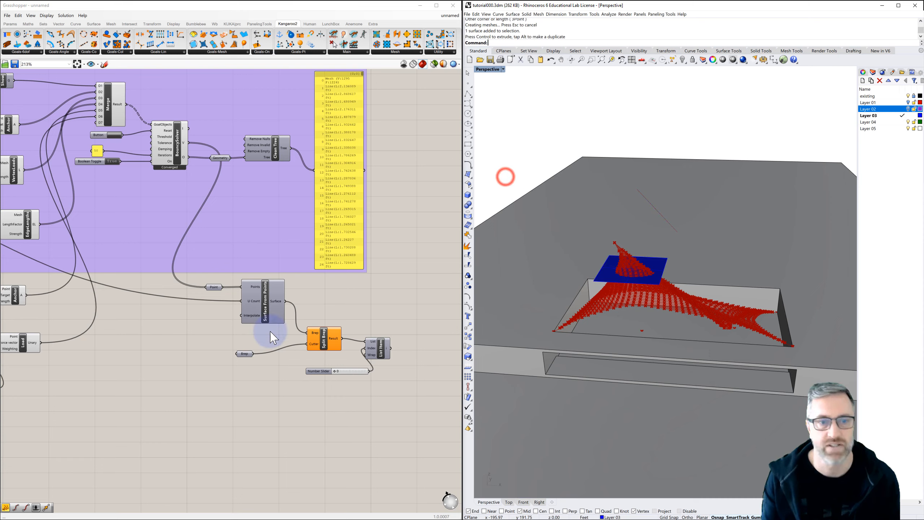
Reference the raised plane surface in the Brep parameter that feeds the Split Brep cutter.
left_click(246, 353)
right_click(246, 354)
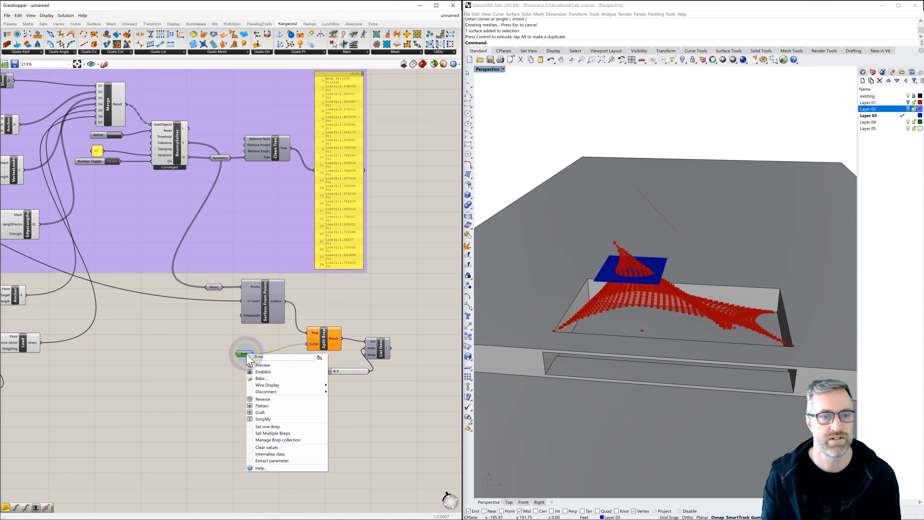
left_click(270, 426)
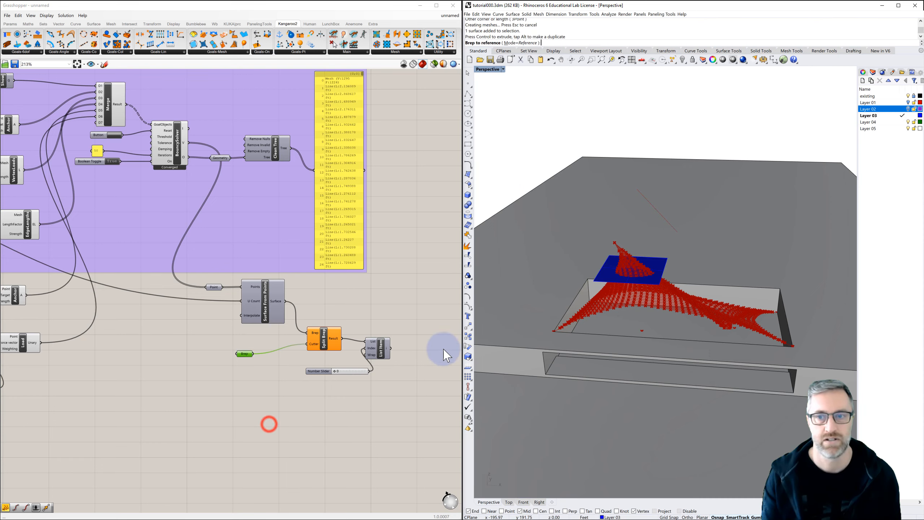
left_click(608, 264)
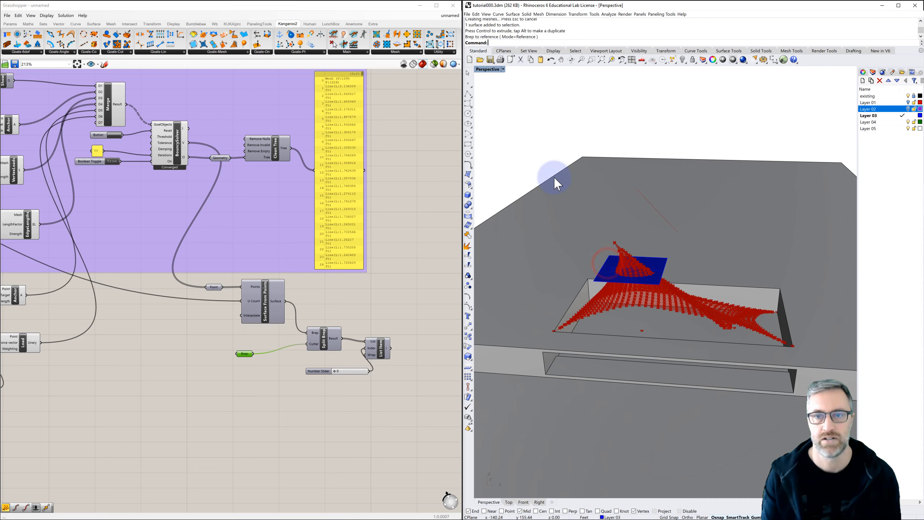
Pause the BouncySolver by setting its Boolean Toggle to False, and hide the solver's preview so only the split surface shows.
left_click(367, 312)
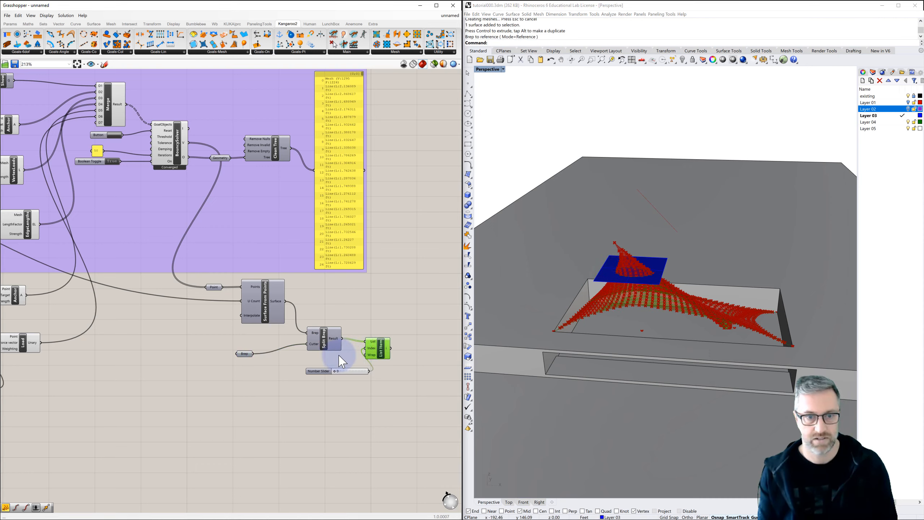
left_click(181, 152)
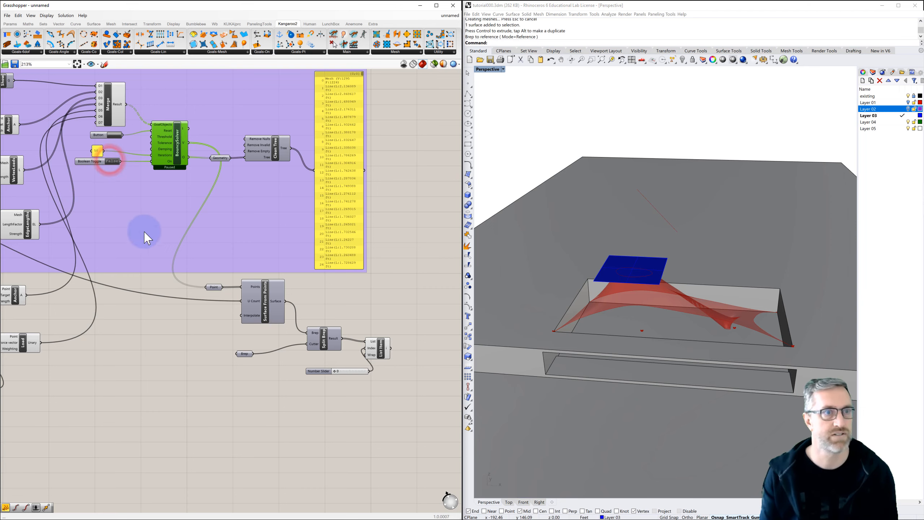
right_click_drag(157, 322, 221, 322)
scroll(220, 322, "down", 1)
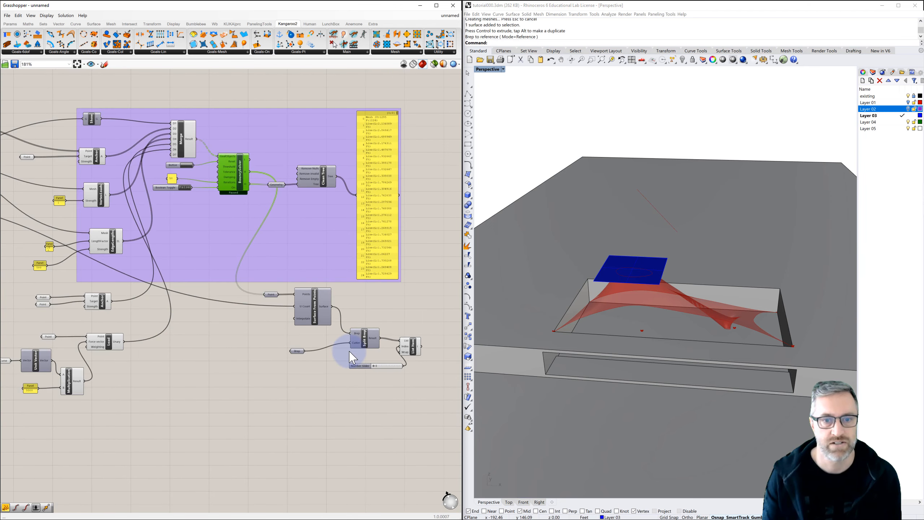
Hide the cutting plane surface in the model and inspect the opening in the trimmed surface from above and the side.
left_click(611, 261)
left_click(684, 62)
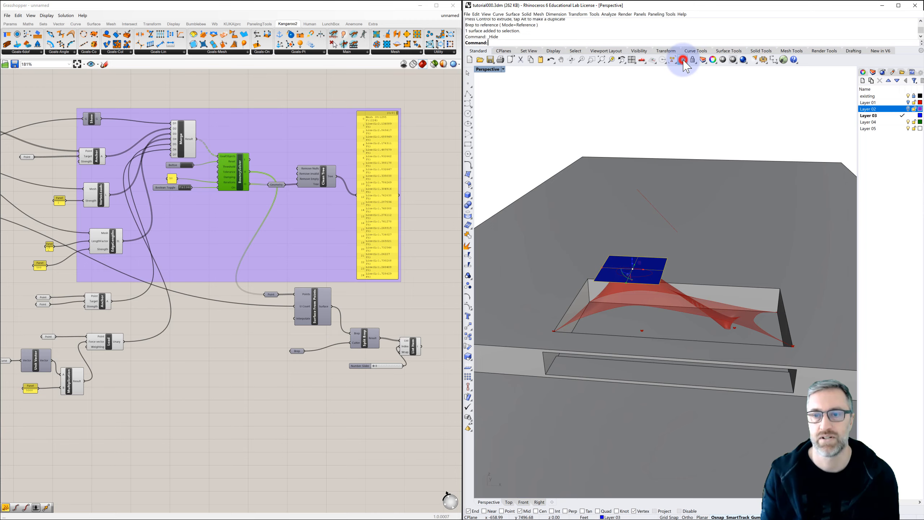
right_click_drag(650, 199, 476, 319)
right_click_drag(415, 320, 354, 292)
scroll(353, 327, "up", 1)
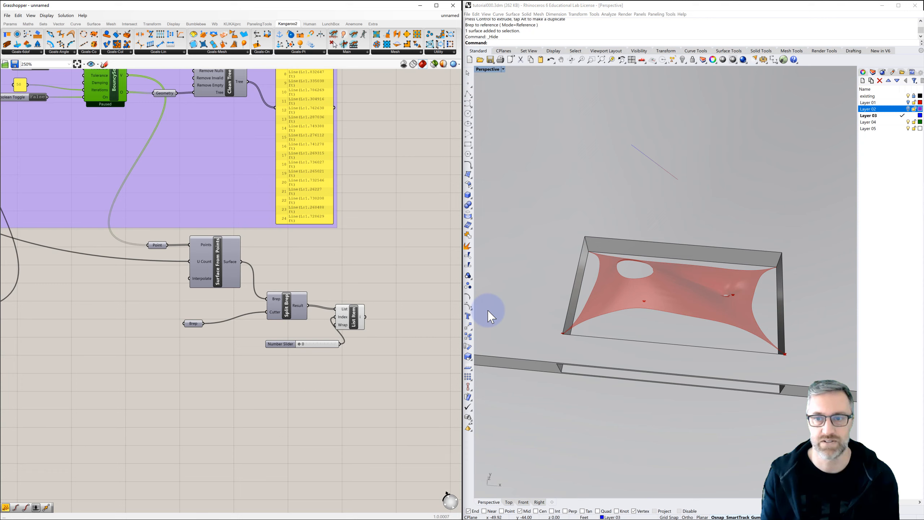
left_click(601, 303)
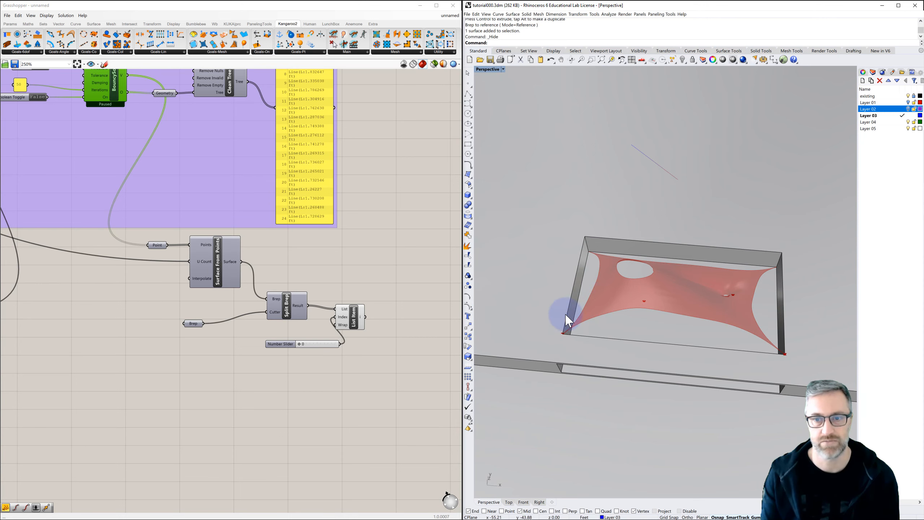
right_click_drag(646, 306, 695, 277)
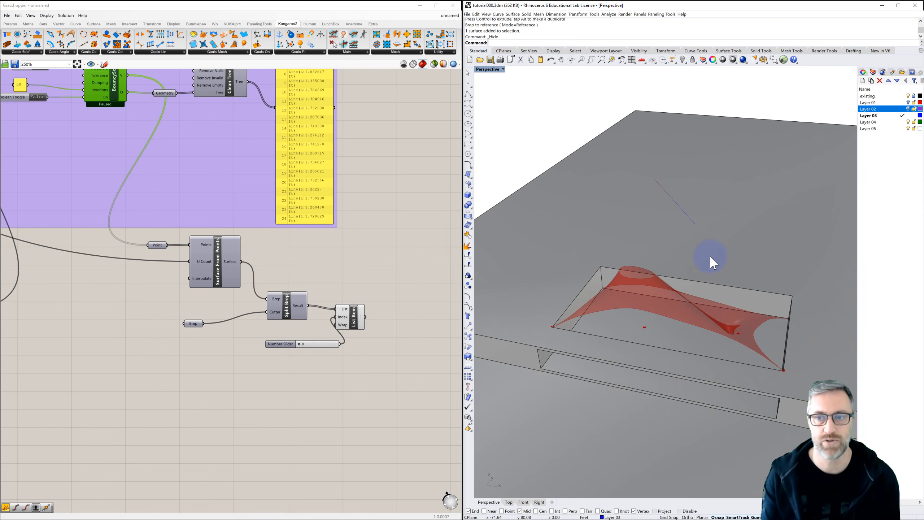
right_click_drag(689, 315, 667, 292, "shift")
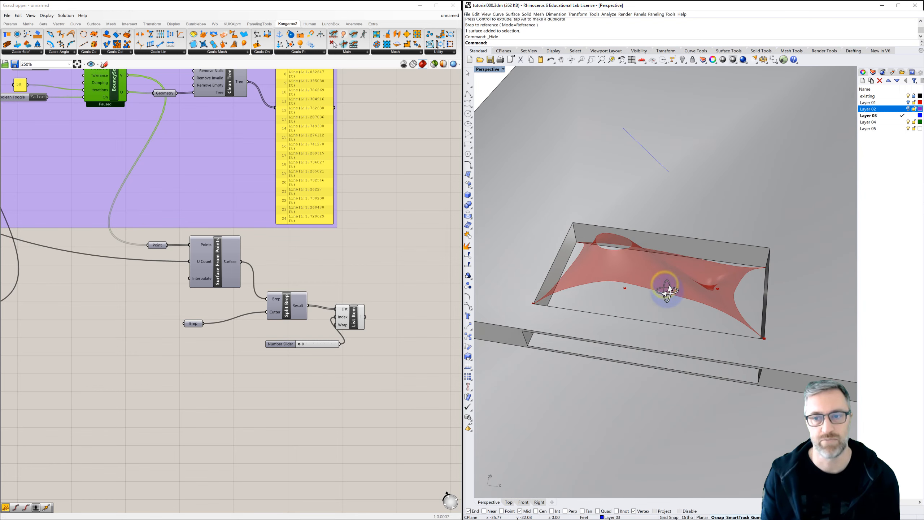
scroll(667, 295, "up", 2)
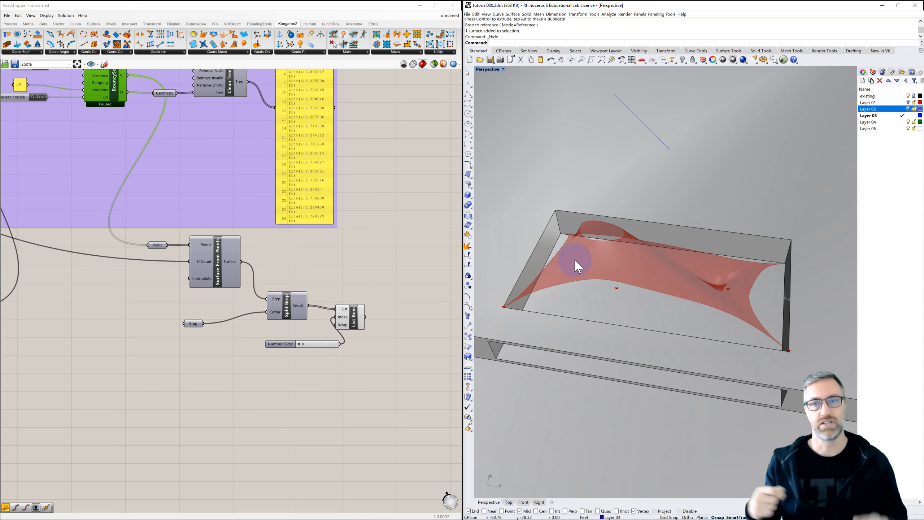
Select the load direction line and examine the anchor, load and surface-splitting parts of the definition.
left_click(651, 131)
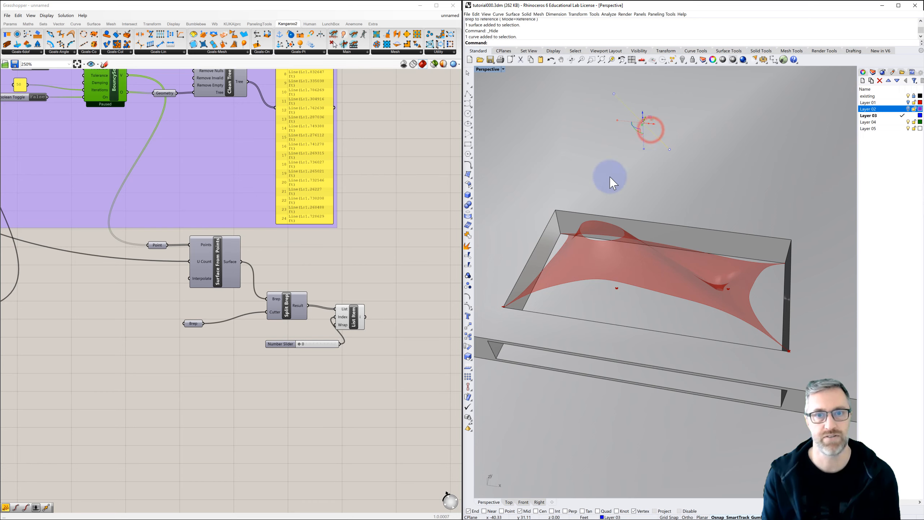
left_click(374, 251)
scroll(404, 257, "down", 3)
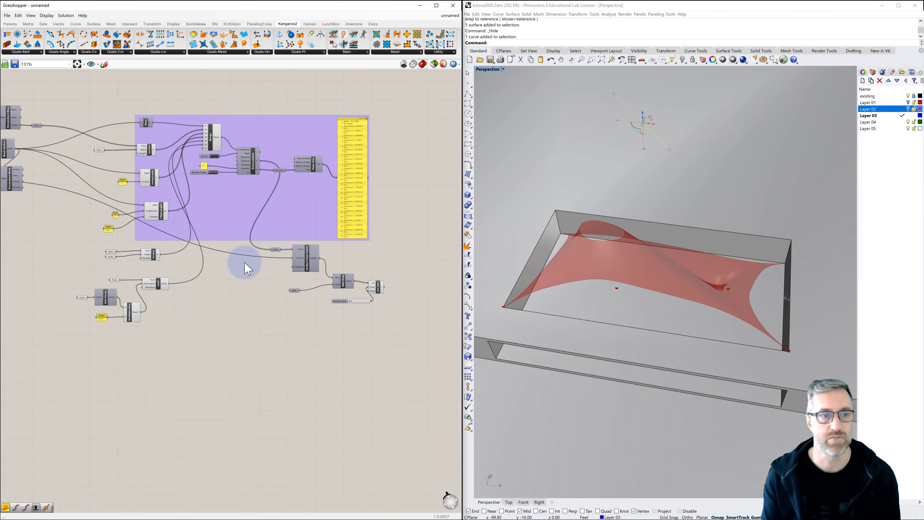
scroll(121, 269, "up", 1)
scroll(119, 271, "up", 2)
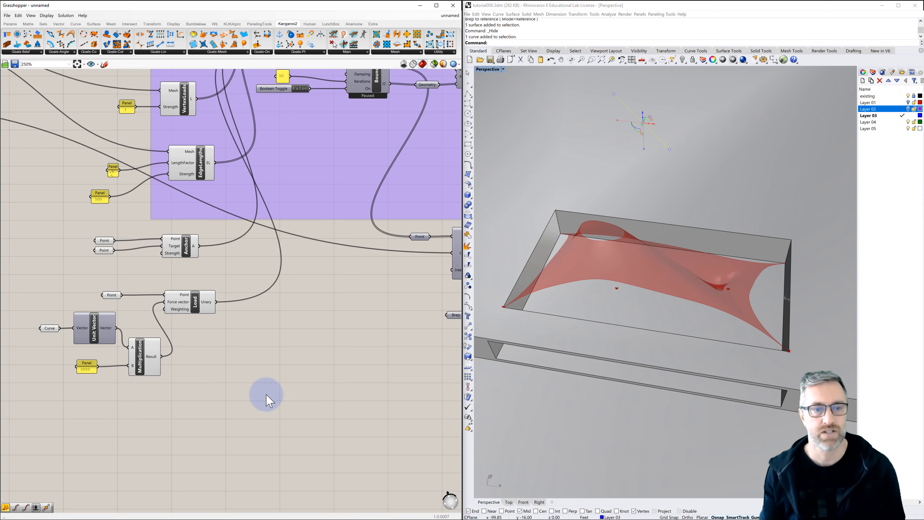
scroll(267, 392, "down", 4)
scroll(276, 394, "down", 1)
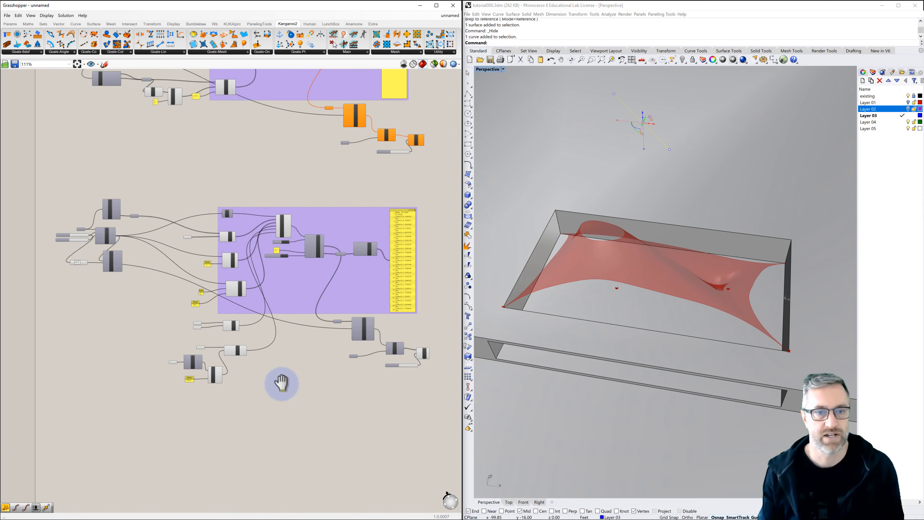
right_click_drag(281, 382, 275, 361)
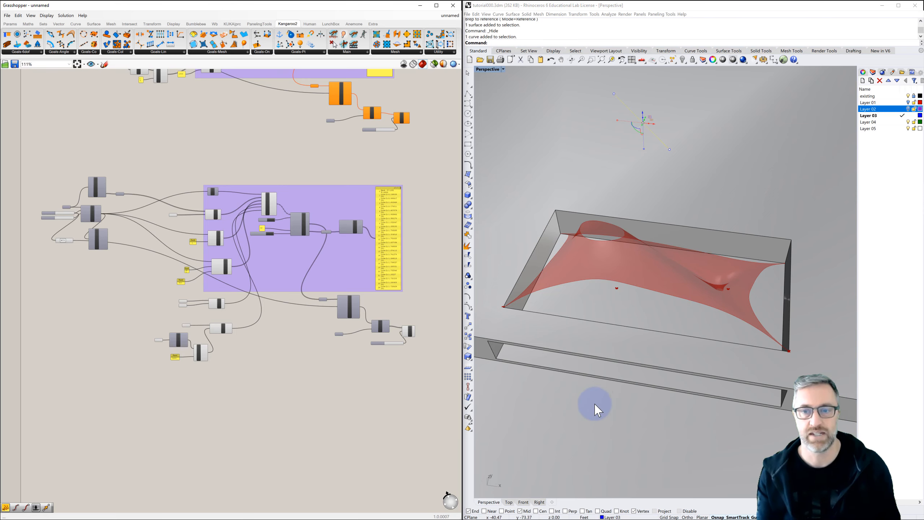
Examine the trimmed surface over the rectangular opening from low and high angles in the Perspective view.
right_click_drag(594, 404, 585, 378)
right_click_drag(581, 386, 615, 353)
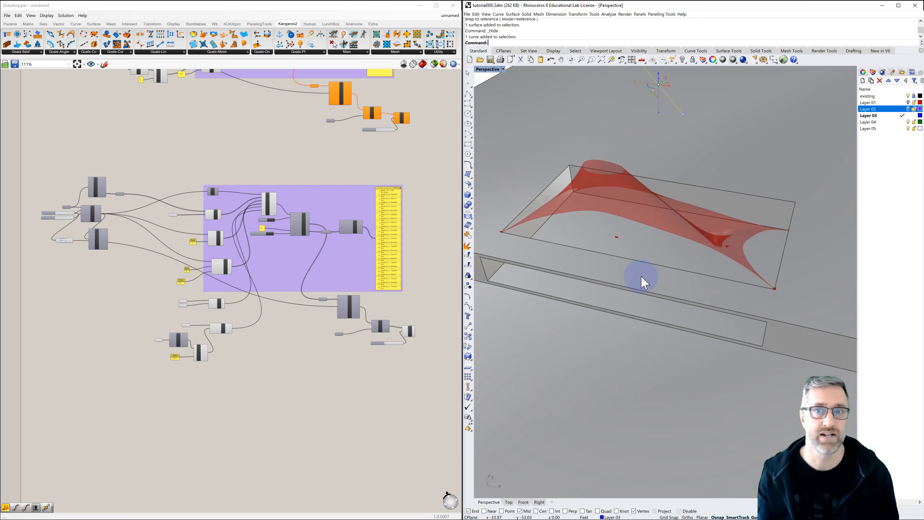
right_click_drag(656, 288, 640, 267)
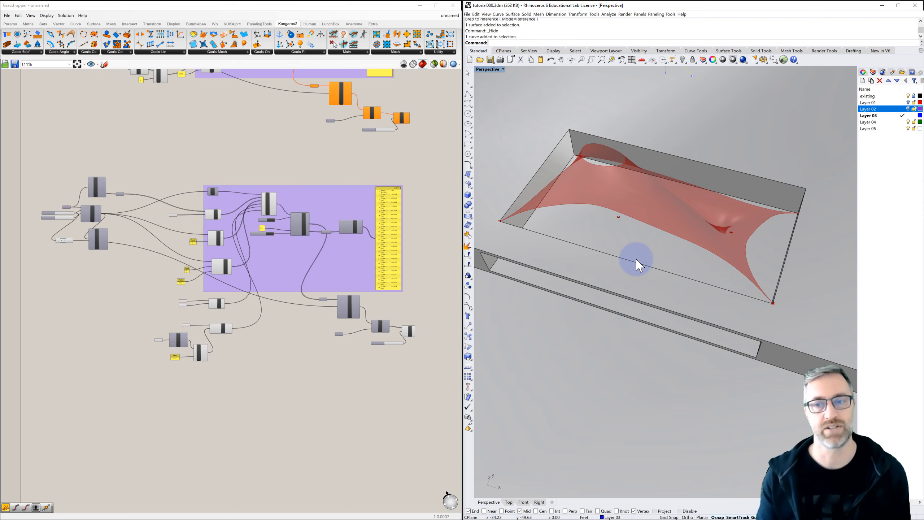
right_click_drag(640, 266, 631, 287)
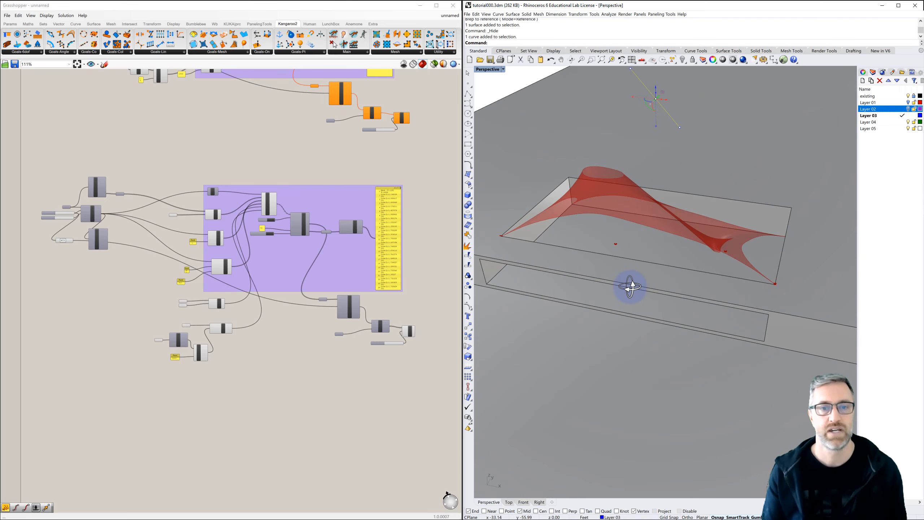